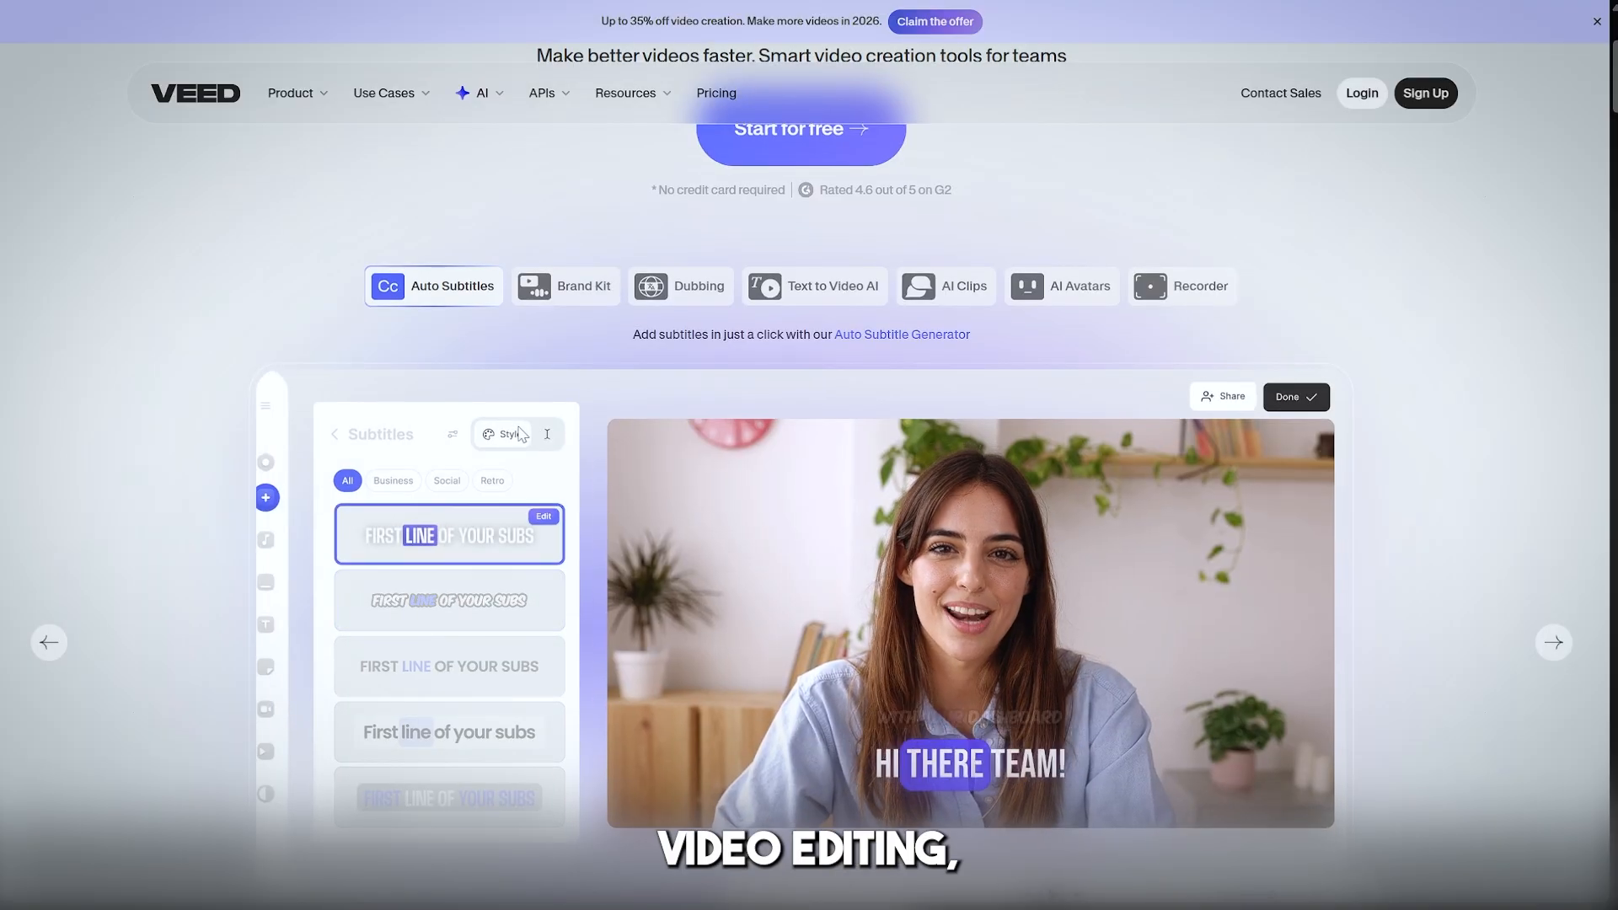
Look through the VEED homepage's feature sections, from the subtitle demo down to AI Powered Editing.
scroll(523, 433, up, 2)
scroll(520, 433, up, 1)
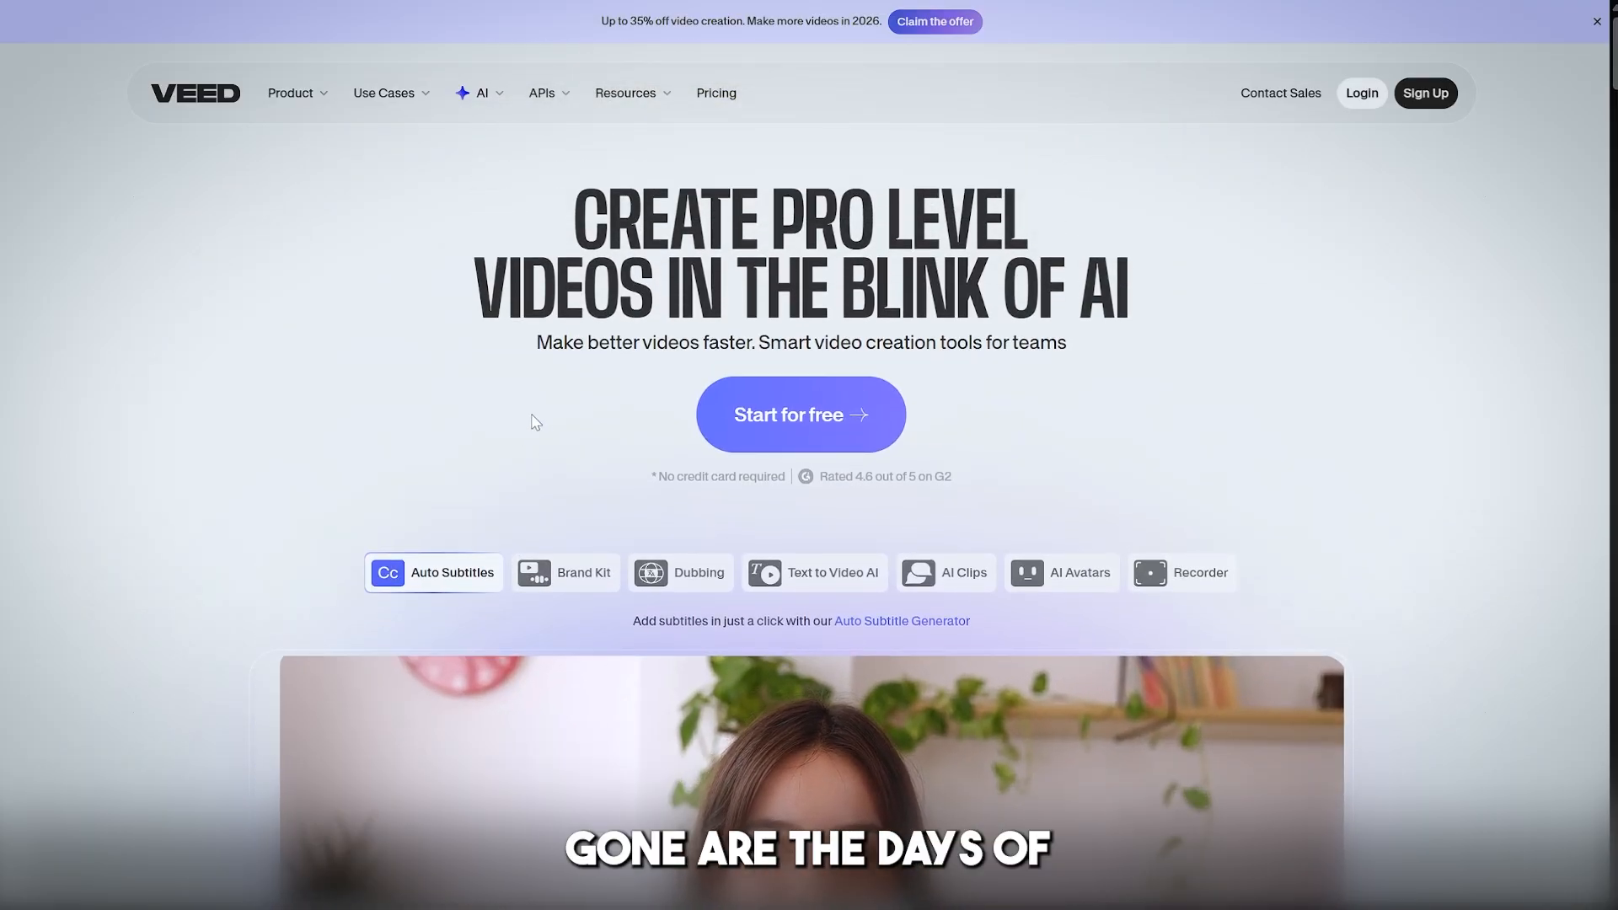
scroll(612, 376, down, 3)
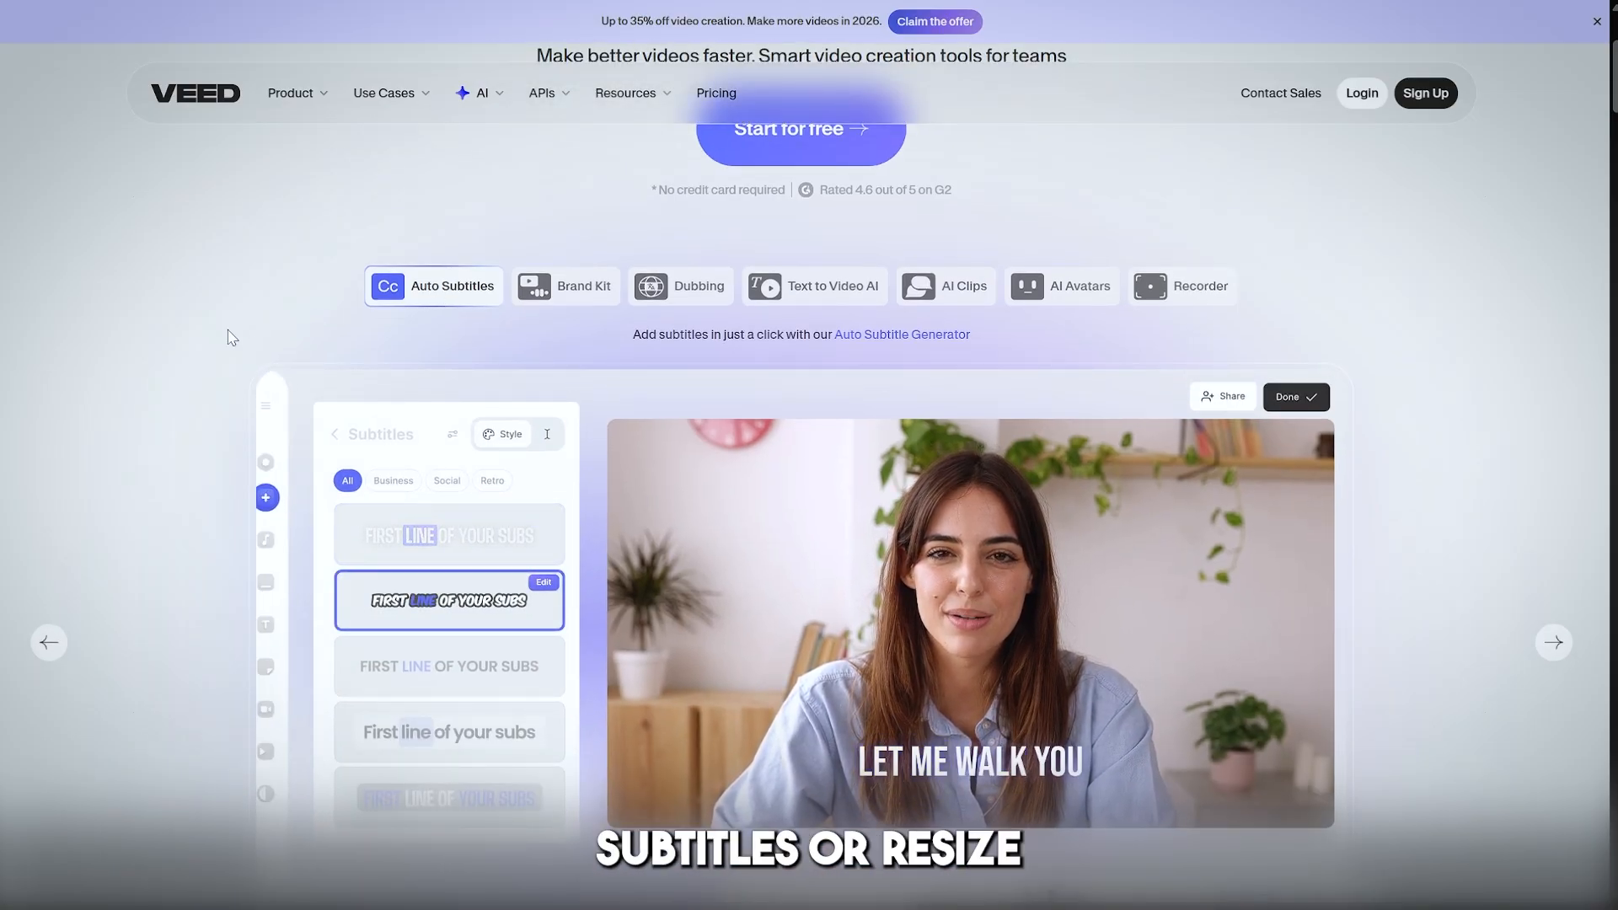
scroll(102, 459, down, 4)
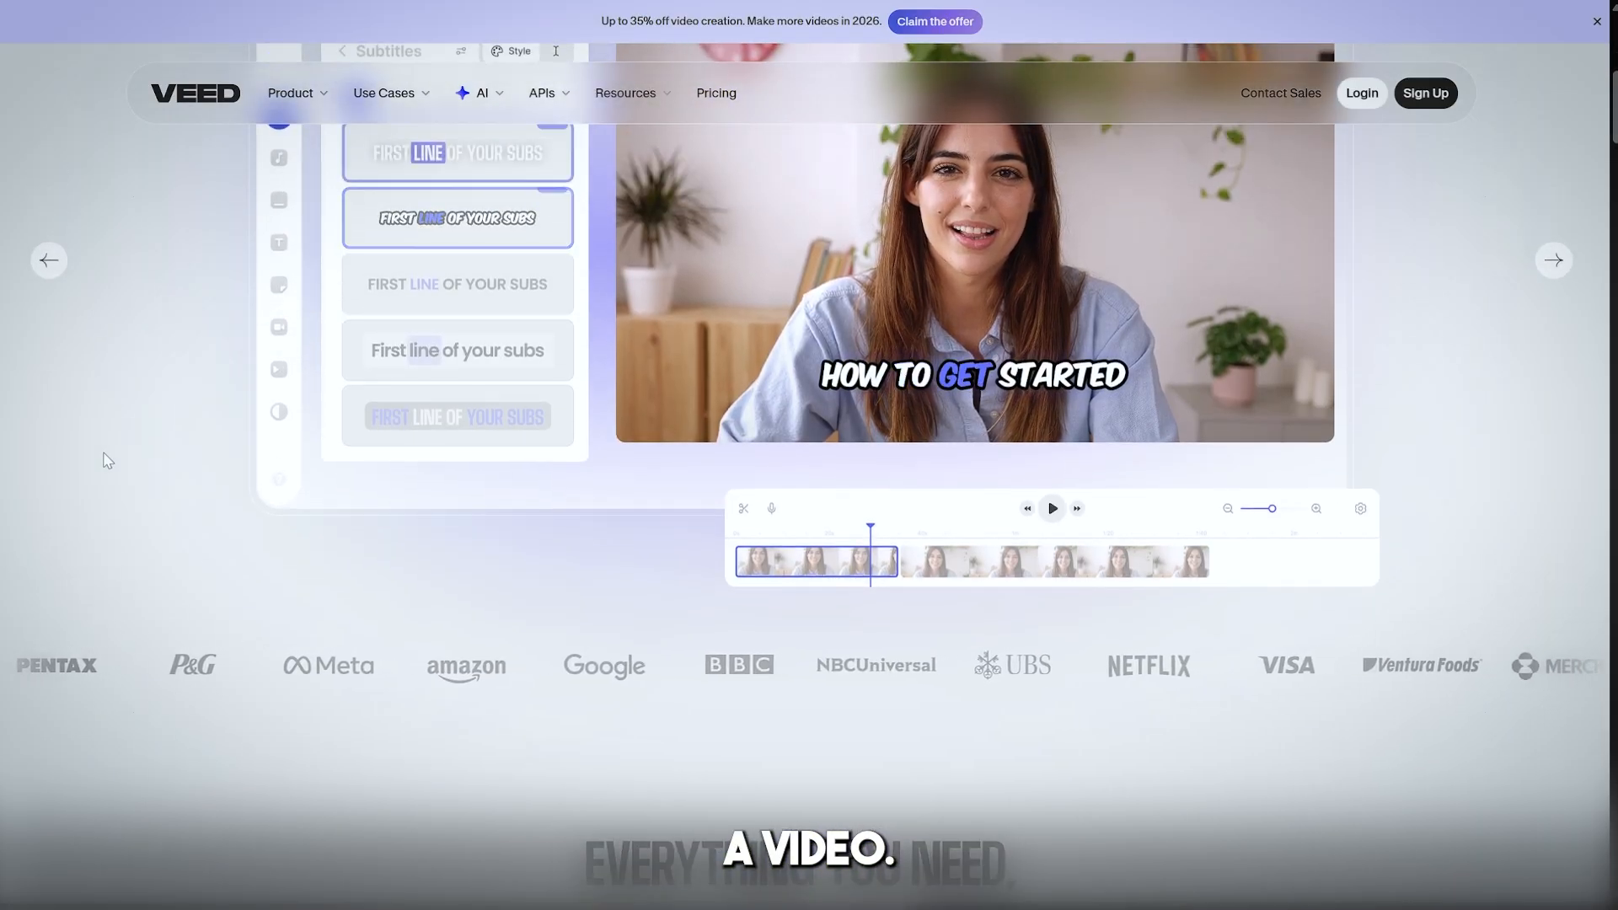
scroll(152, 440, down, 3)
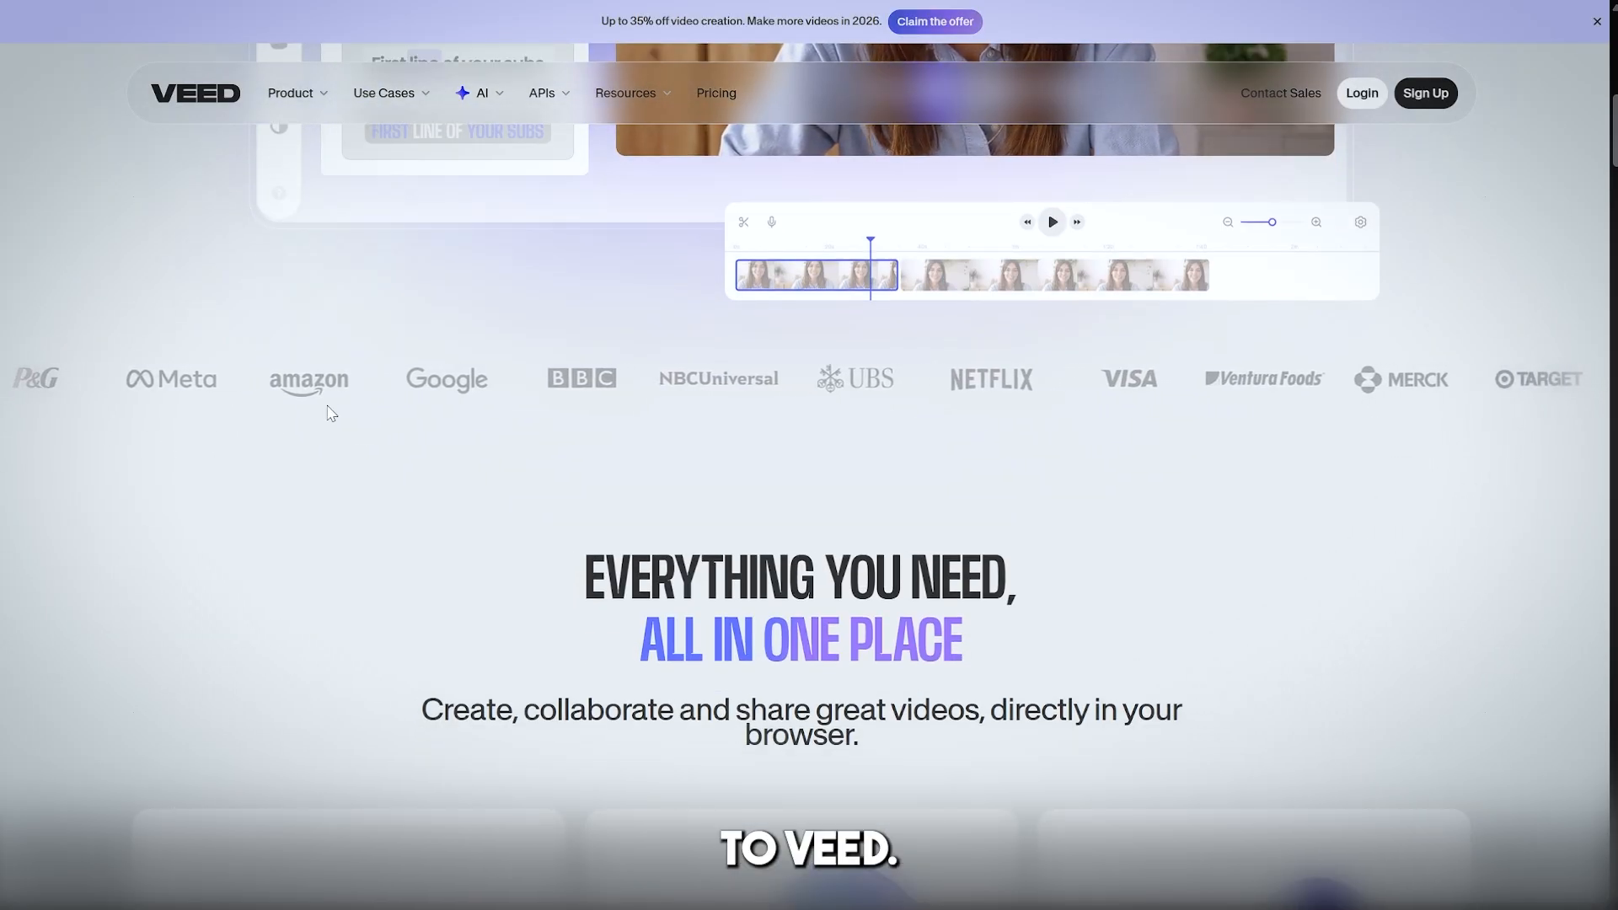
scroll(768, 503, down, 2)
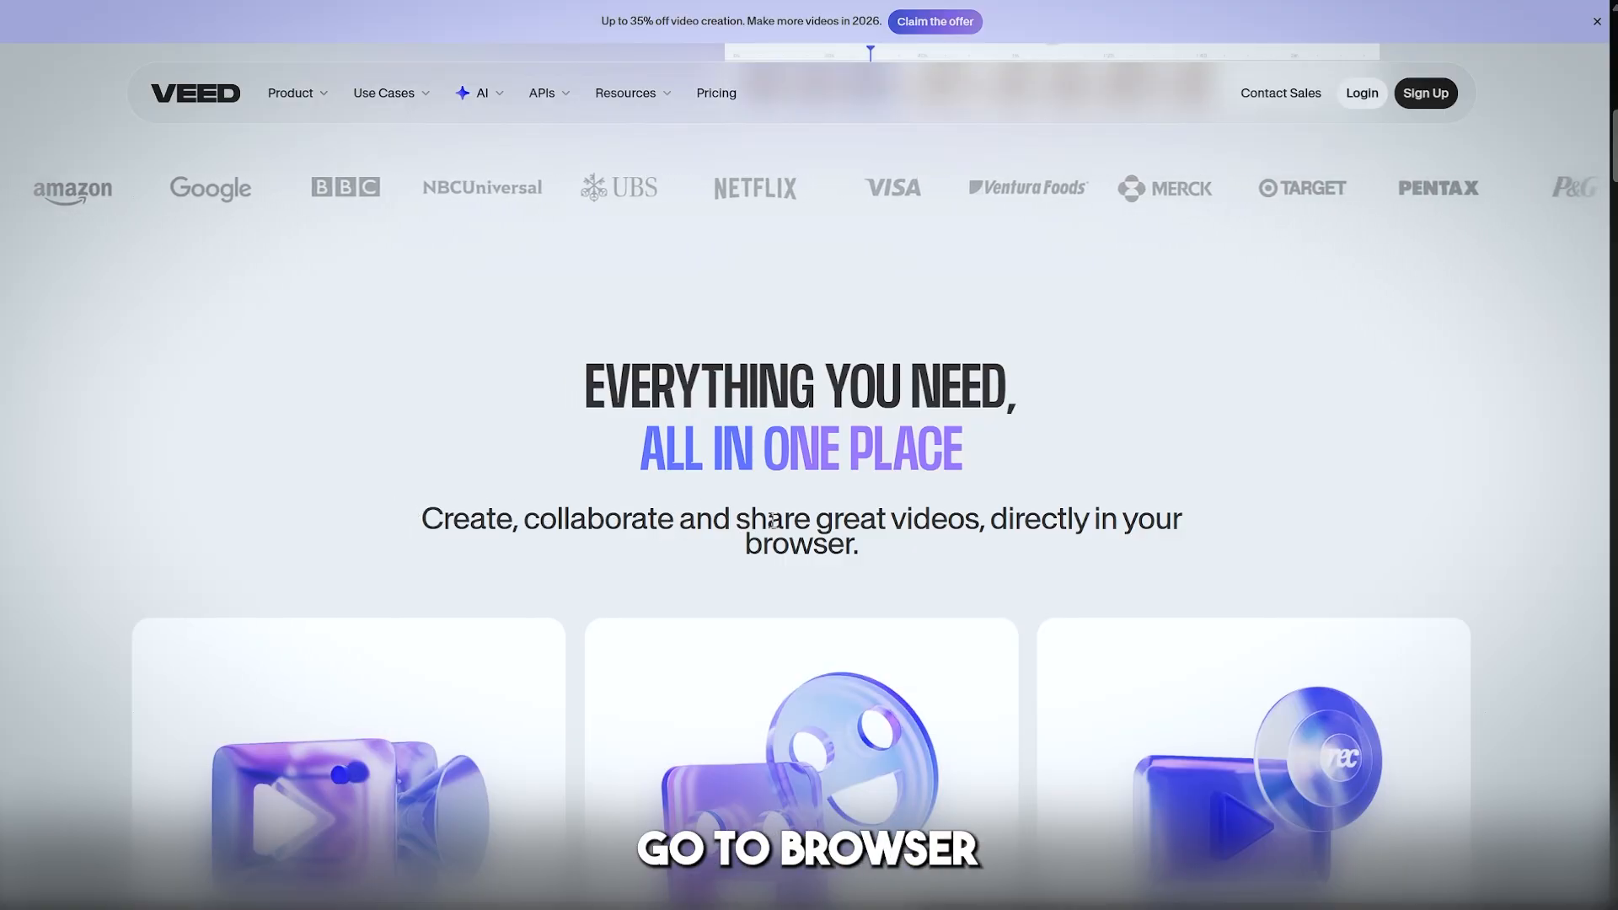
scroll(758, 526, down, 2)
scroll(801, 520, up, 2)
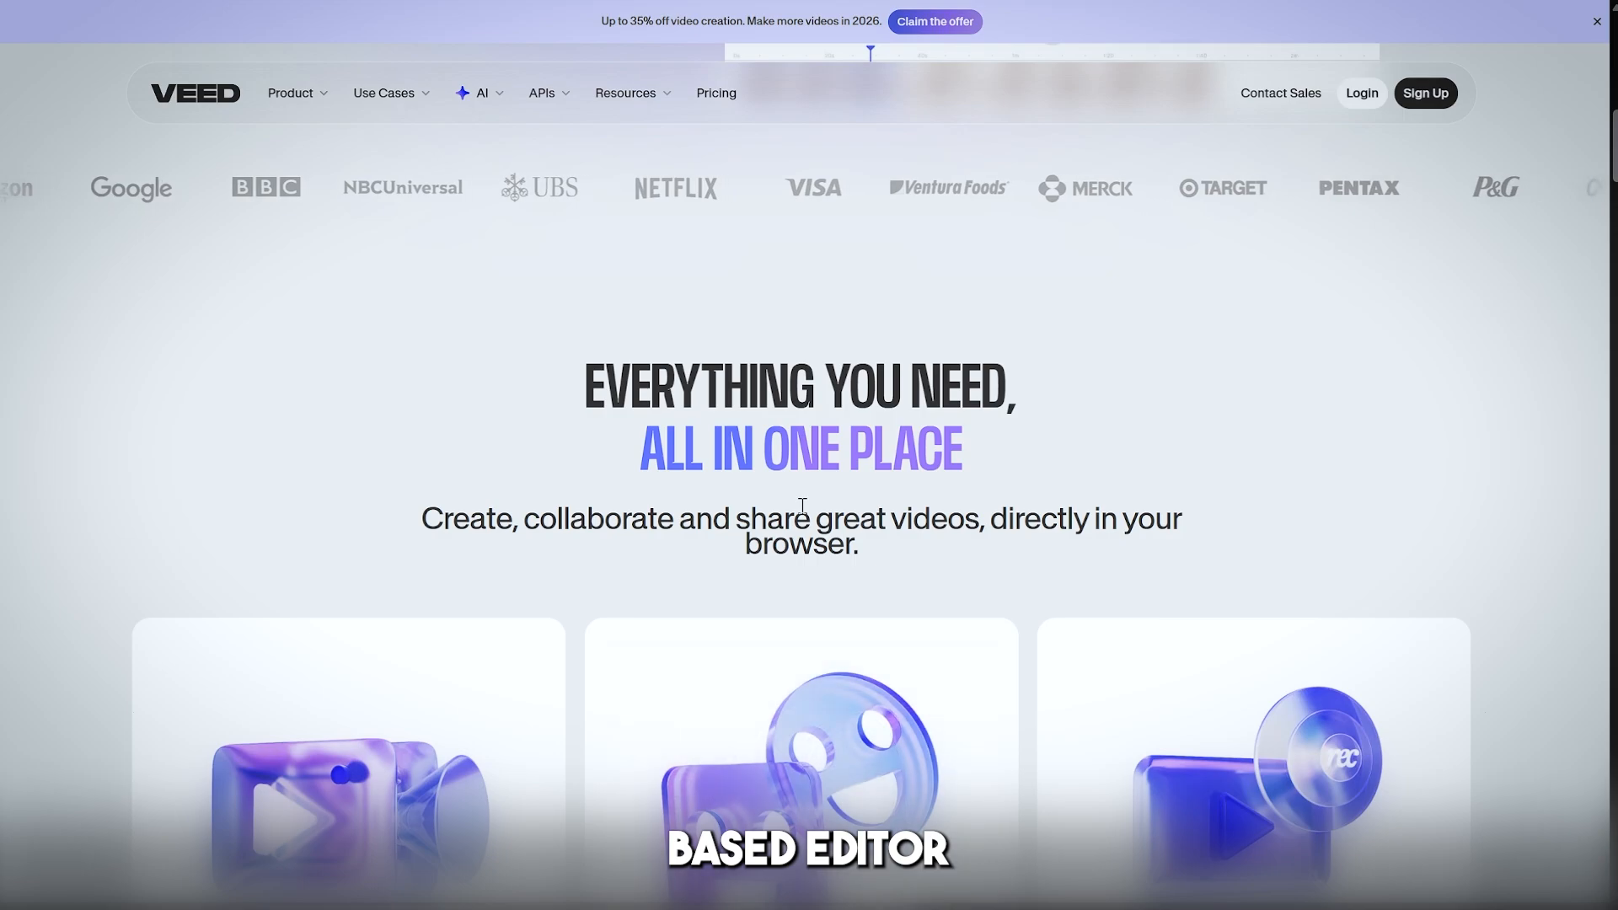
scroll(802, 505, down, 2)
scroll(805, 511, down, 1)
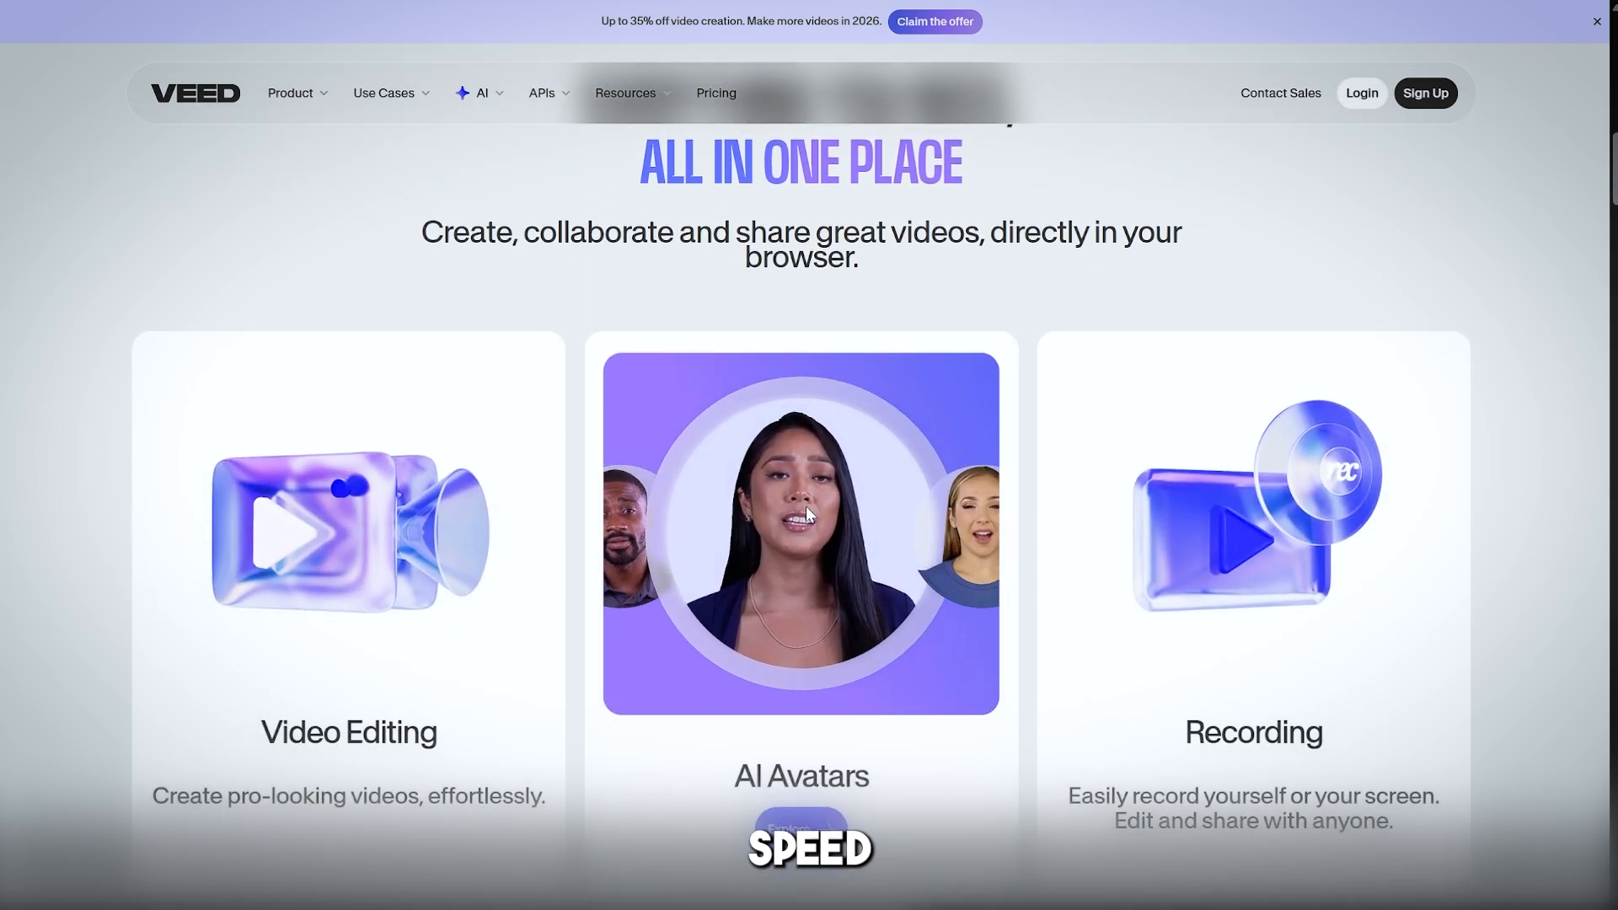
scroll(808, 505, down, 1)
scroll(543, 616, down, 2)
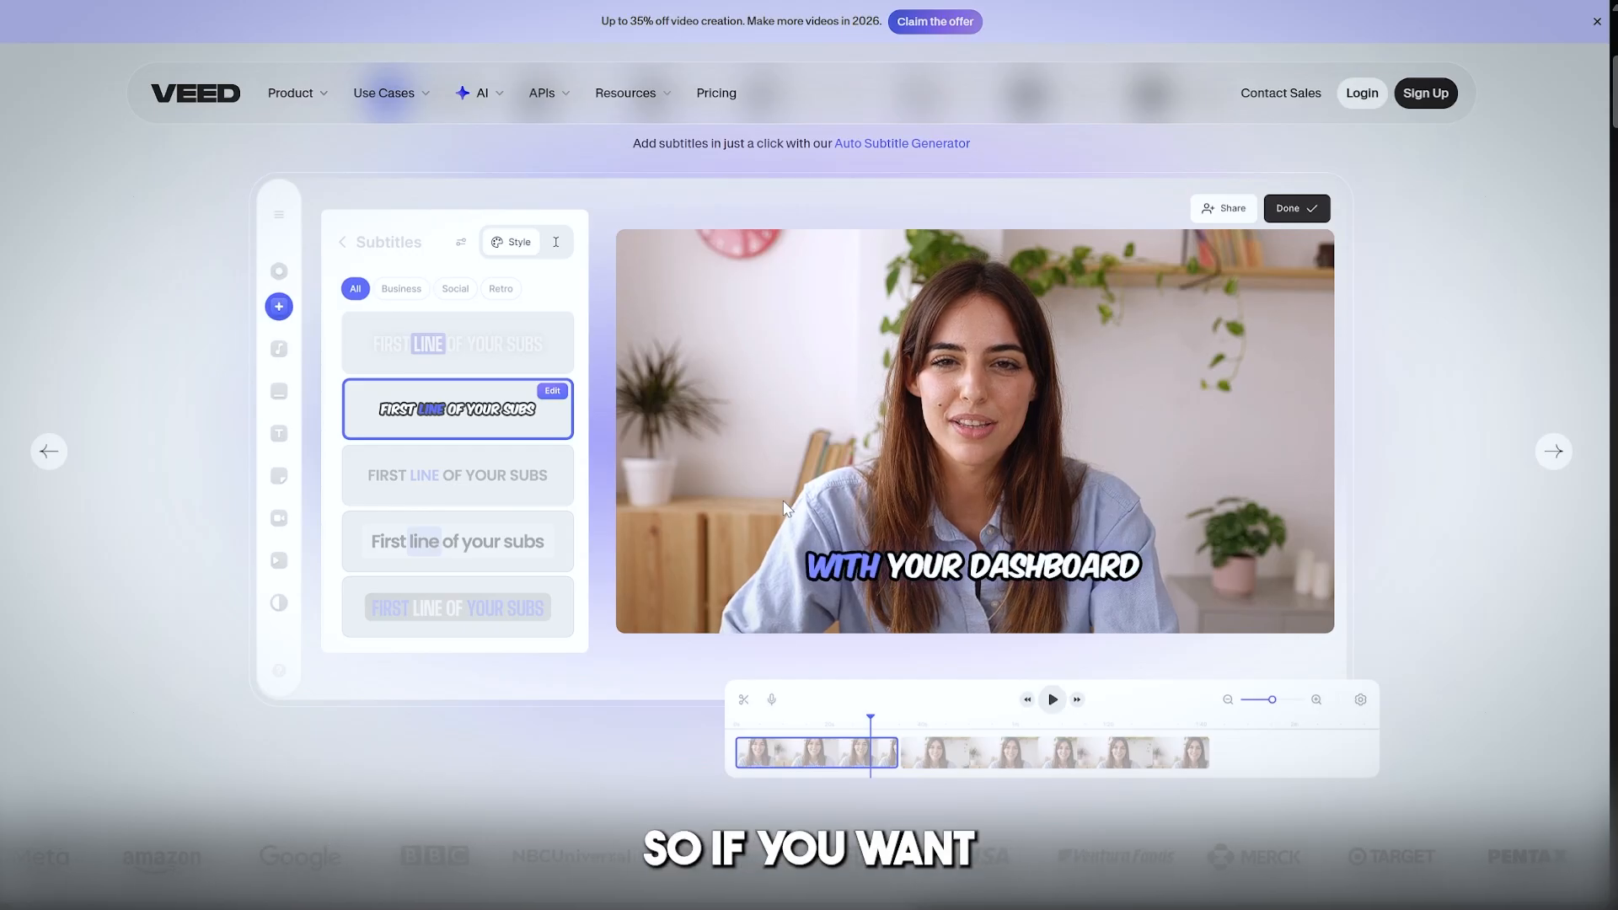
scroll(715, 729, down, 2)
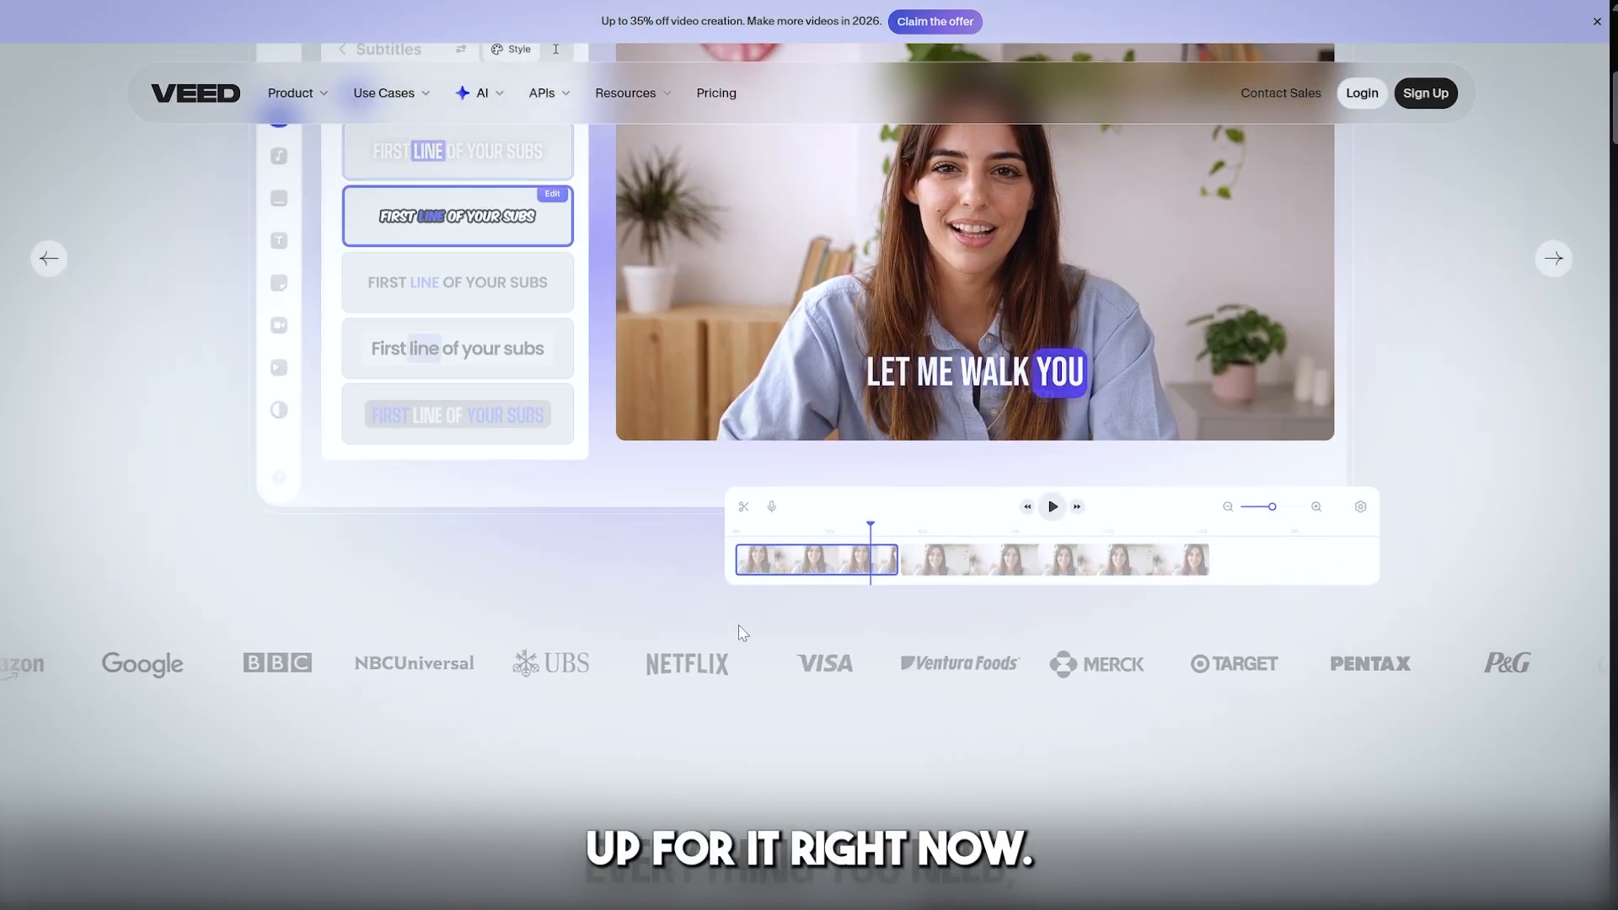
scroll(742, 632, down, 4)
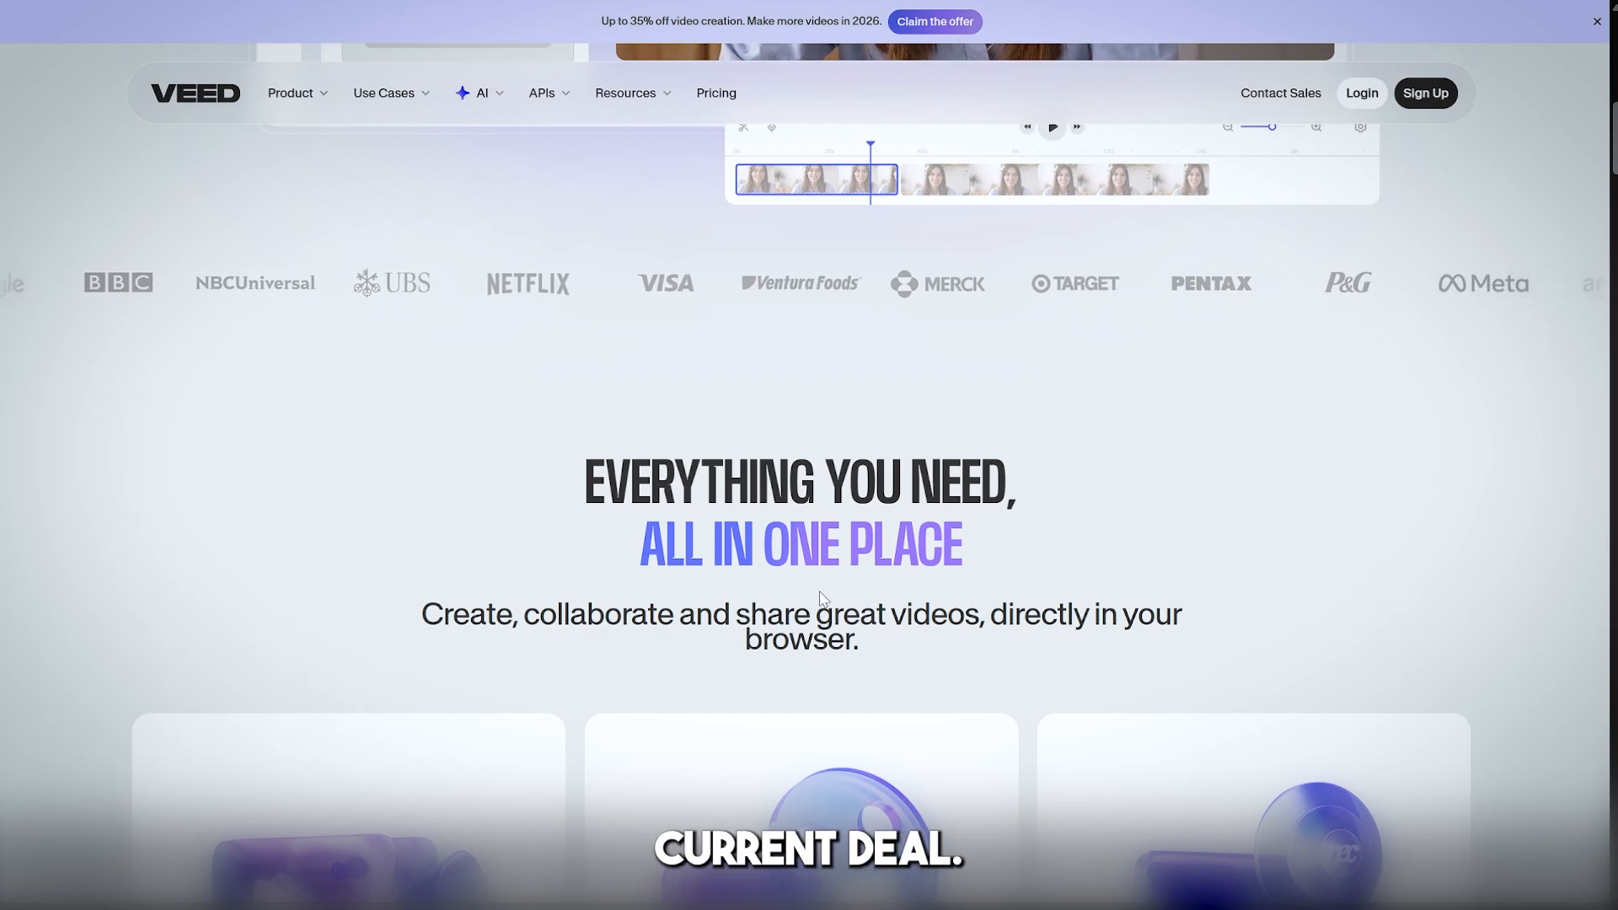
scroll(821, 598, down, 7)
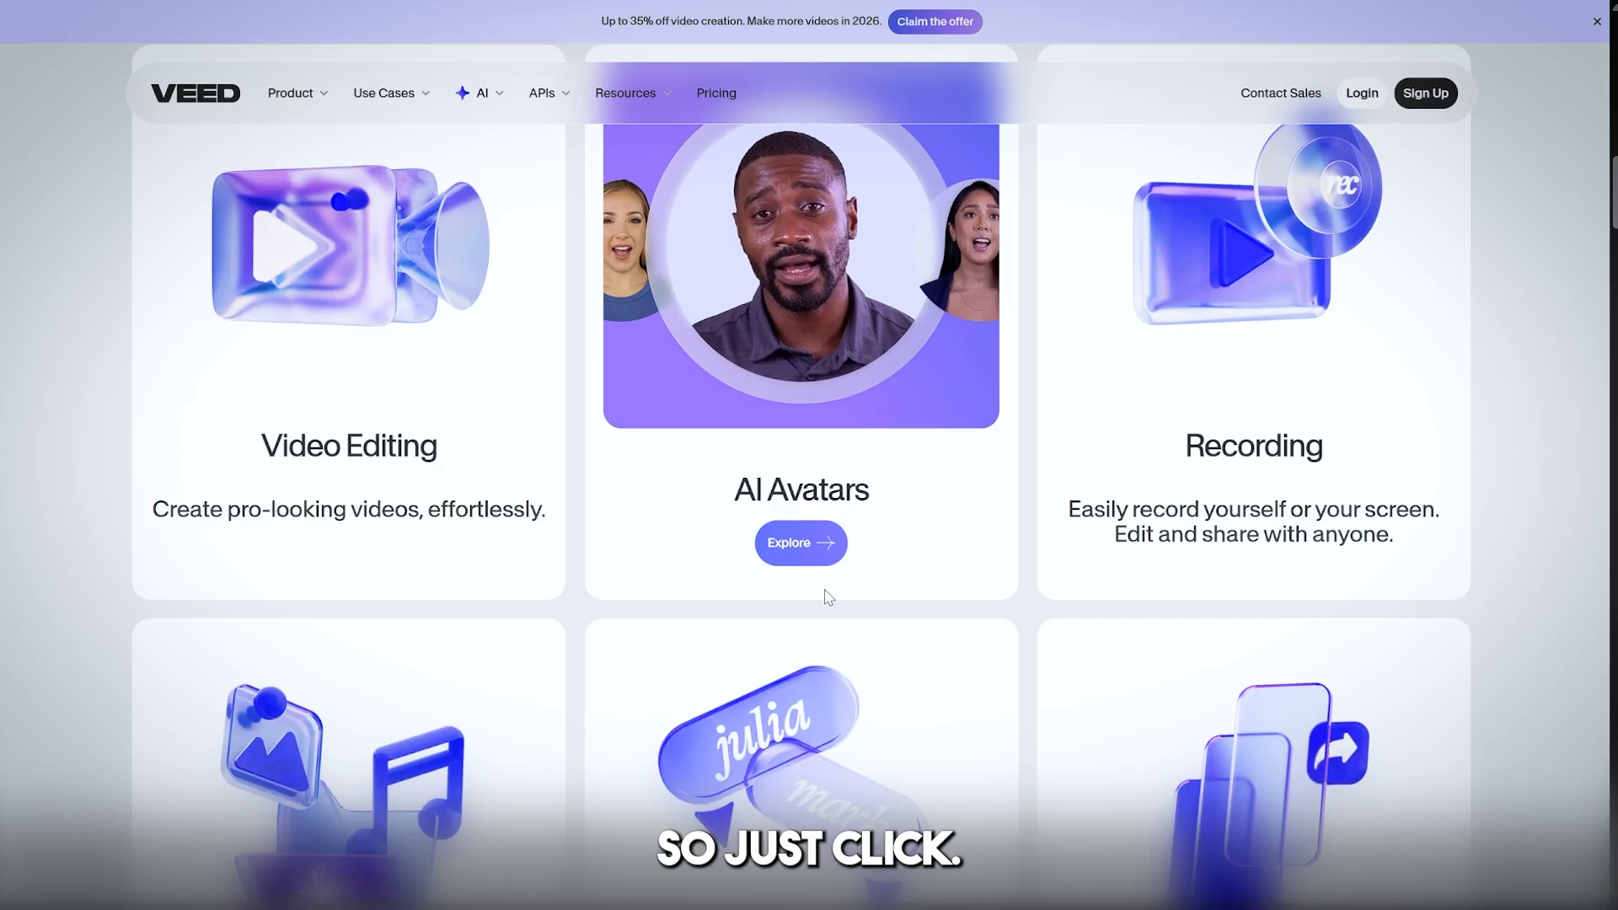
scroll(828, 597, down, 8)
scroll(893, 591, down, 10)
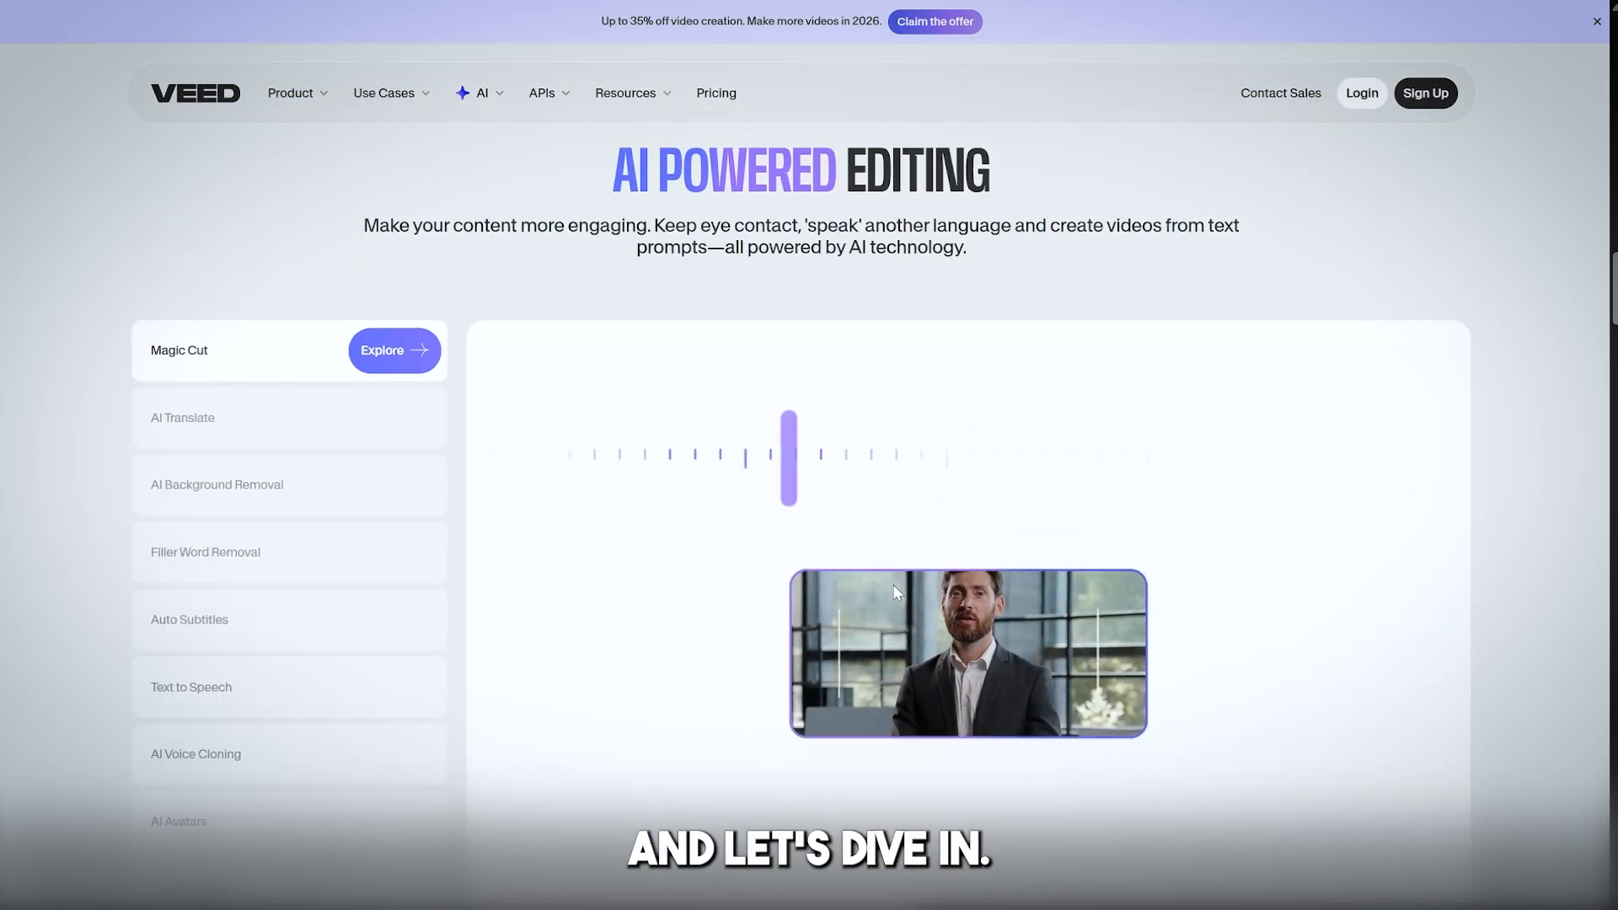
scroll(892, 584, up, 5)
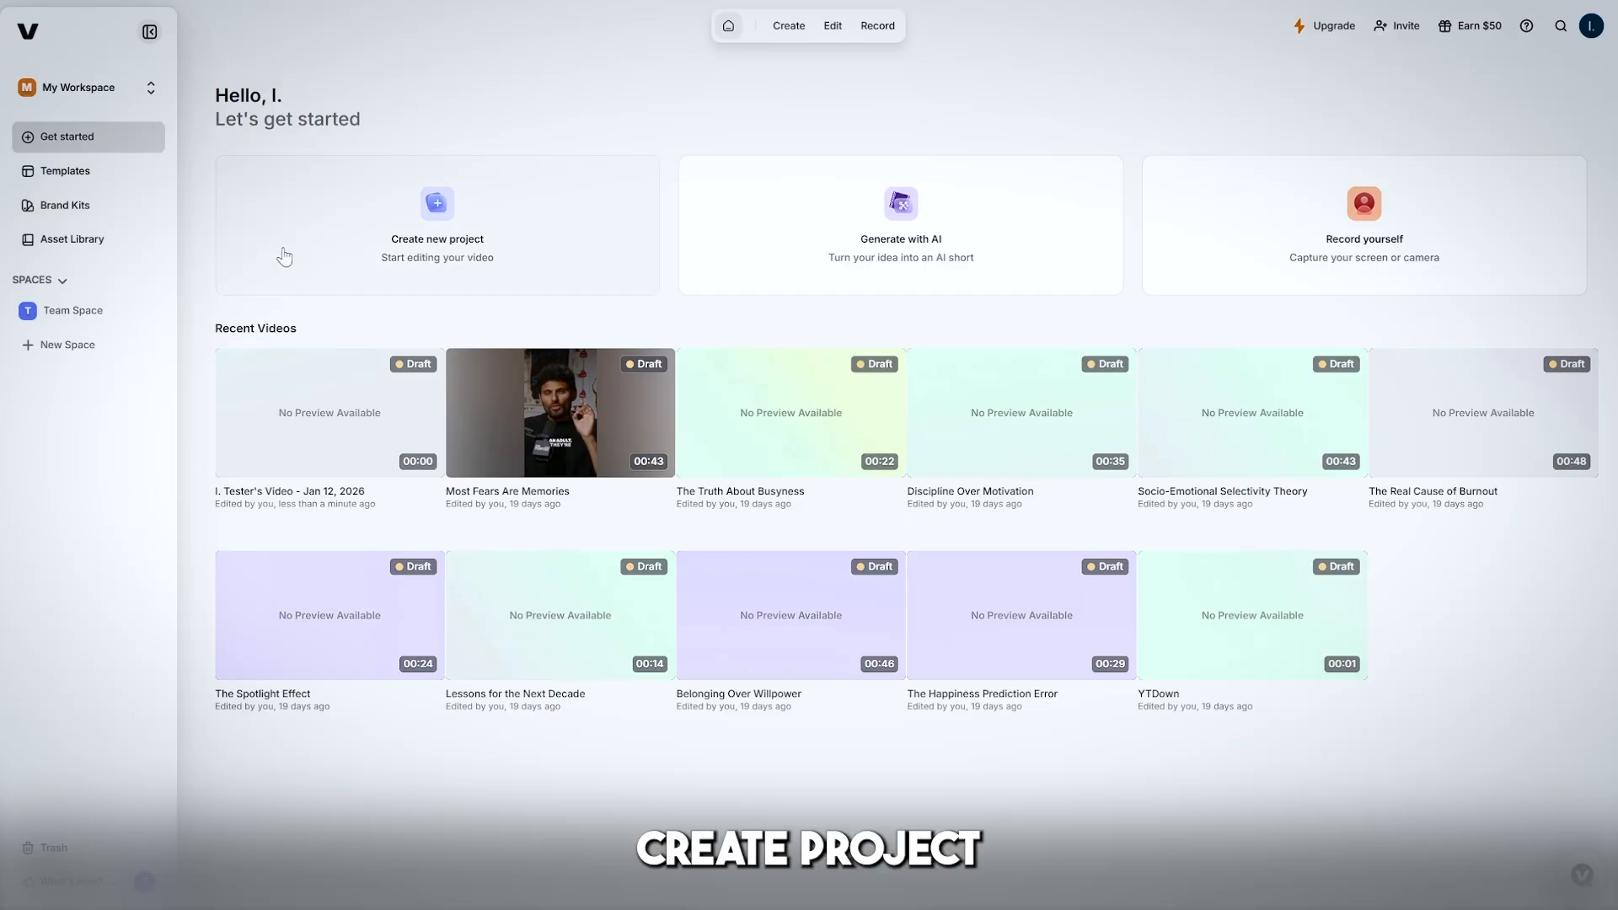
Start creating a new project and review the Generate with AI, Record video and Edit videos options.
click(461, 257)
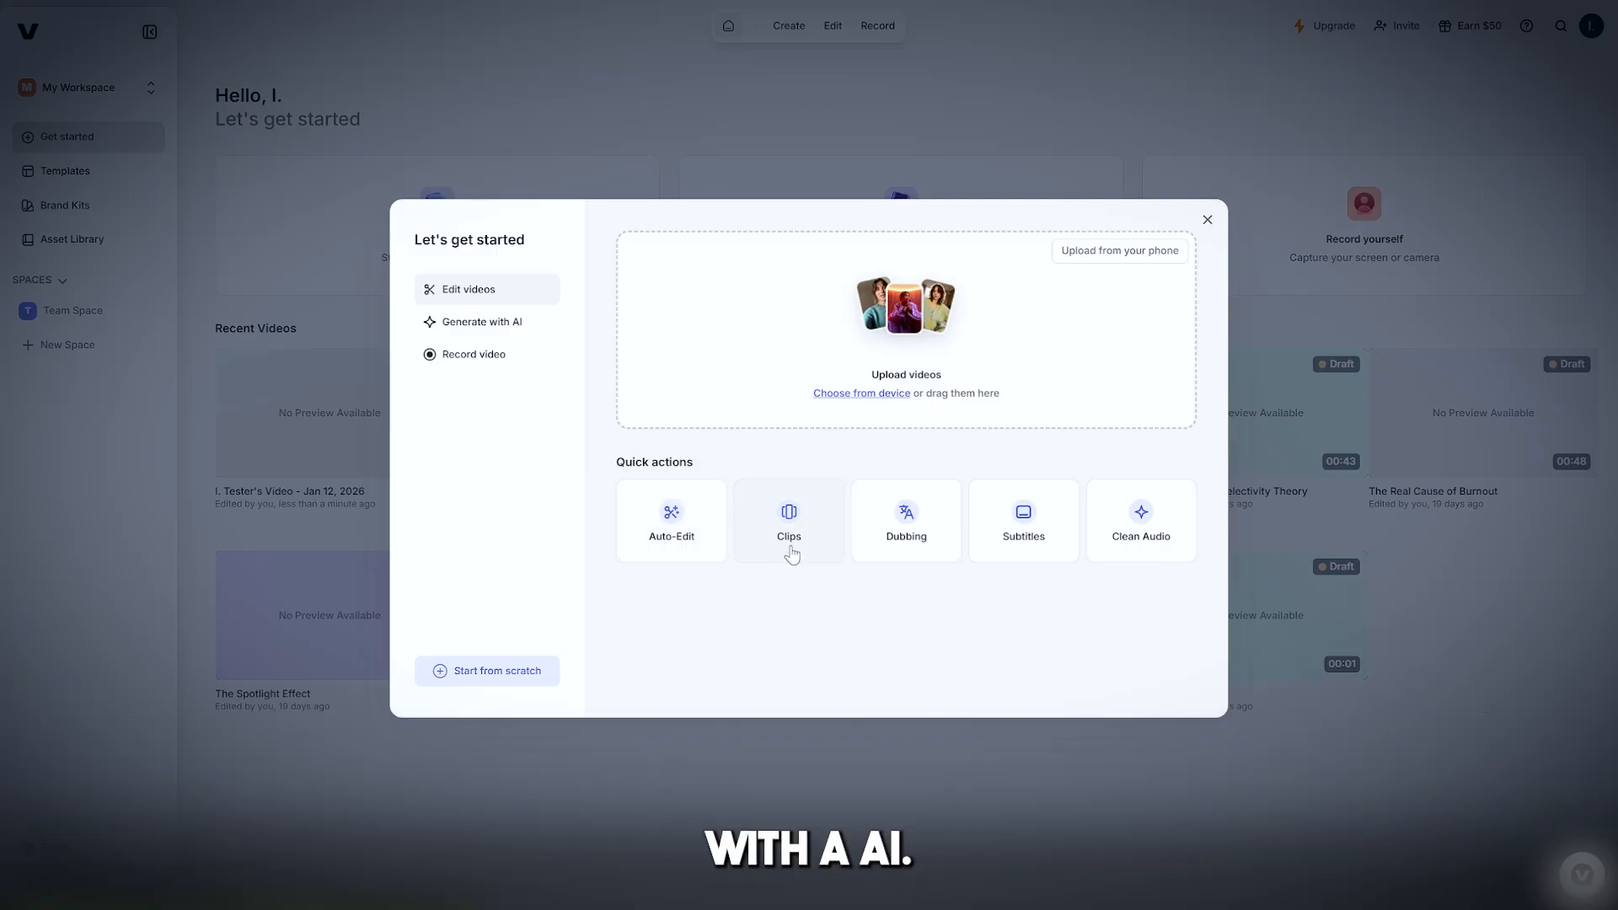
click(489, 323)
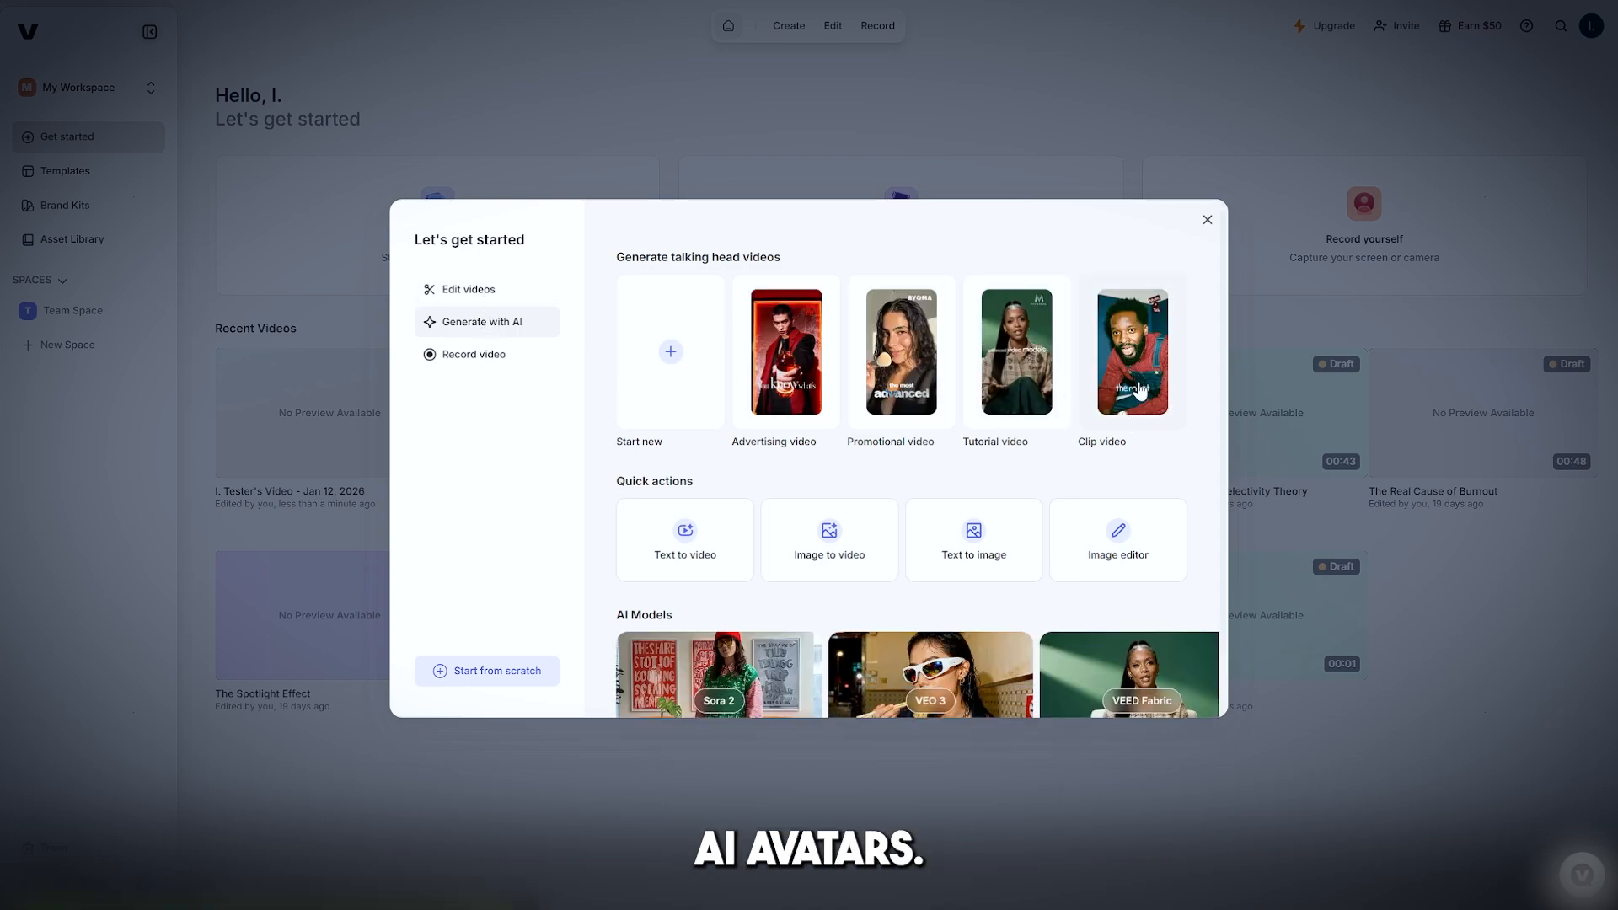
click(476, 291)
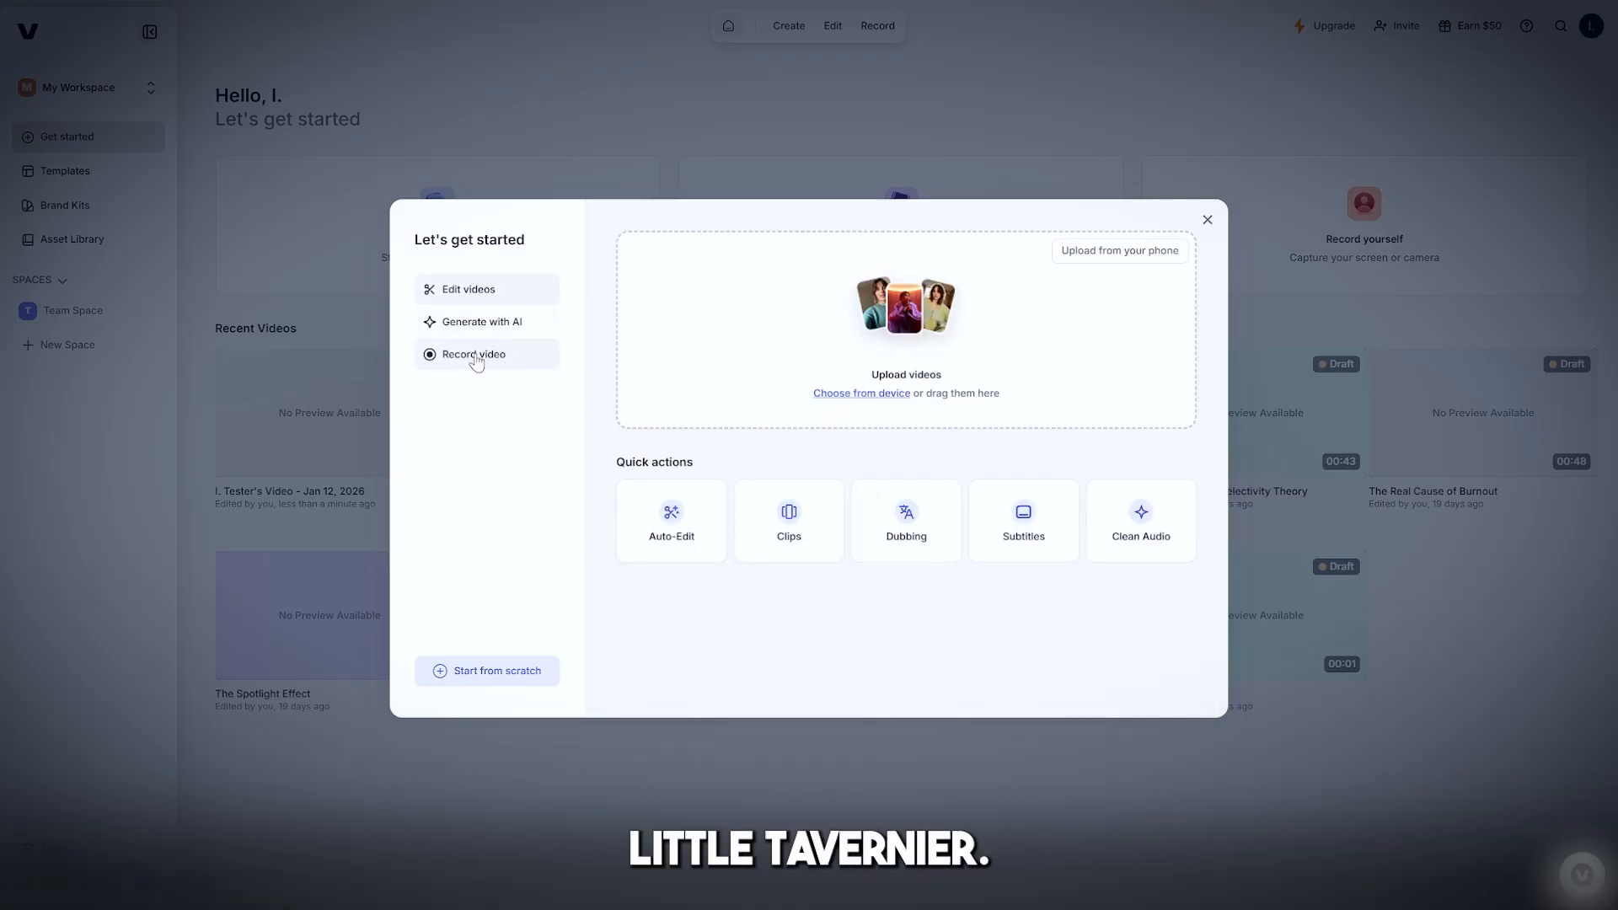
click(474, 357)
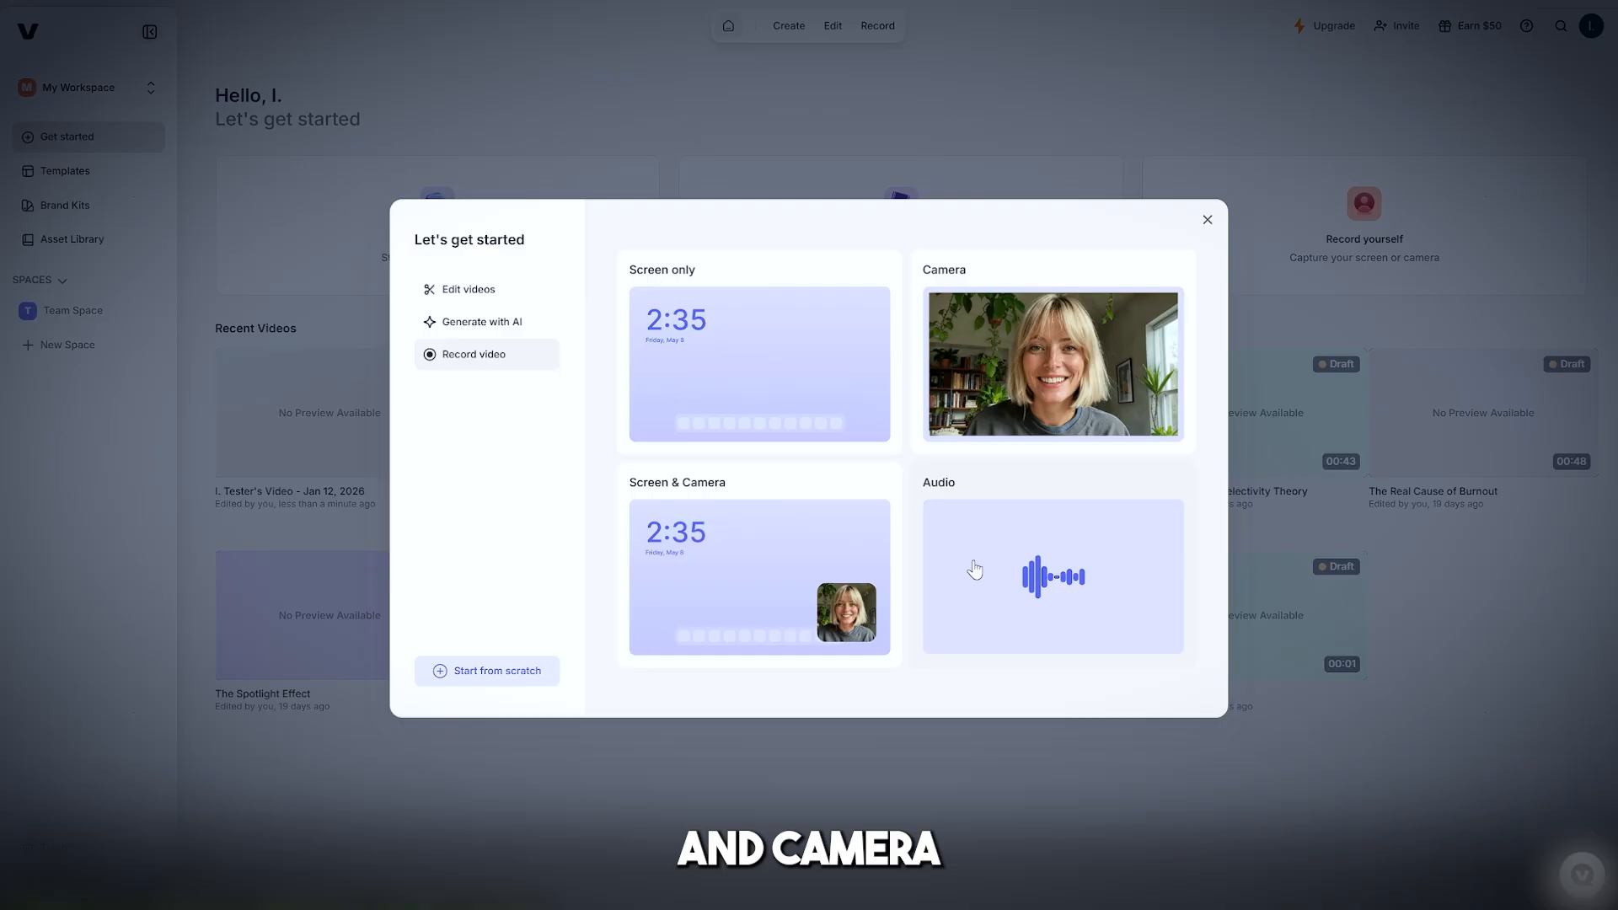
click(456, 291)
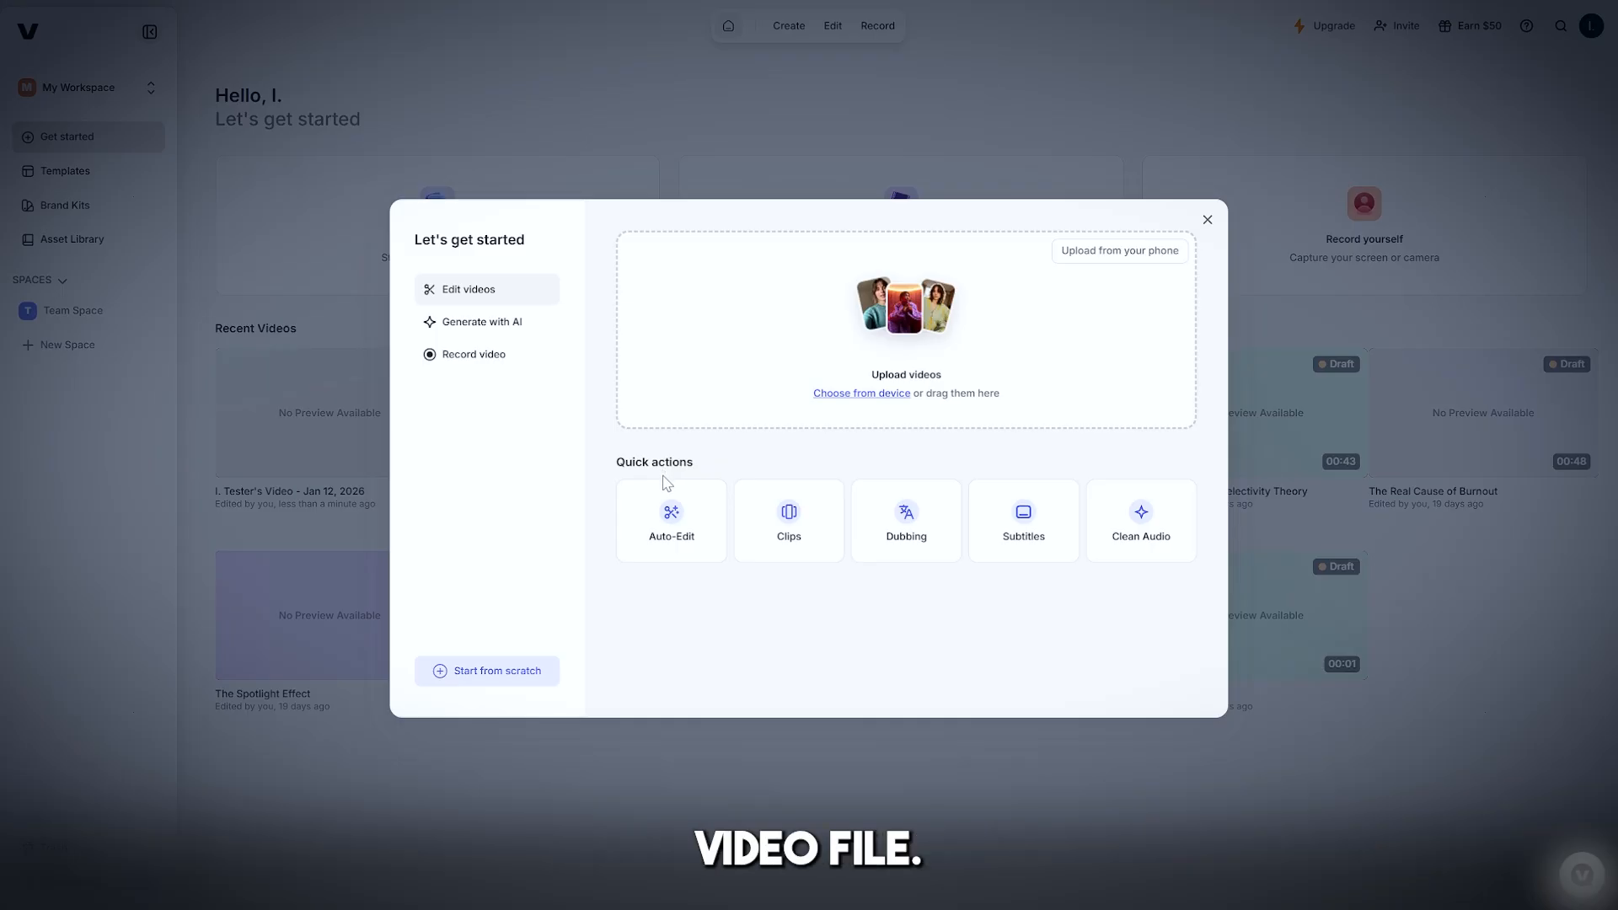
Start an Auto-Edit project, upload the source video and continue to the style choice.
click(698, 535)
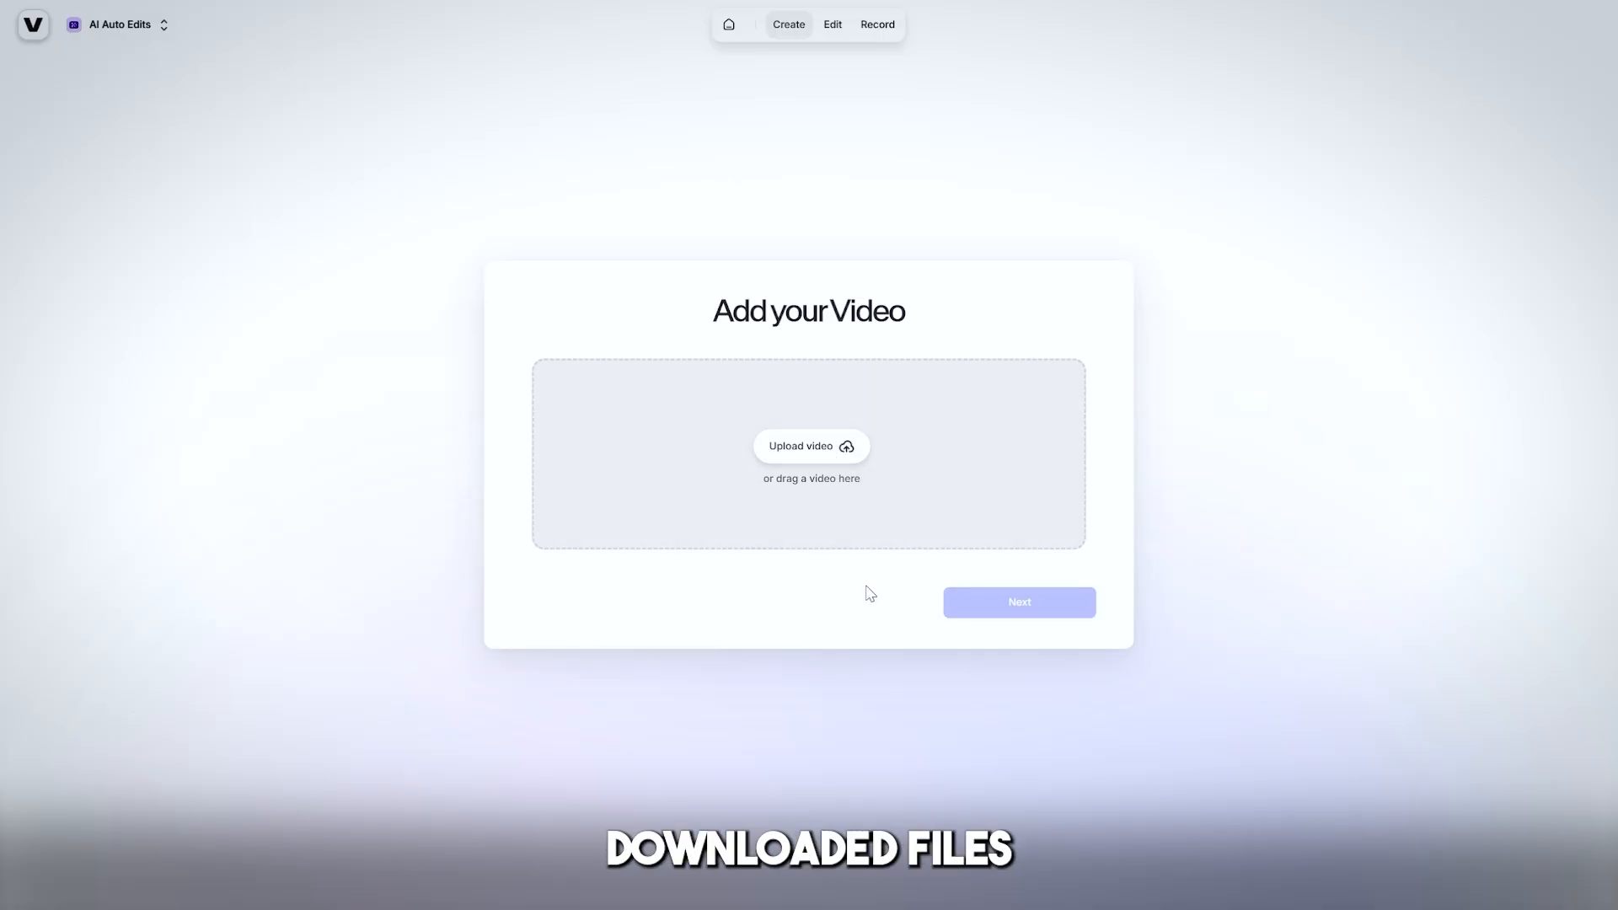
click(788, 468)
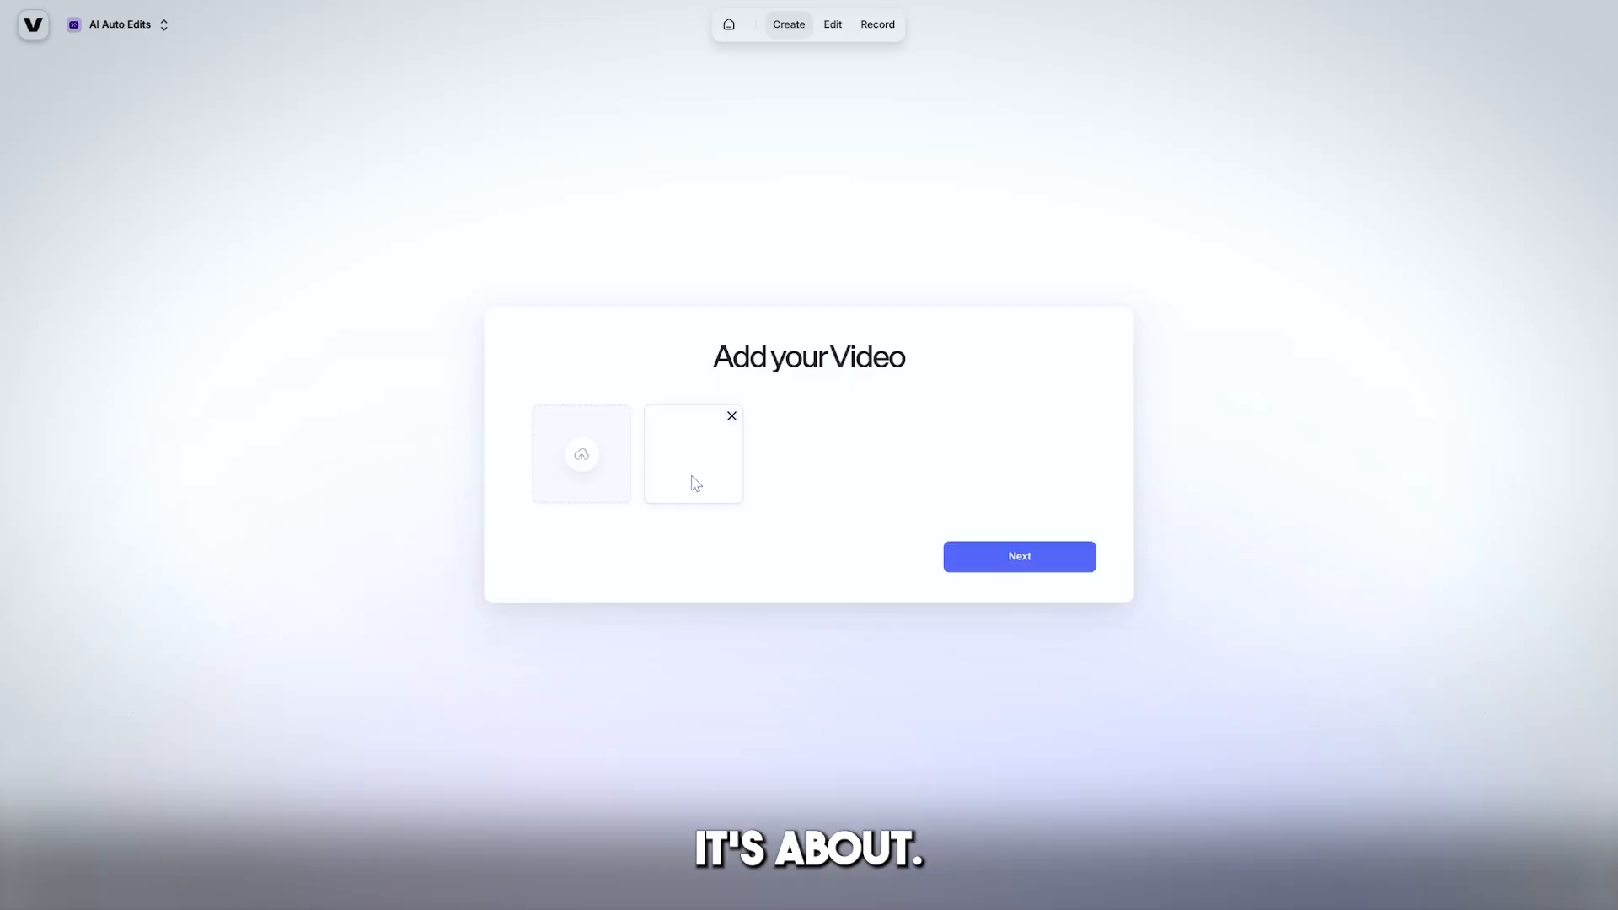
click(1005, 558)
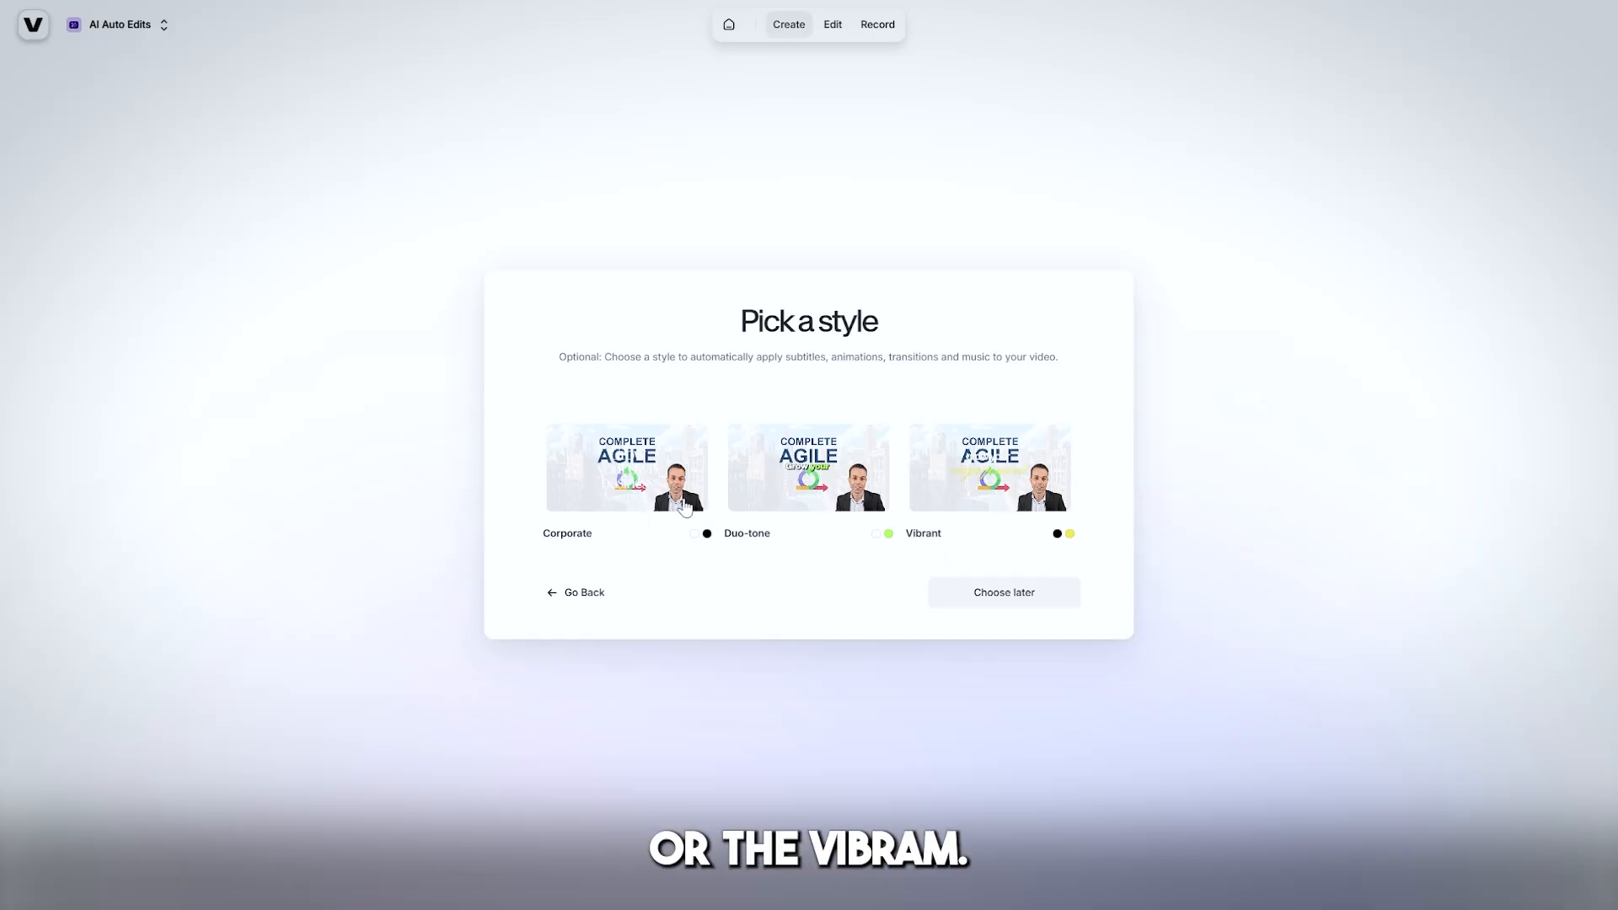
Try the Duo-tone style for the auto-edit, and proceed by leaving the style choice for later.
click(809, 487)
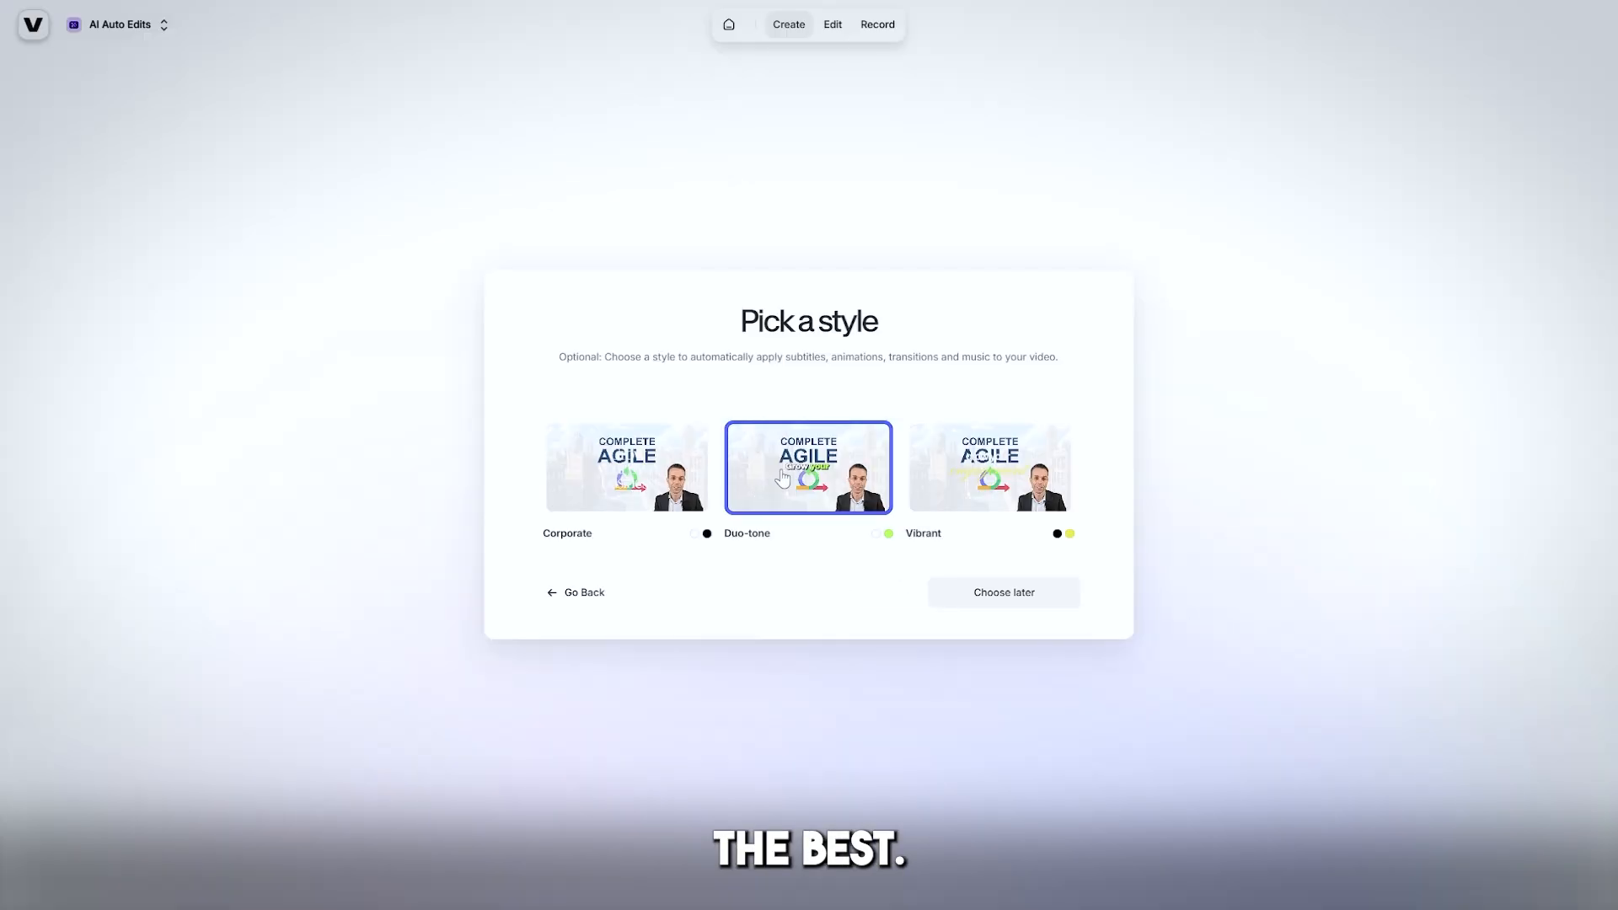
click(783, 489)
click(793, 488)
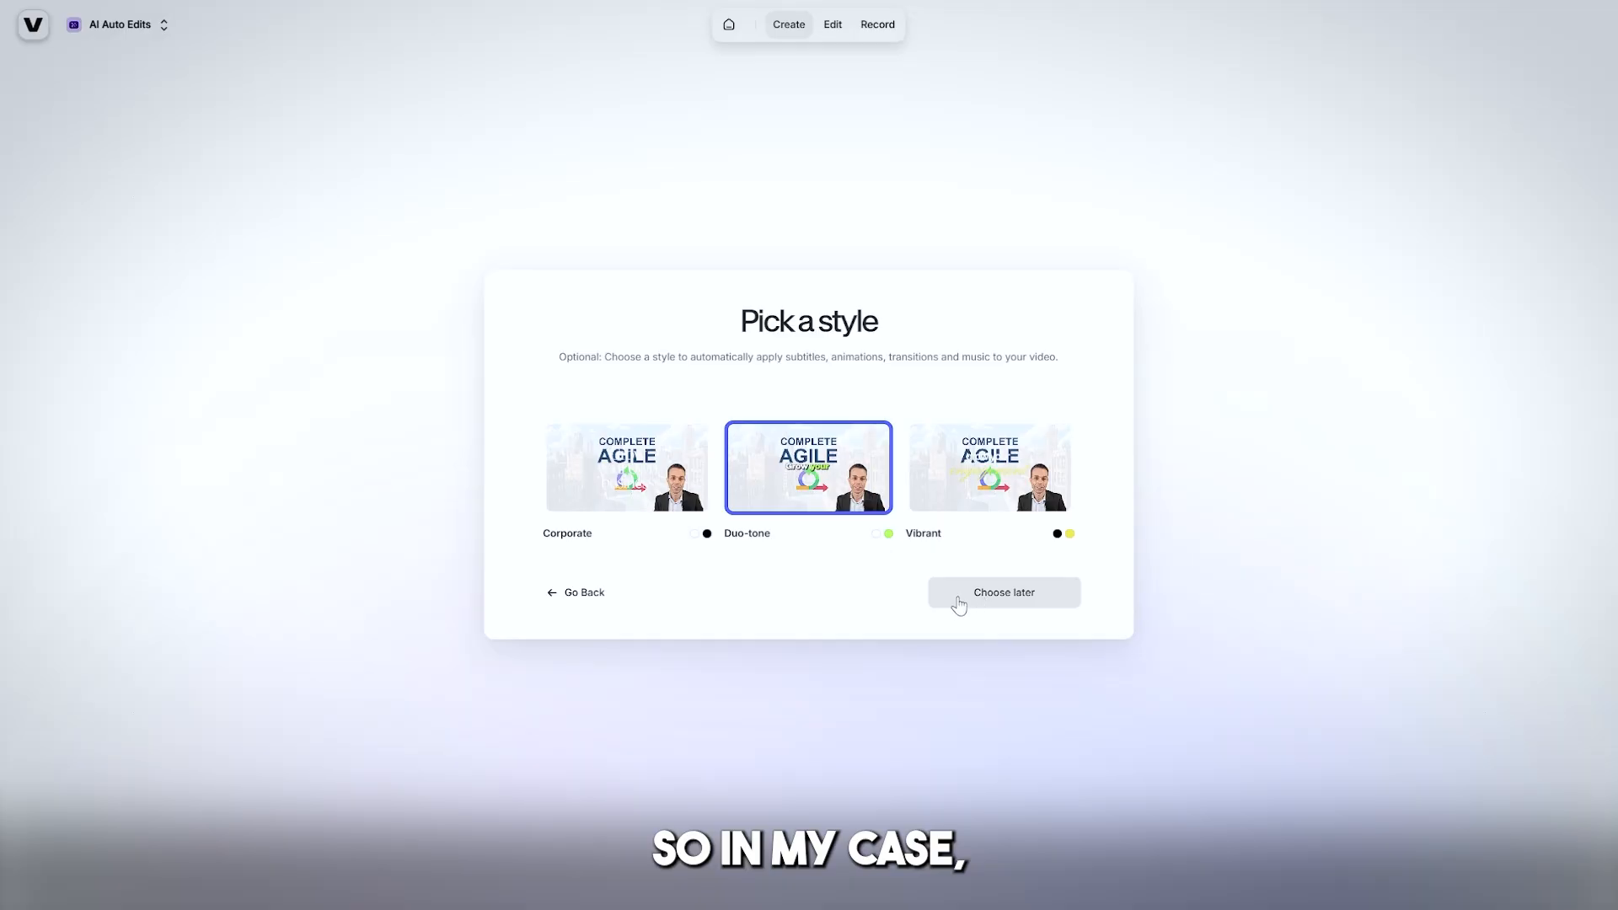
click(959, 601)
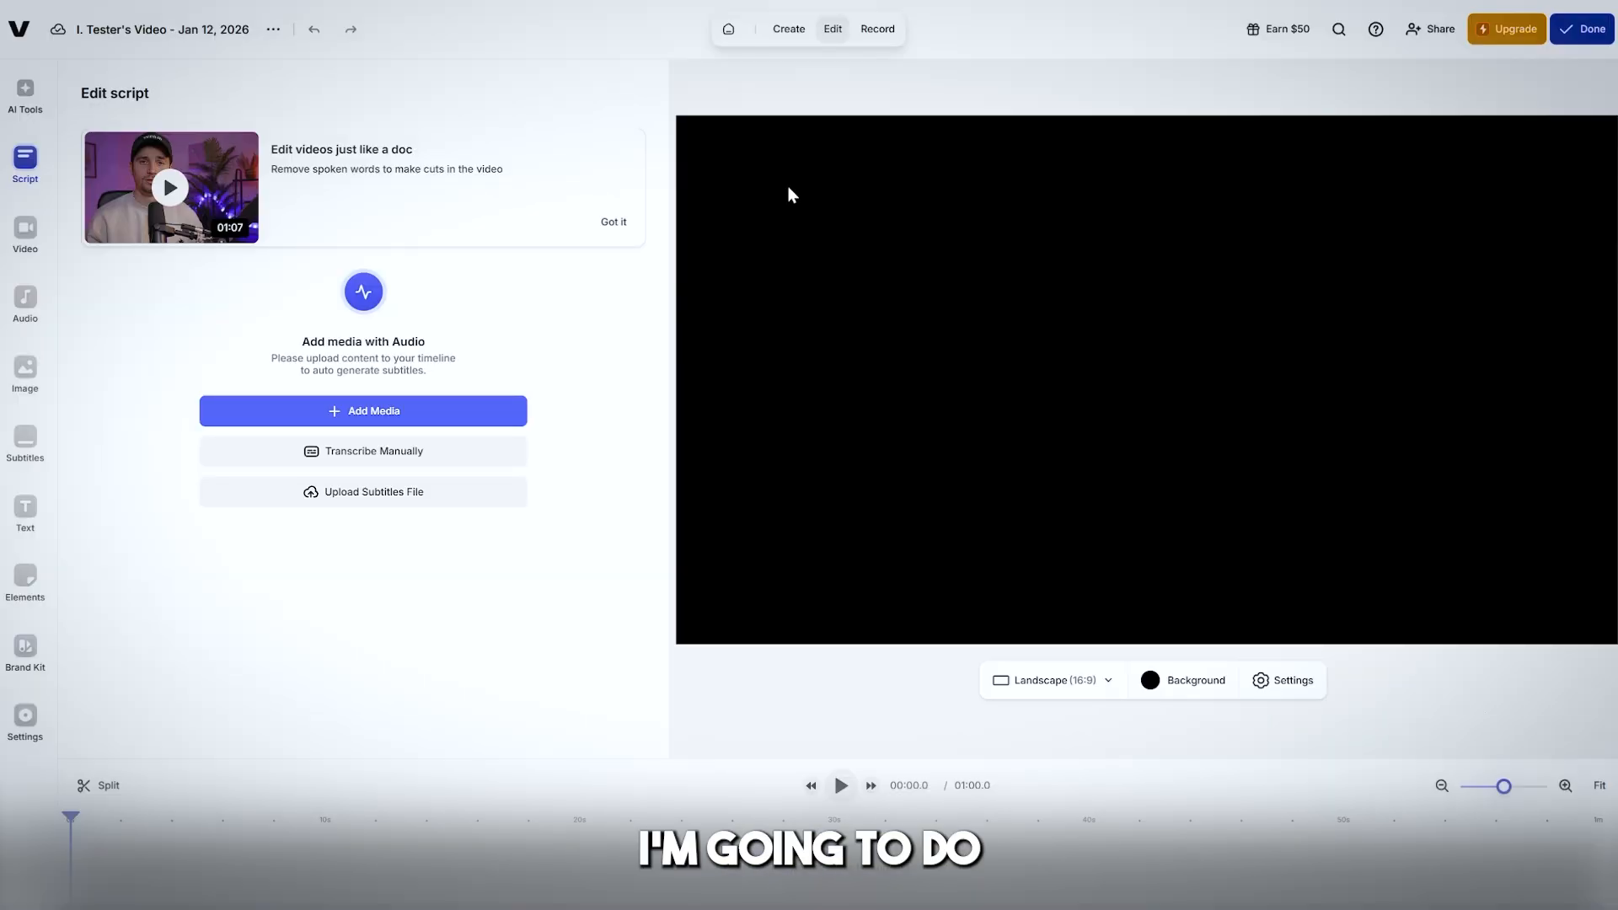
Go to the video editor and add the Complete Agile video to the empty project.
click(834, 30)
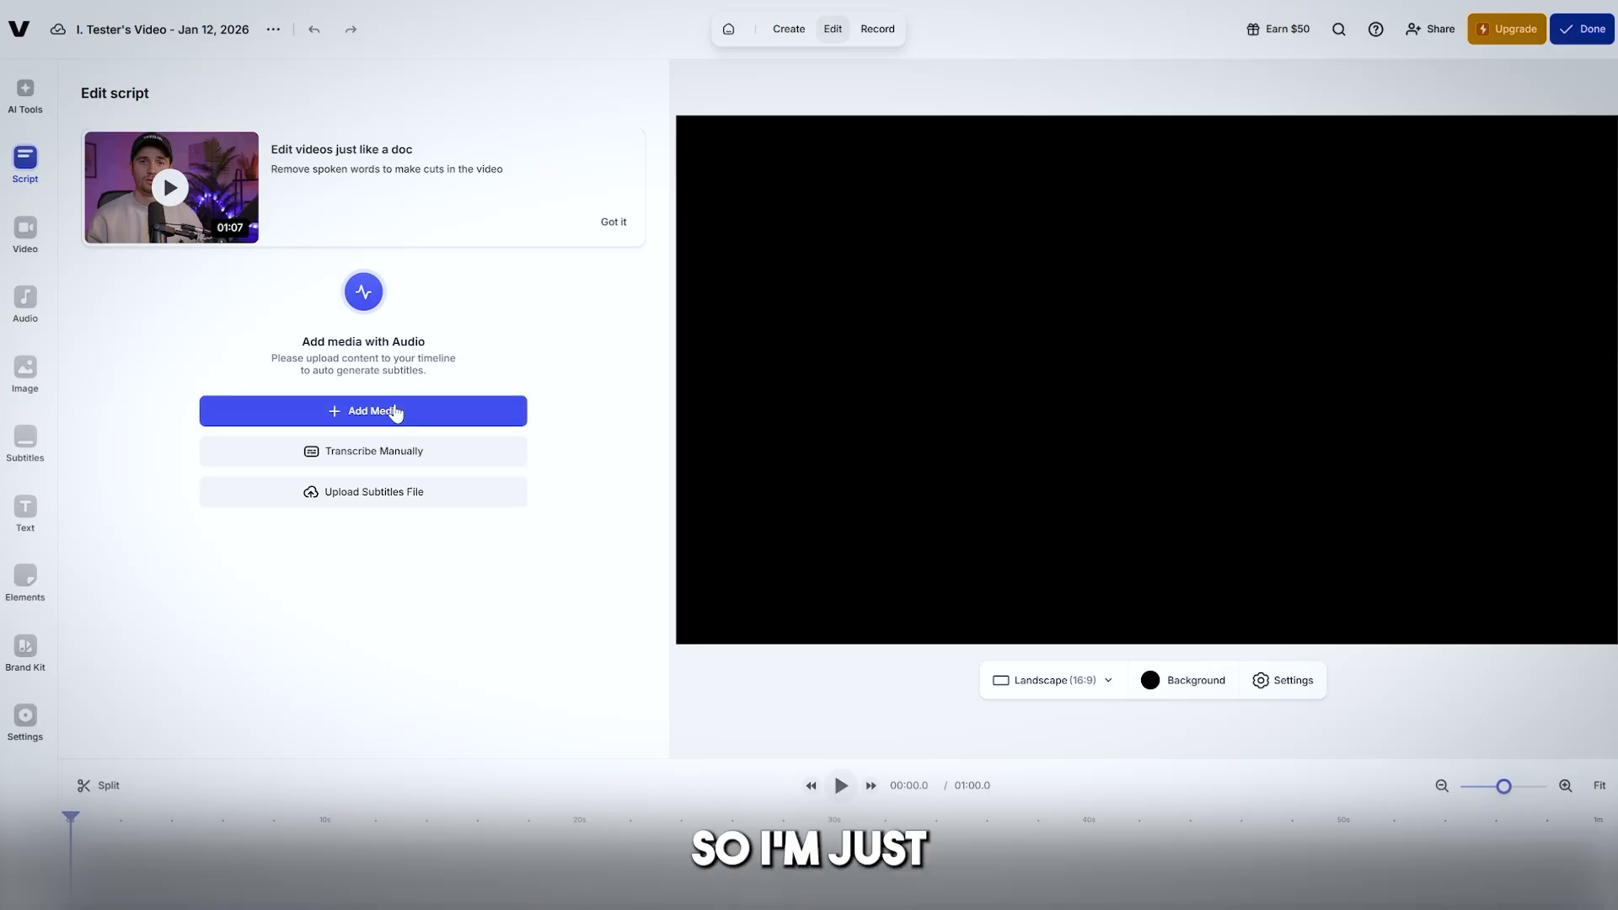
click(363, 412)
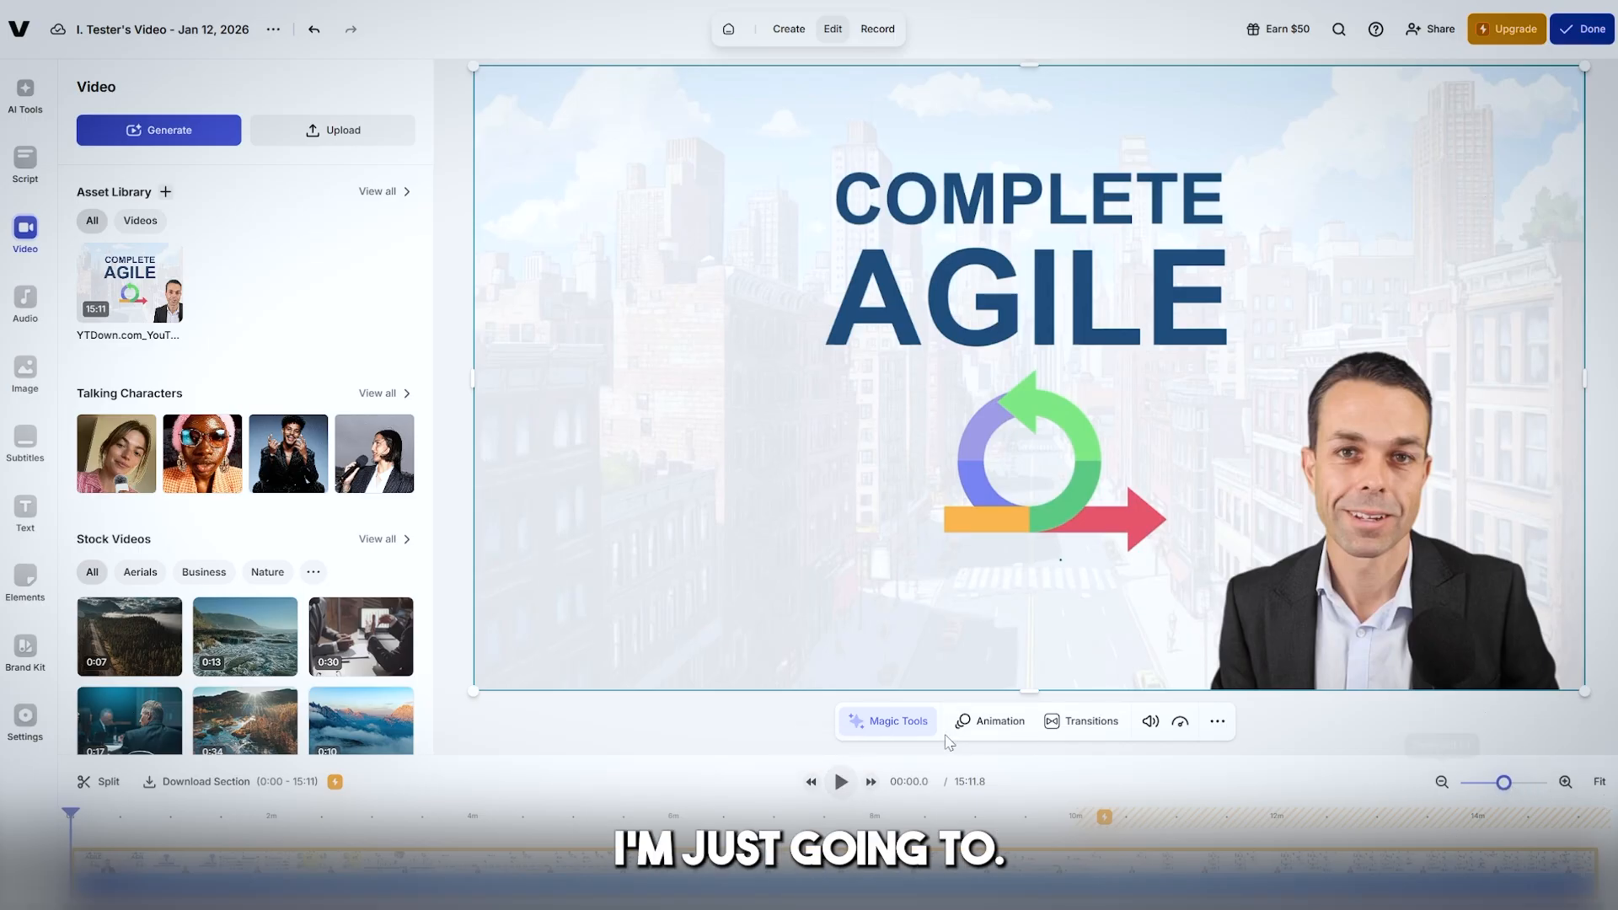
Play the opening seconds of the Complete Agile clip, pause it and advance frame by frame.
click(1150, 722)
click(842, 782)
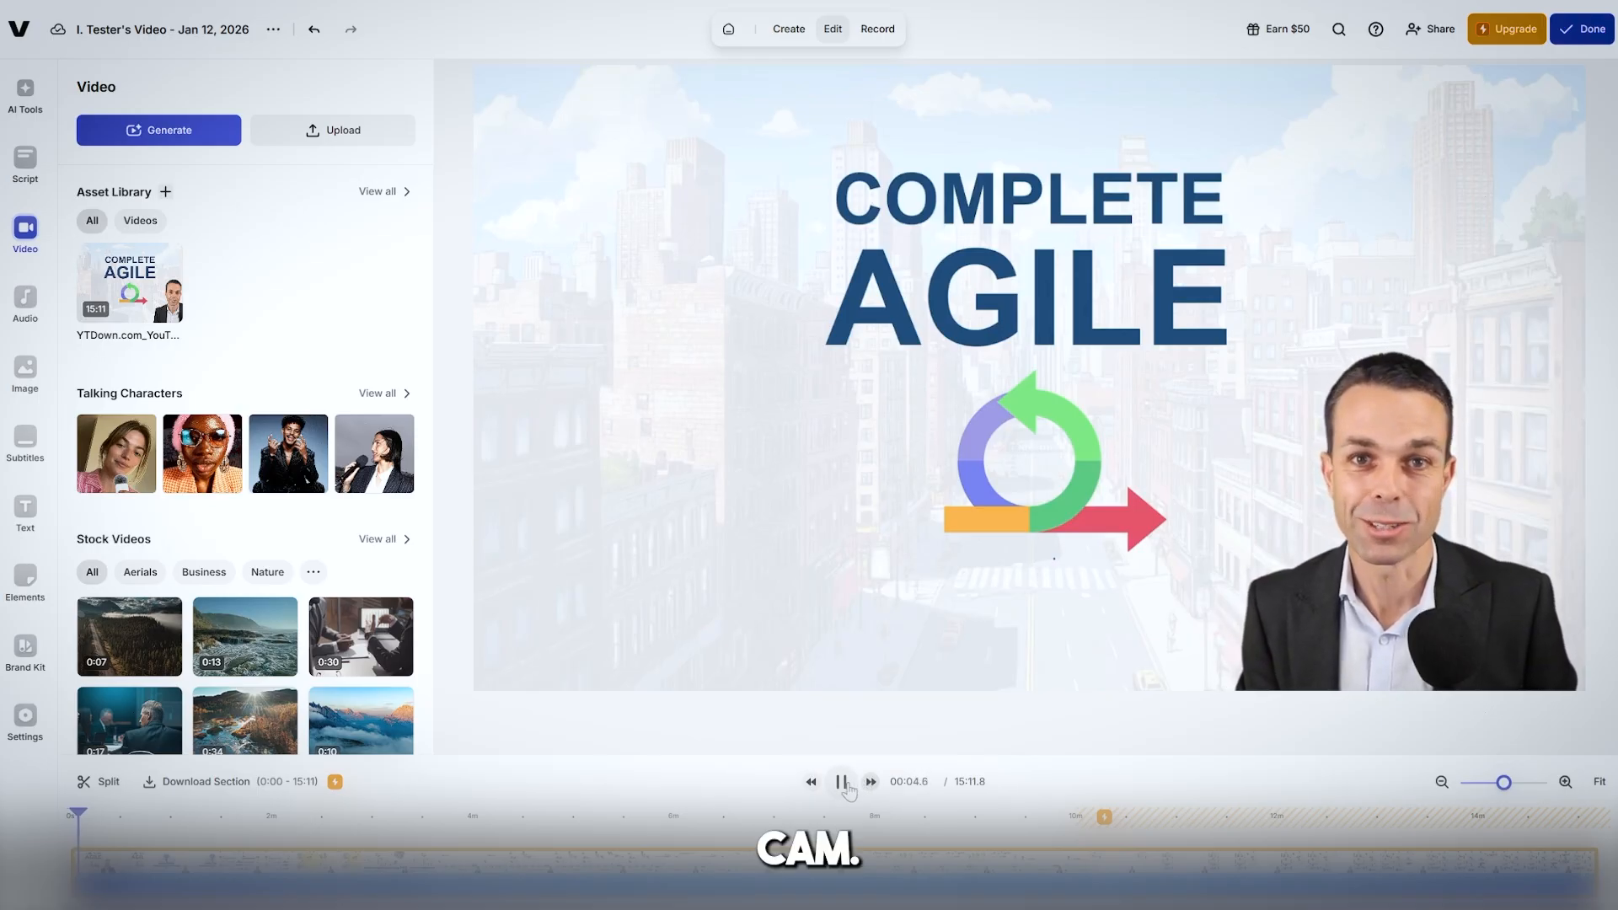
click(842, 782)
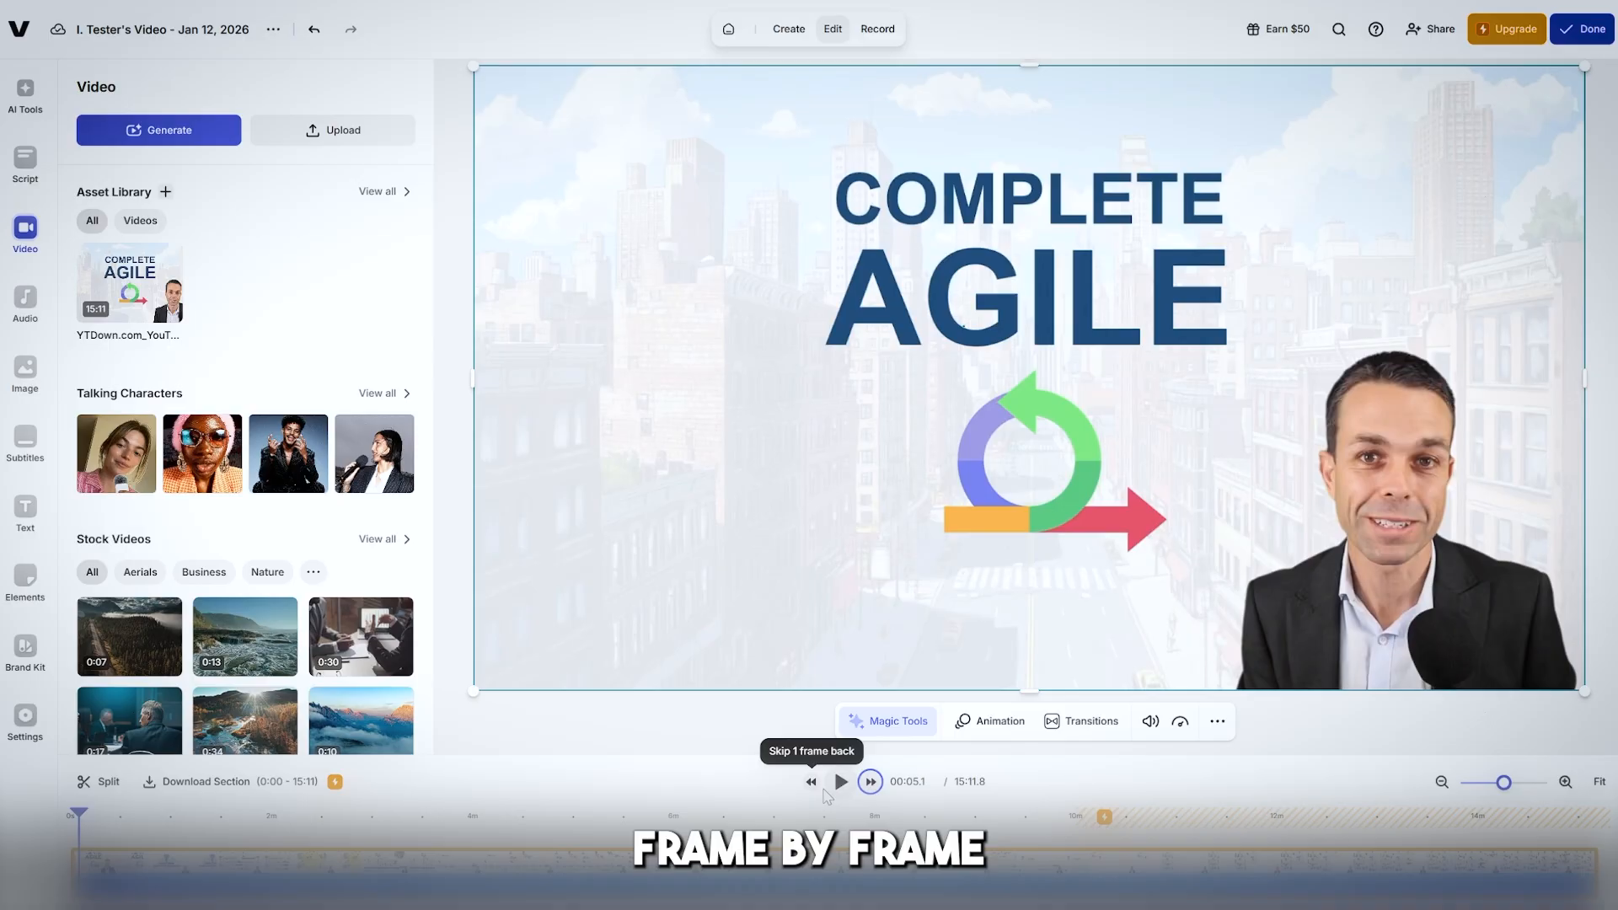
key(Right)
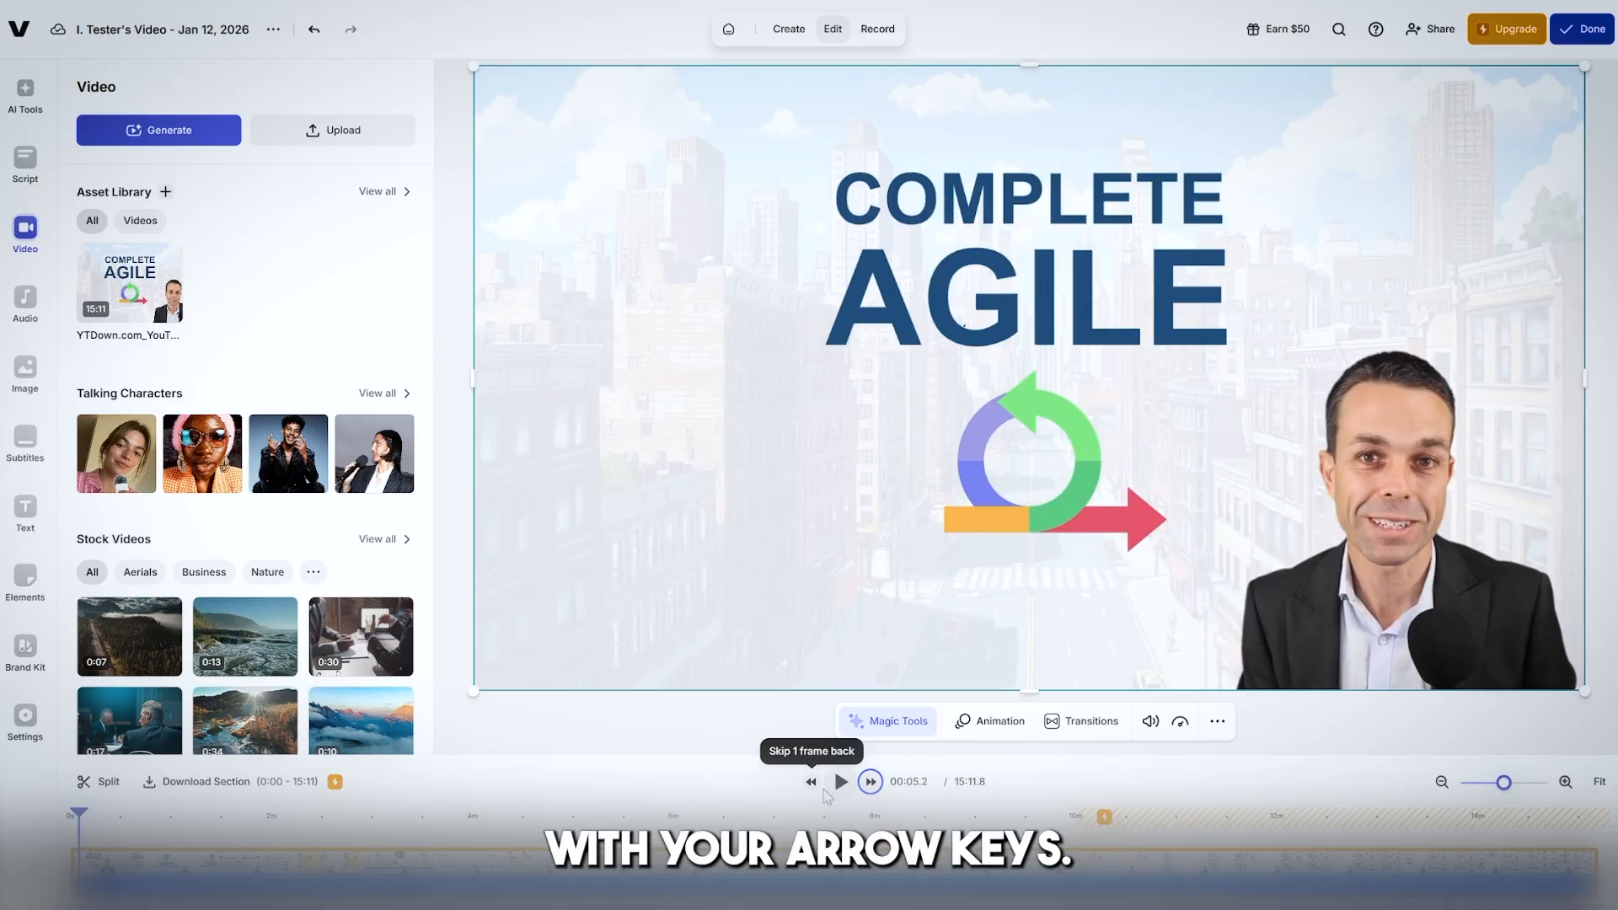
click(871, 783)
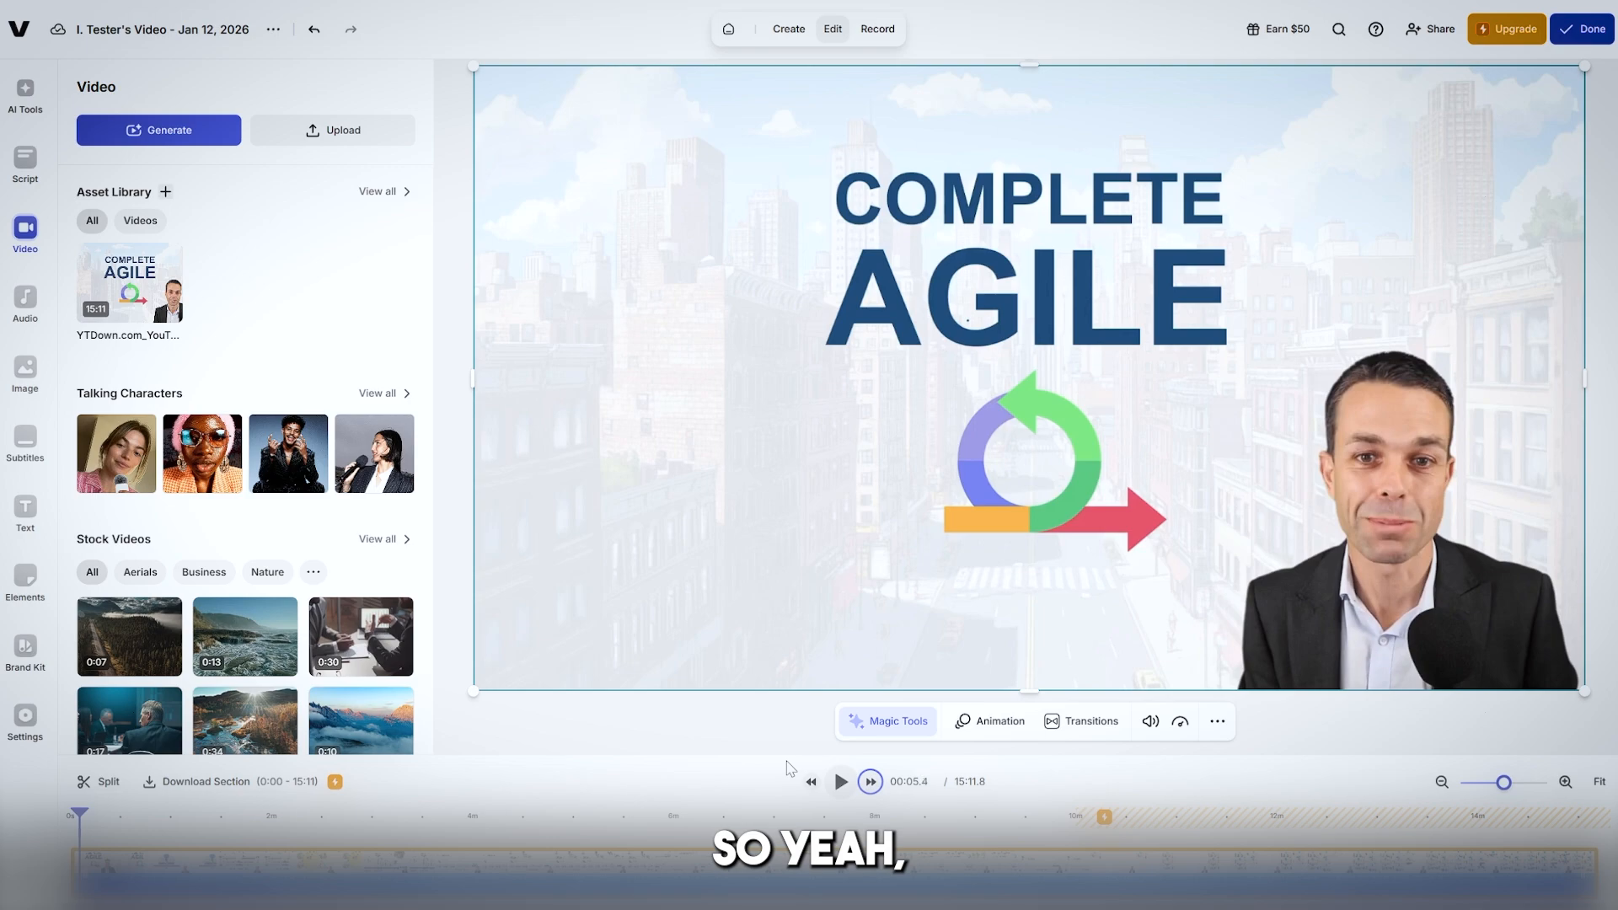
key(Right)
key(Right)
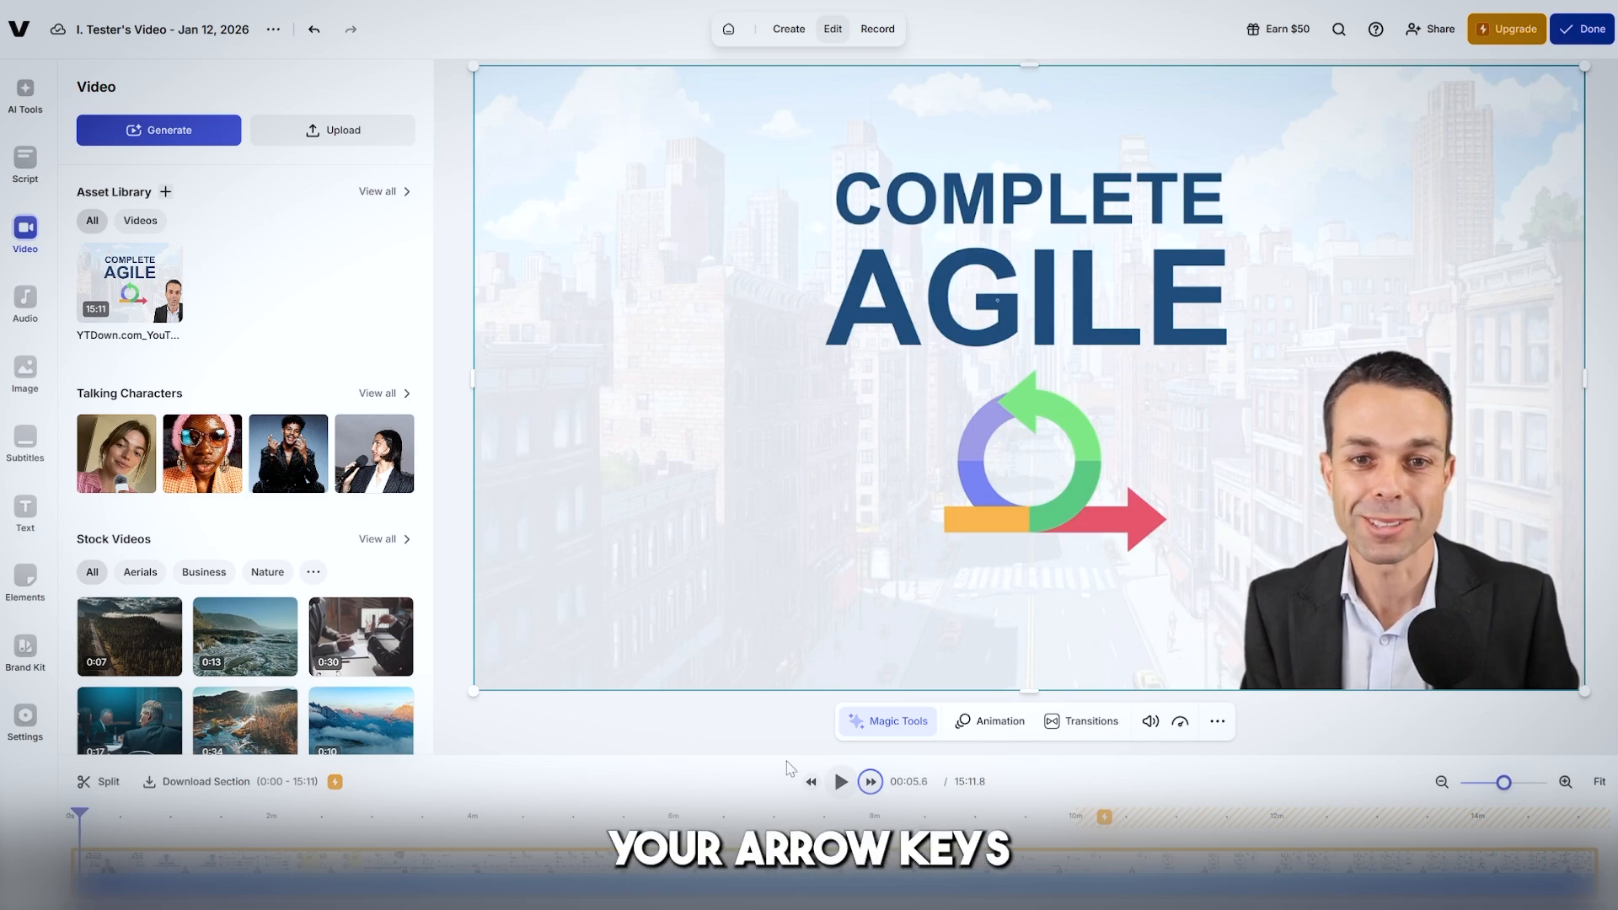
key(Right)
key(Right)
key(Right)
key(Right)
key(Right)
key(Right)
key(Right)
key(Right)
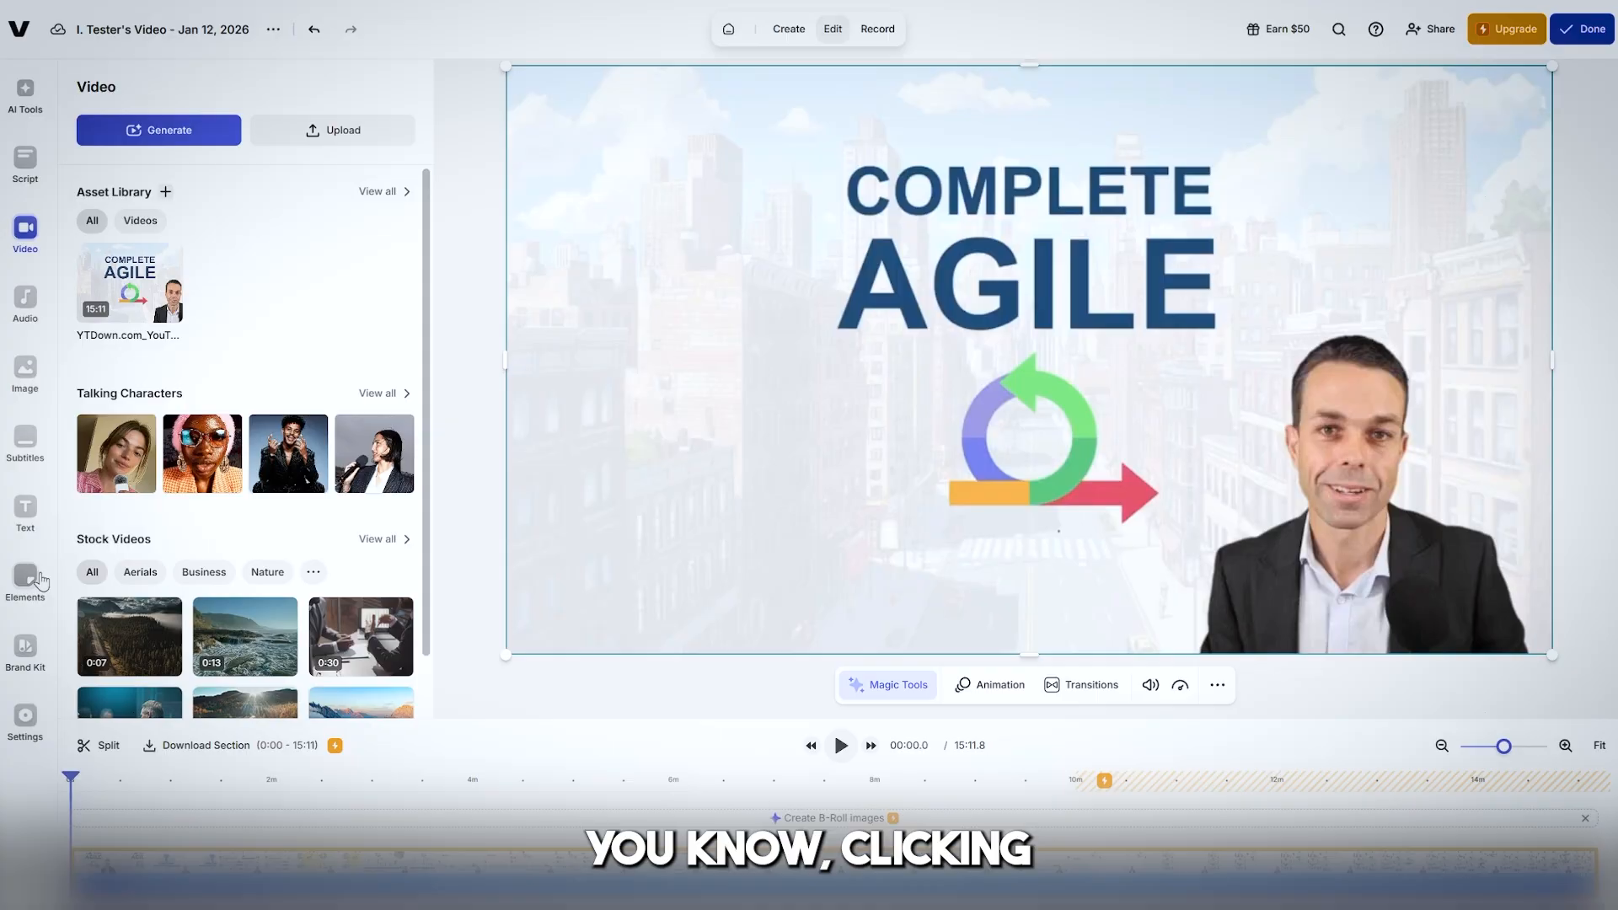
Start a social-media resize of the video and choose the TikTok (9:16) size, dismissing the introductory tip.
click(16, 740)
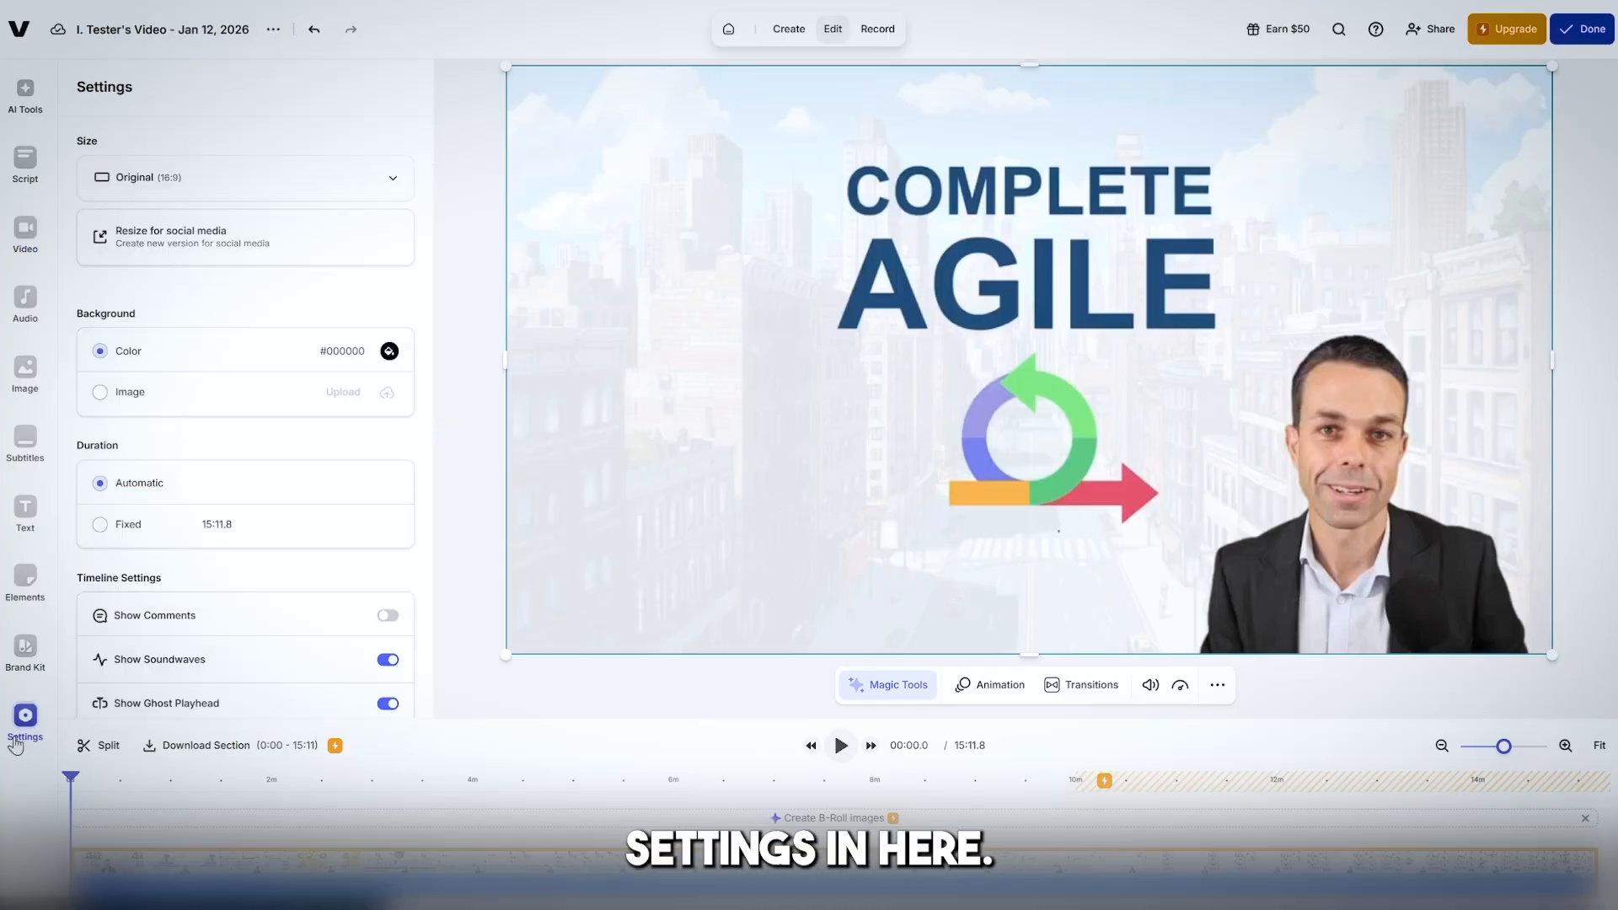
click(201, 240)
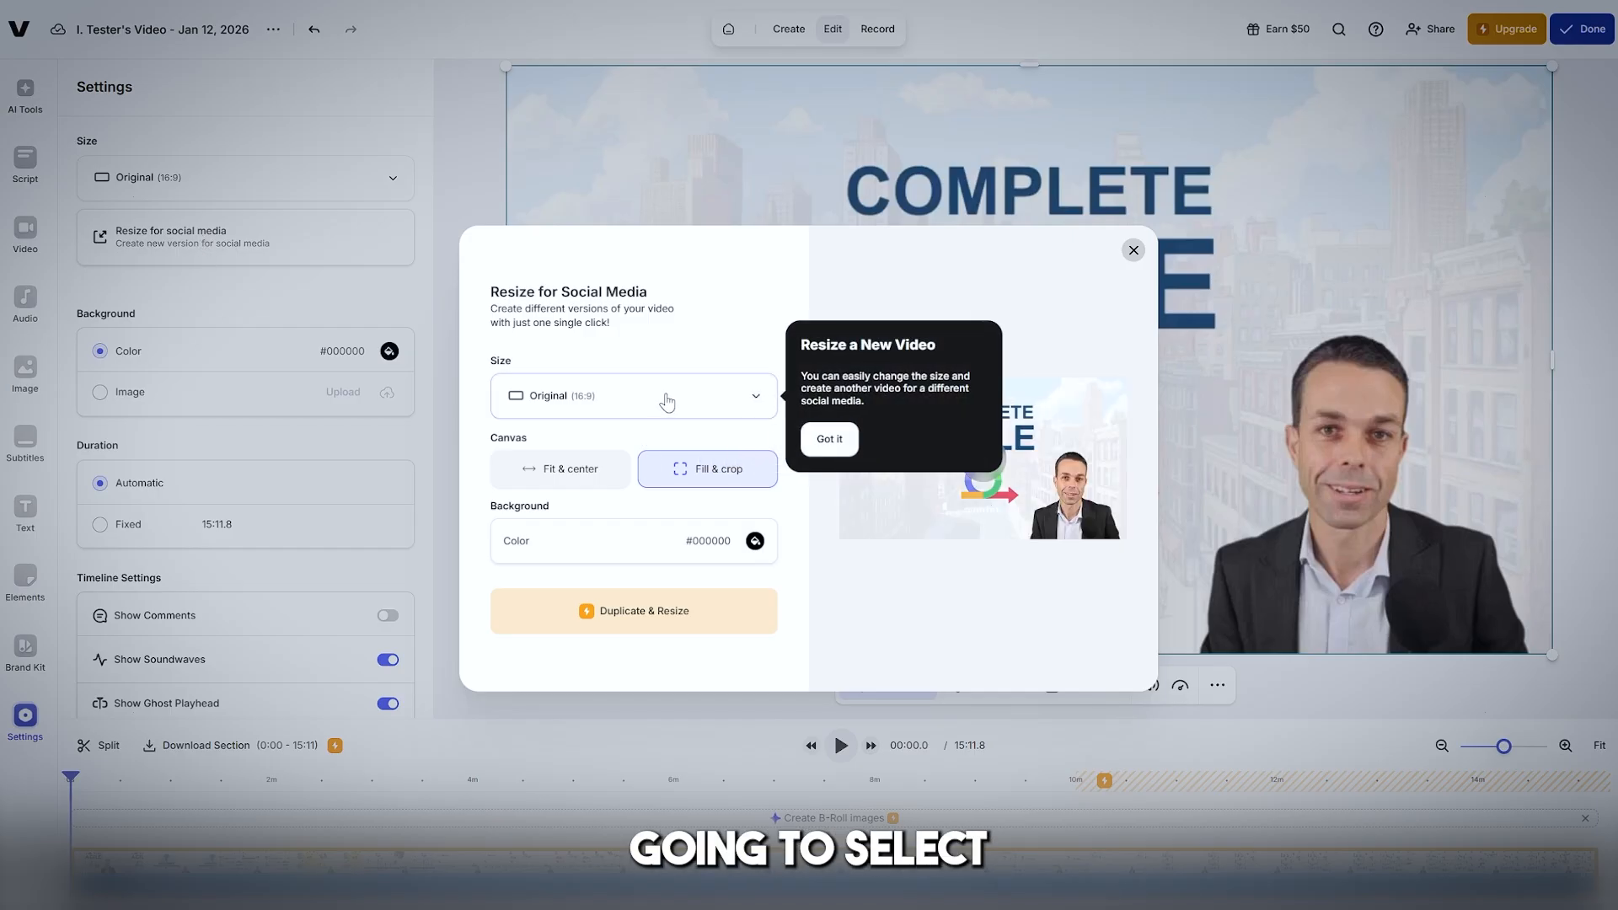
click(695, 402)
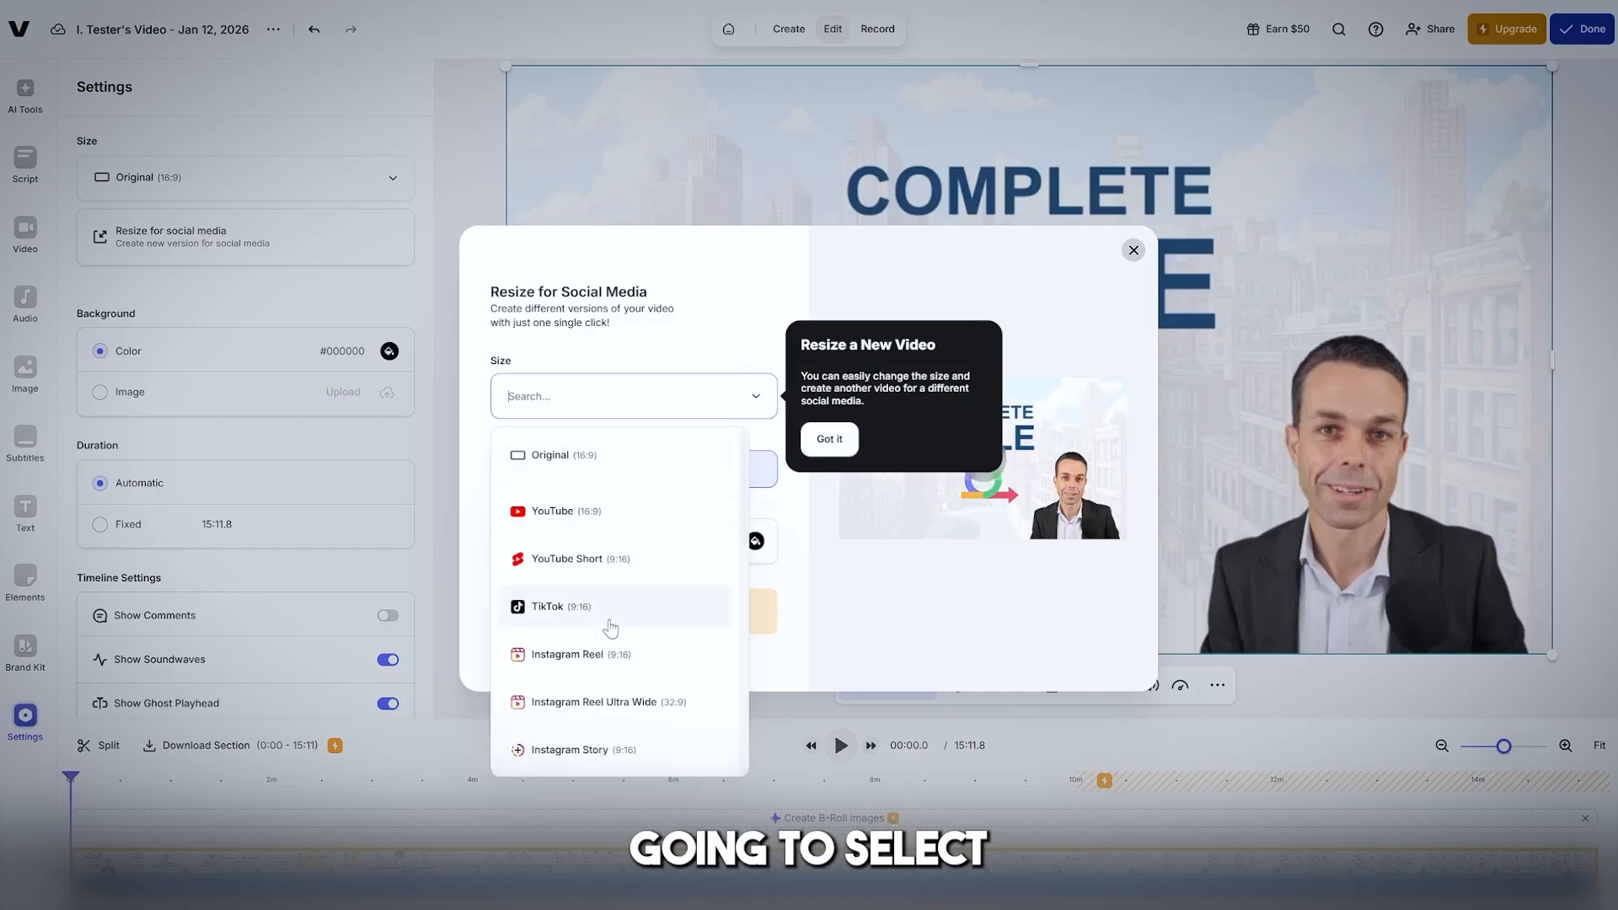
scroll(602, 609, down, 1)
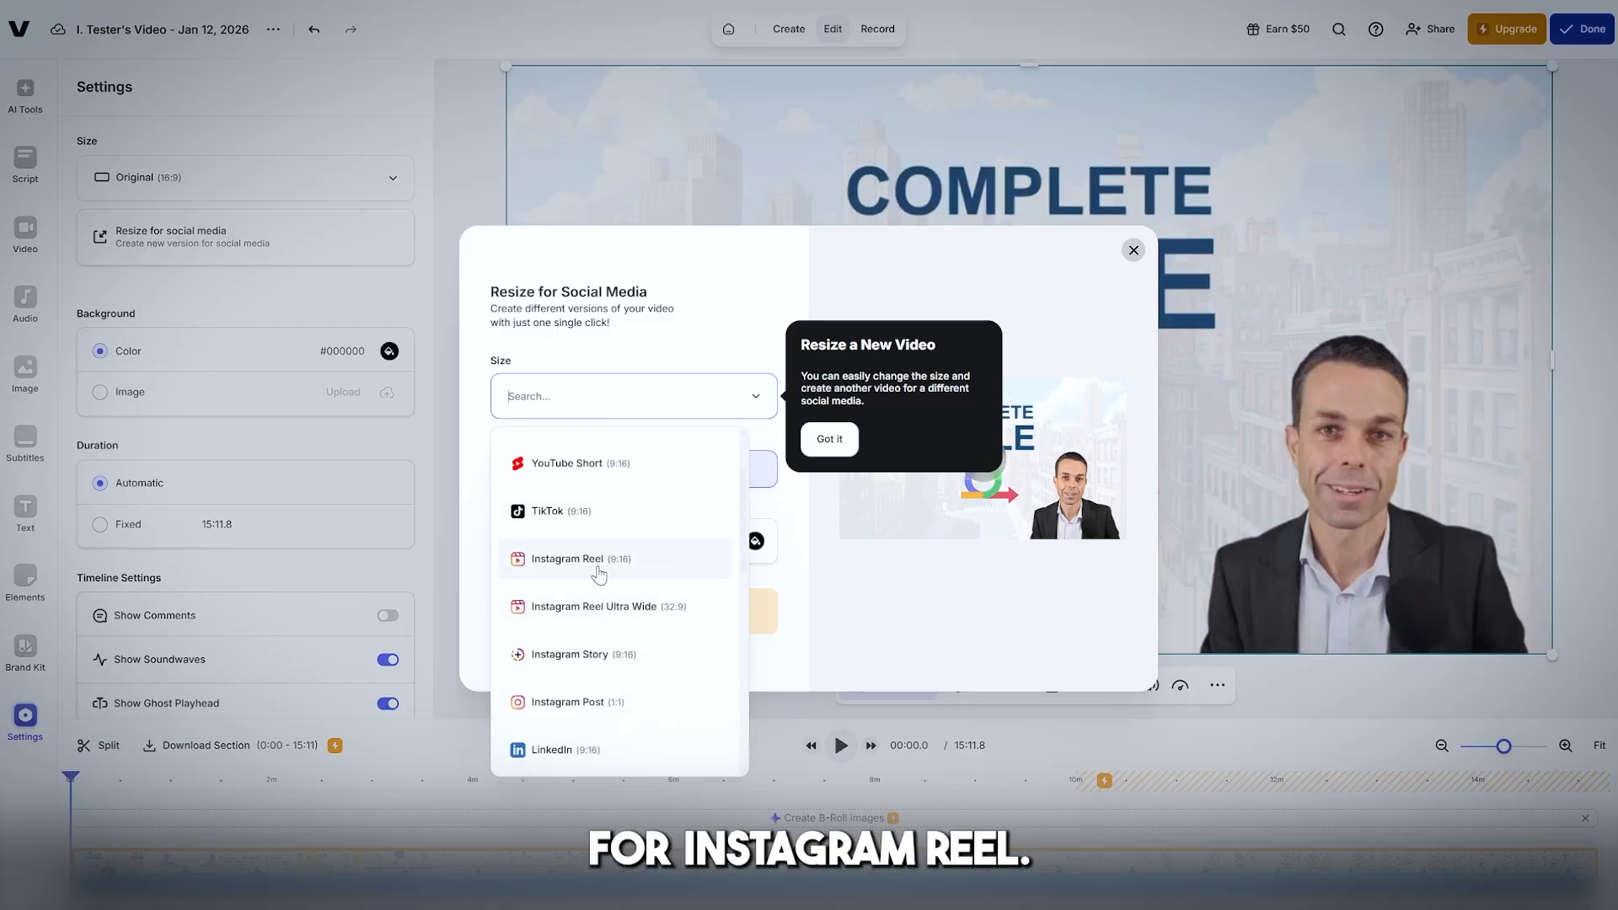
click(627, 519)
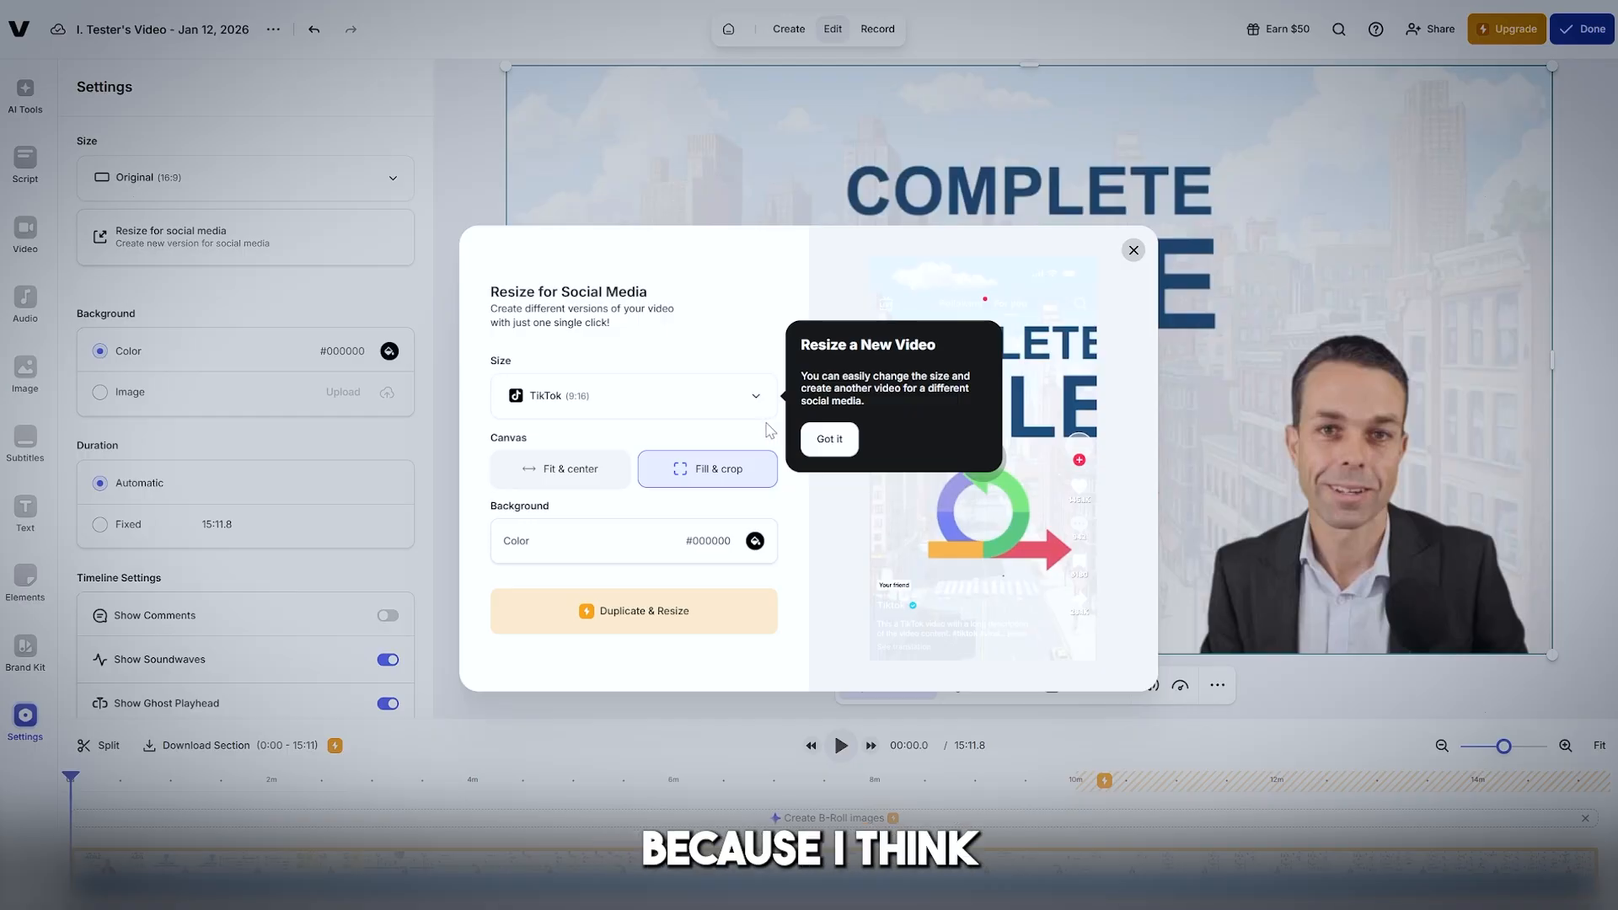
click(852, 446)
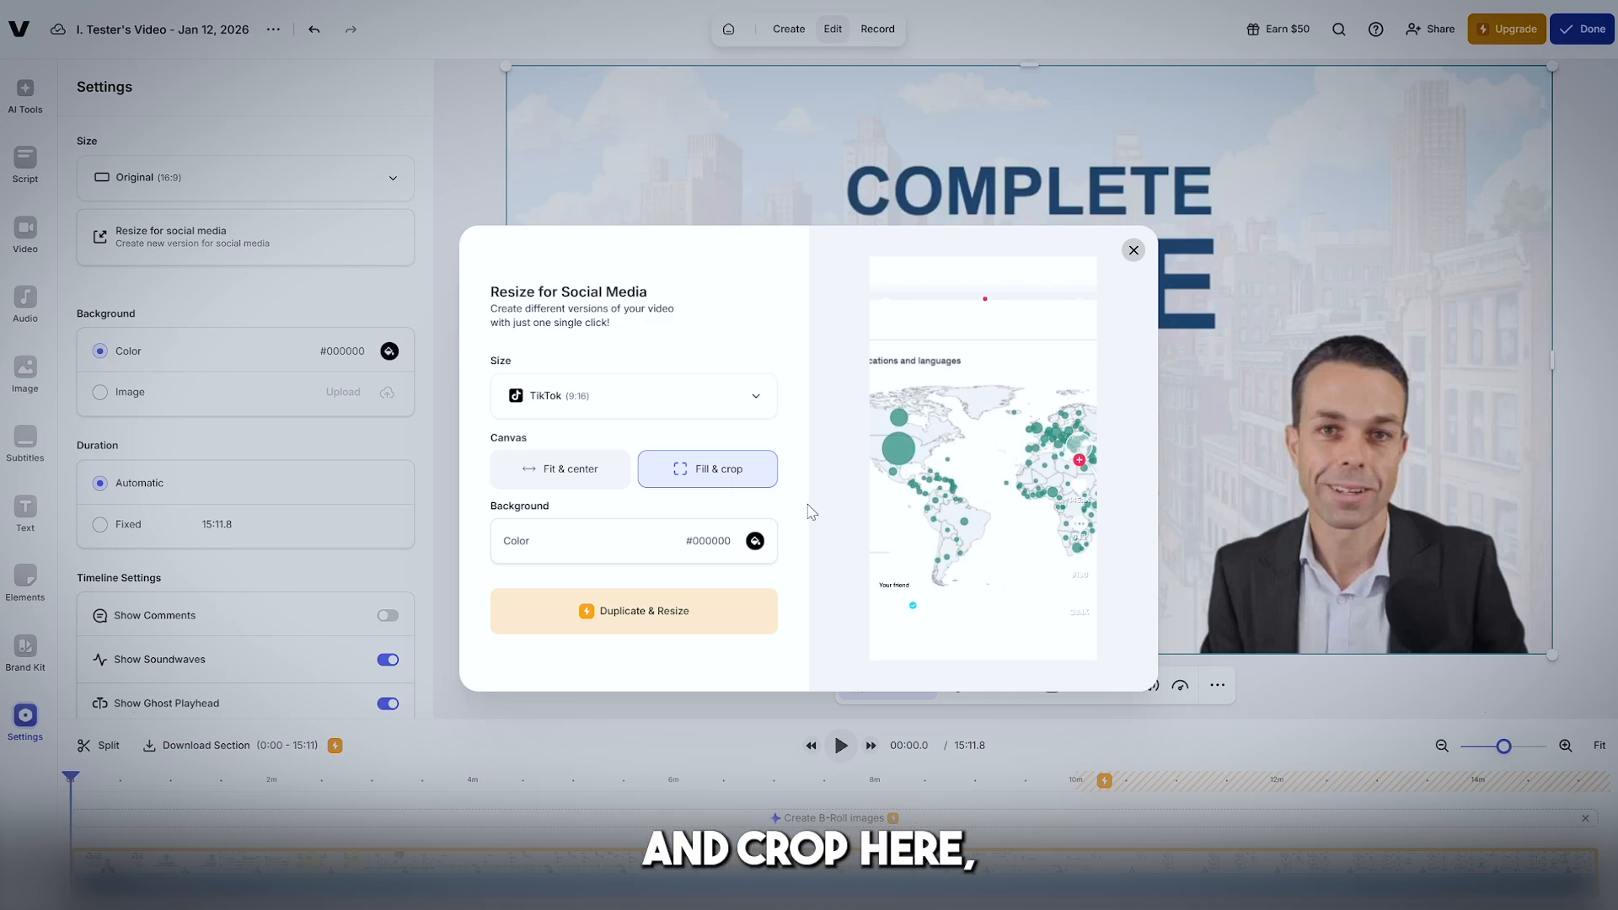
Compare the Fit & center and Fill & crop canvas options in the TikTok preview, ending on Fit & center.
click(560, 468)
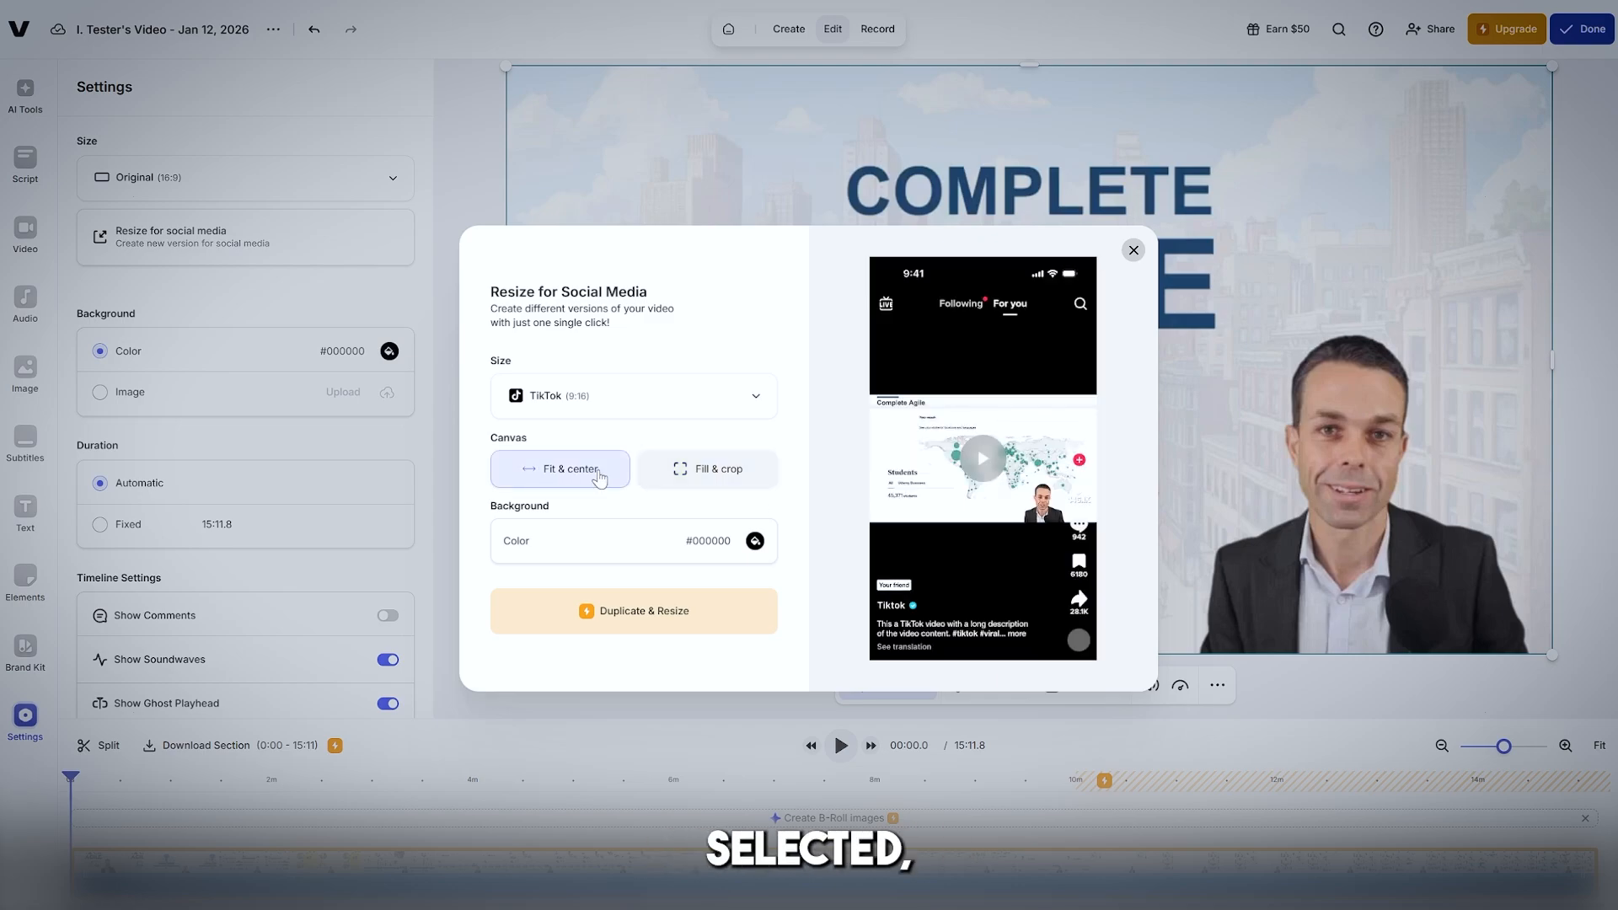
click(707, 469)
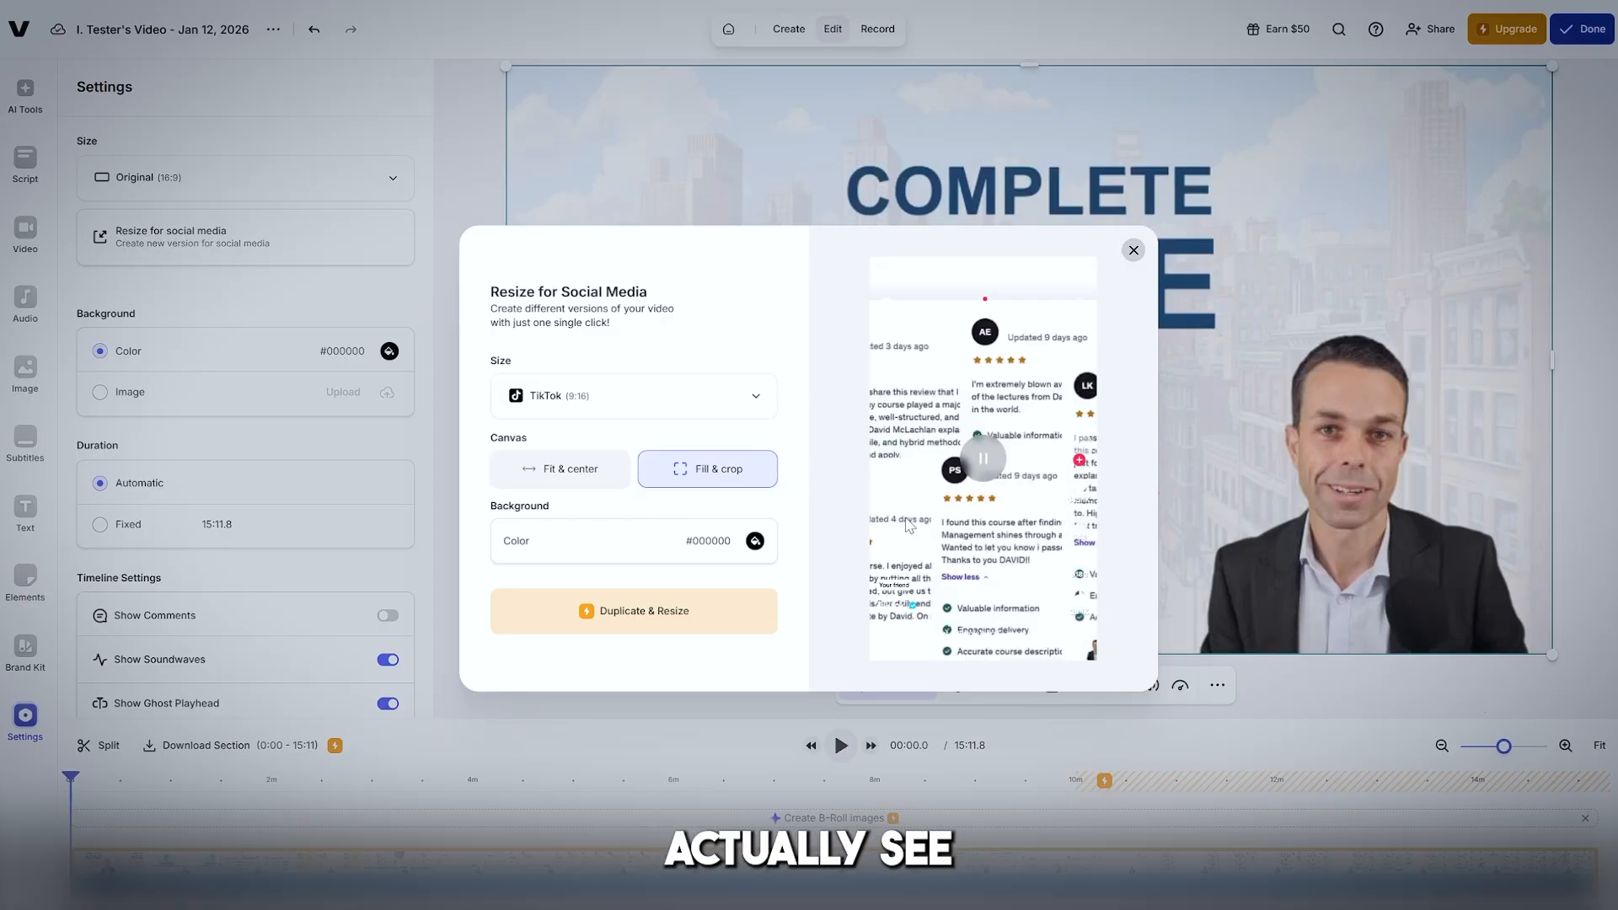
click(542, 475)
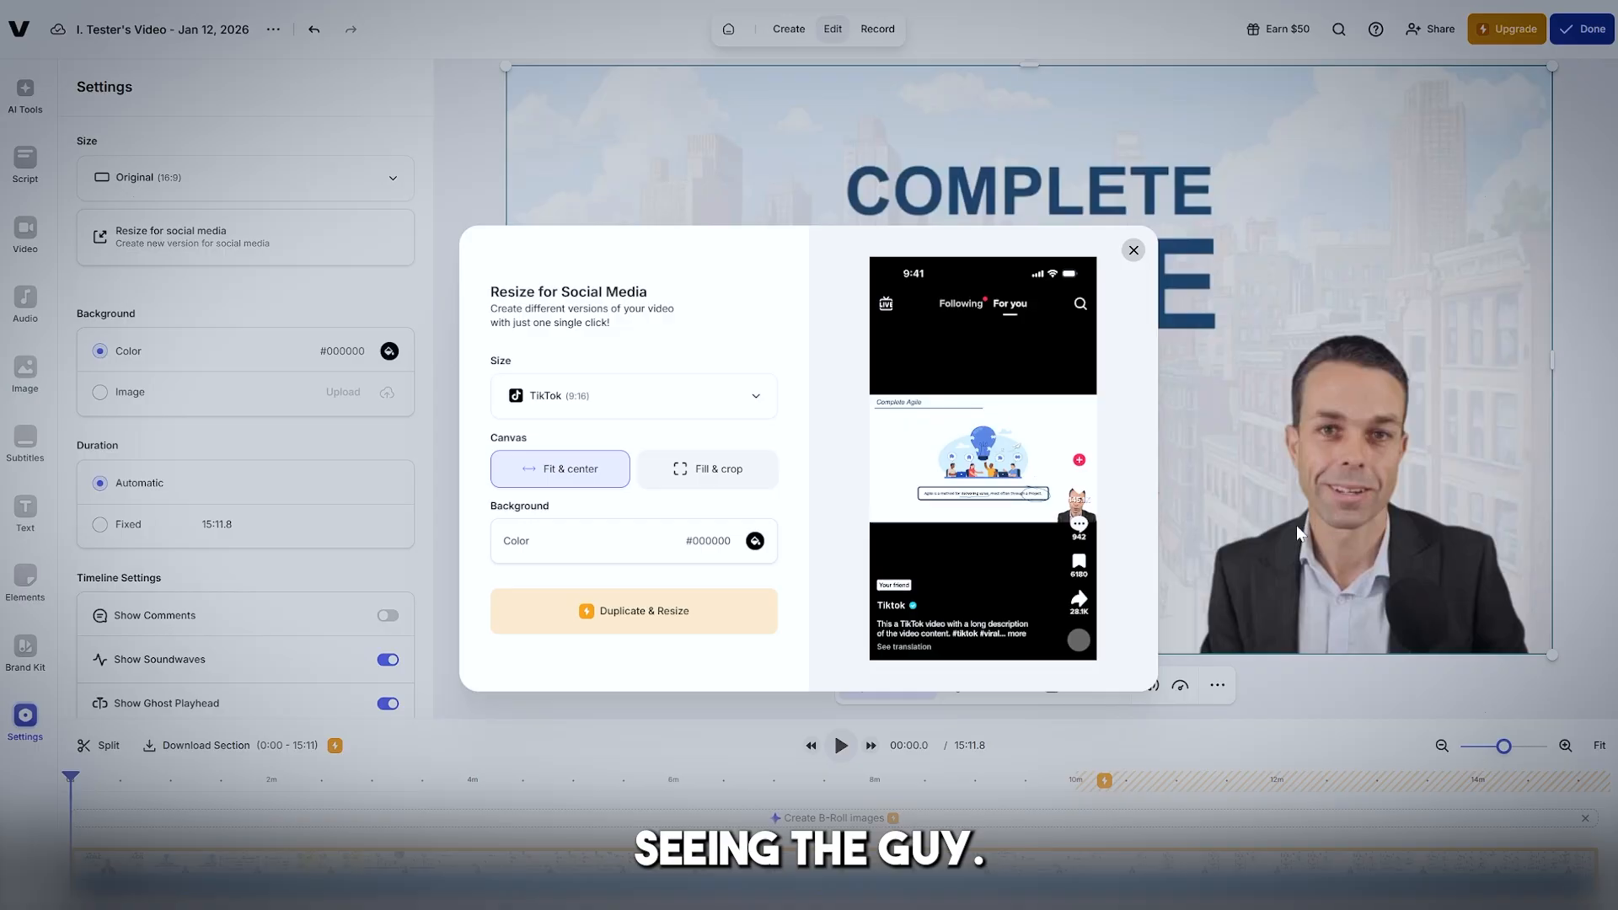
click(708, 469)
click(564, 477)
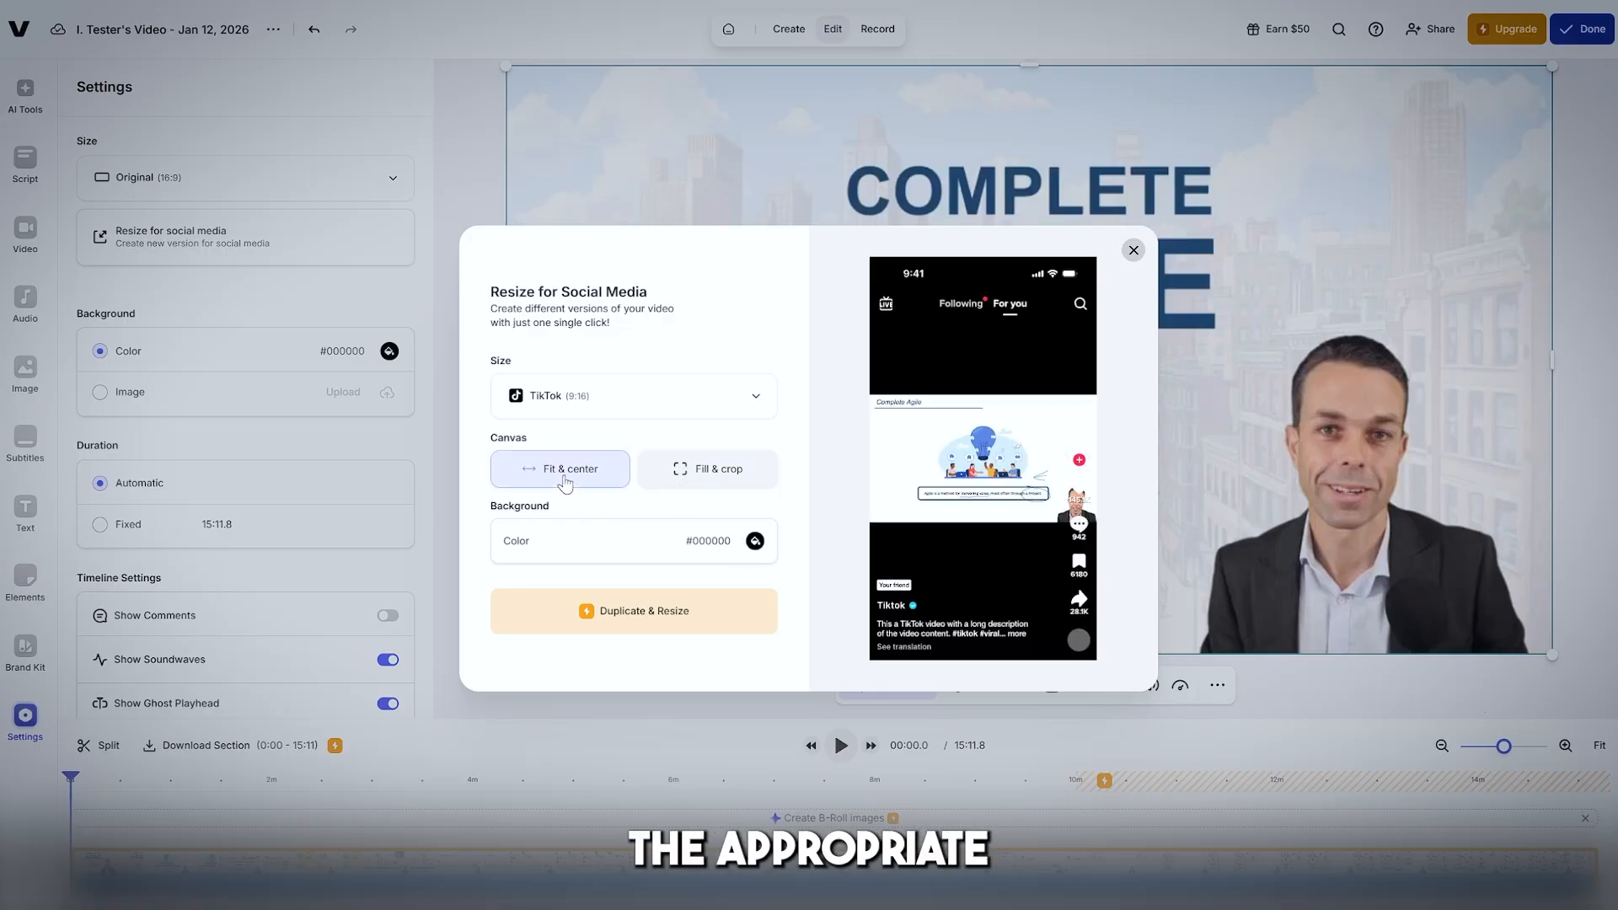
click(743, 479)
click(561, 468)
click(704, 479)
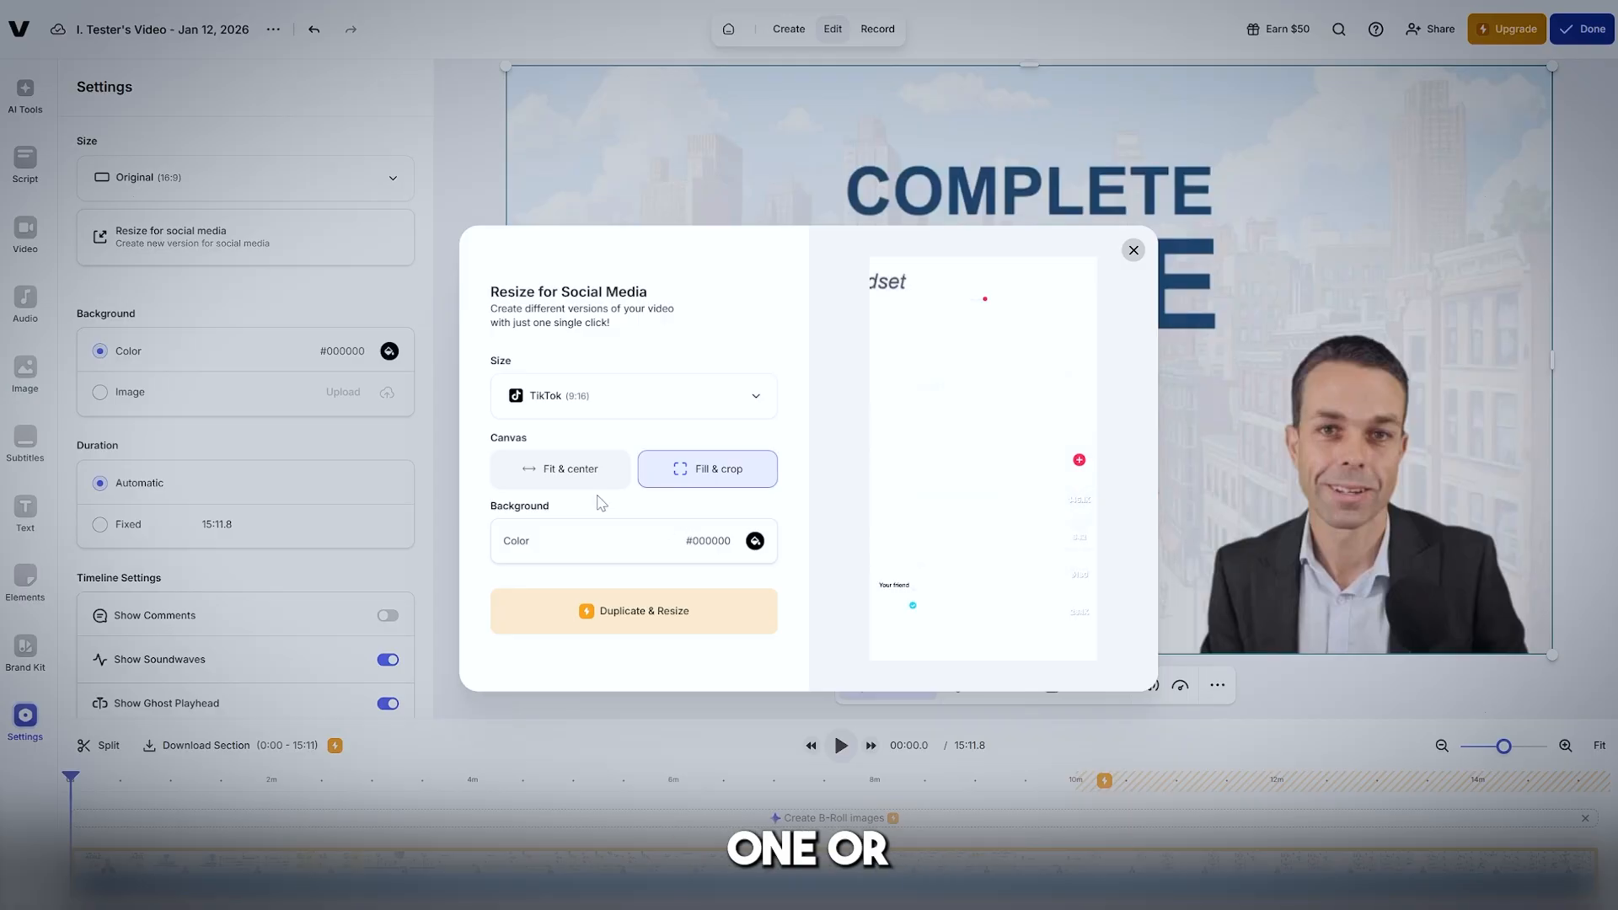
click(559, 470)
click(687, 470)
click(556, 474)
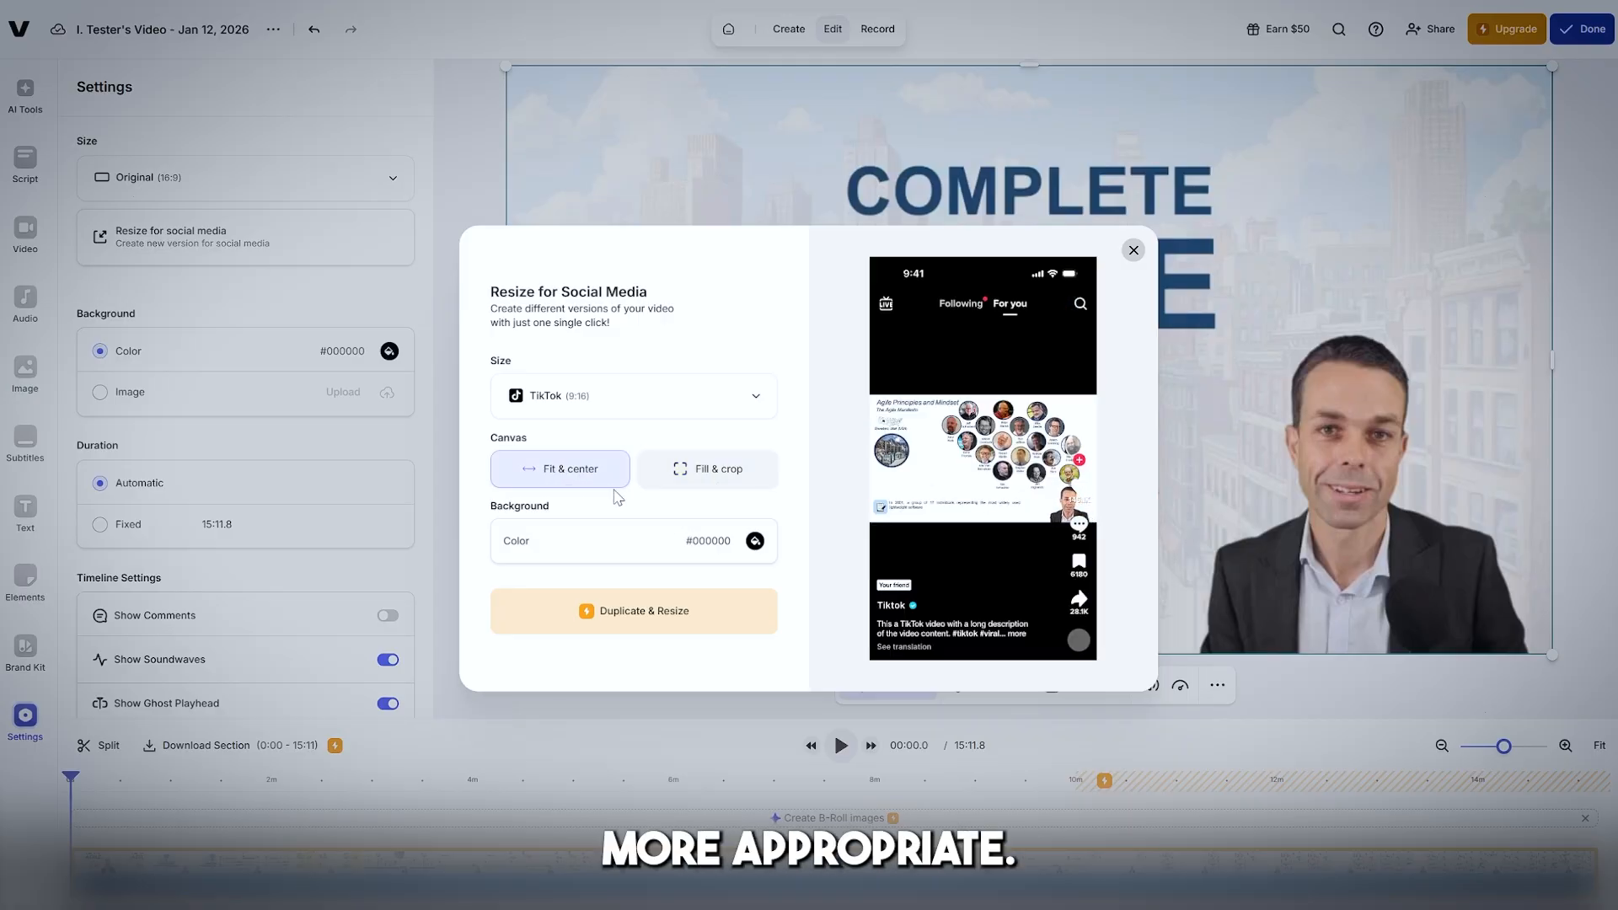
Try different background colours, such as dark red #8f3b3b, behind the centred TikTok video.
click(756, 542)
drag(552, 471, 489, 456)
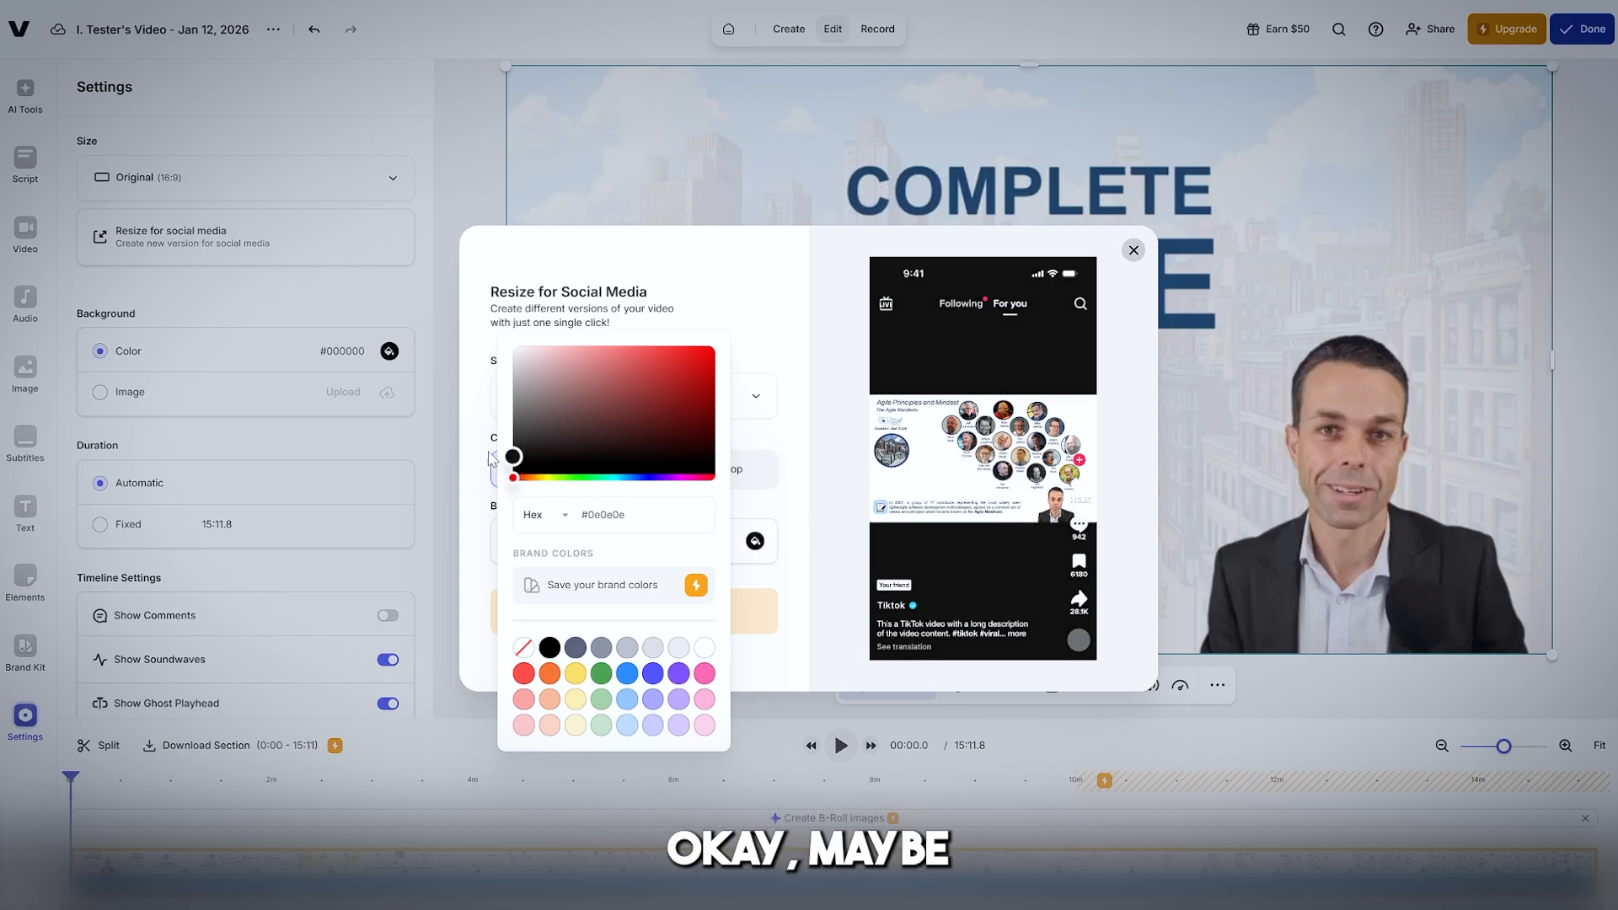
drag(455, 376, 519, 358)
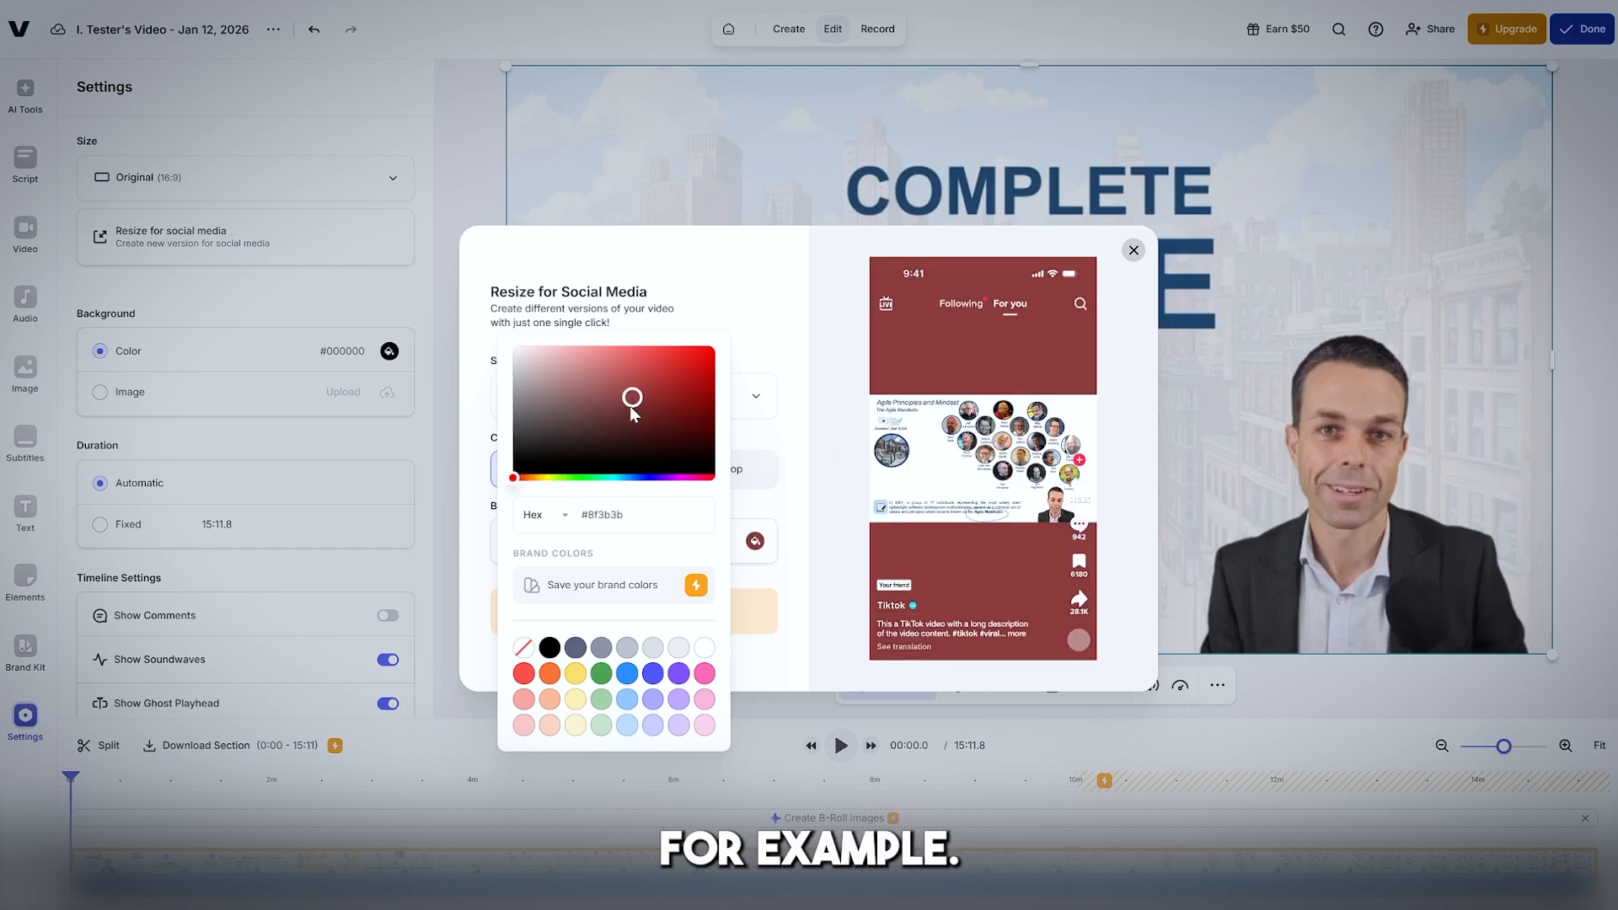
drag(635, 404, 455, 480)
click(480, 556)
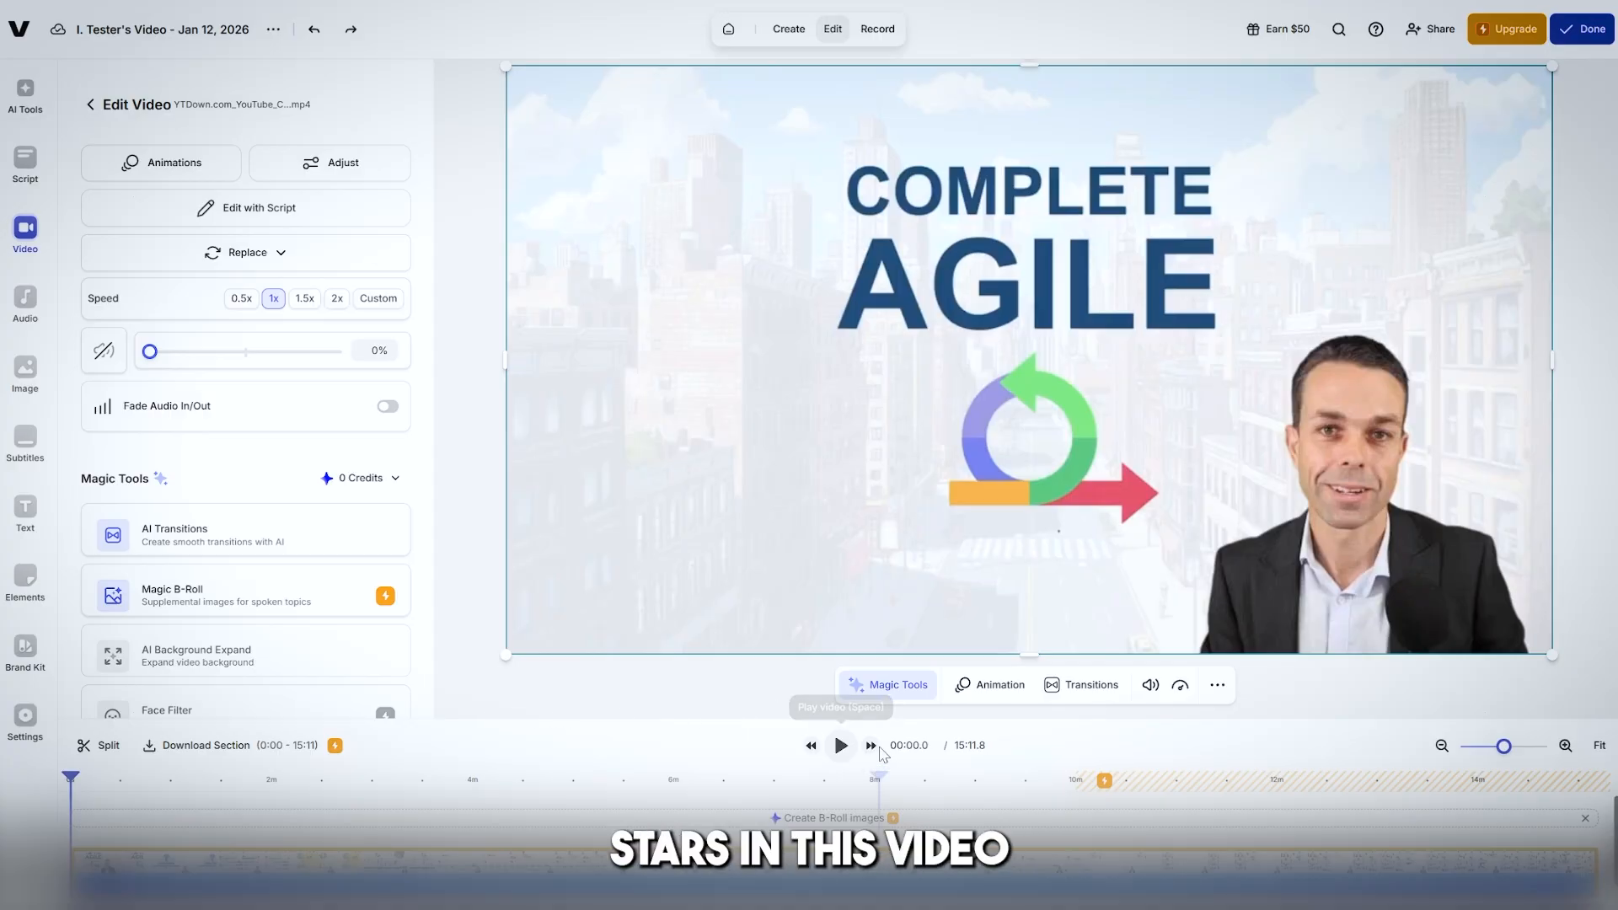
Play and scrub through the opening of the Complete Agile clip, and park the playhead at 00:48.1.
click(841, 745)
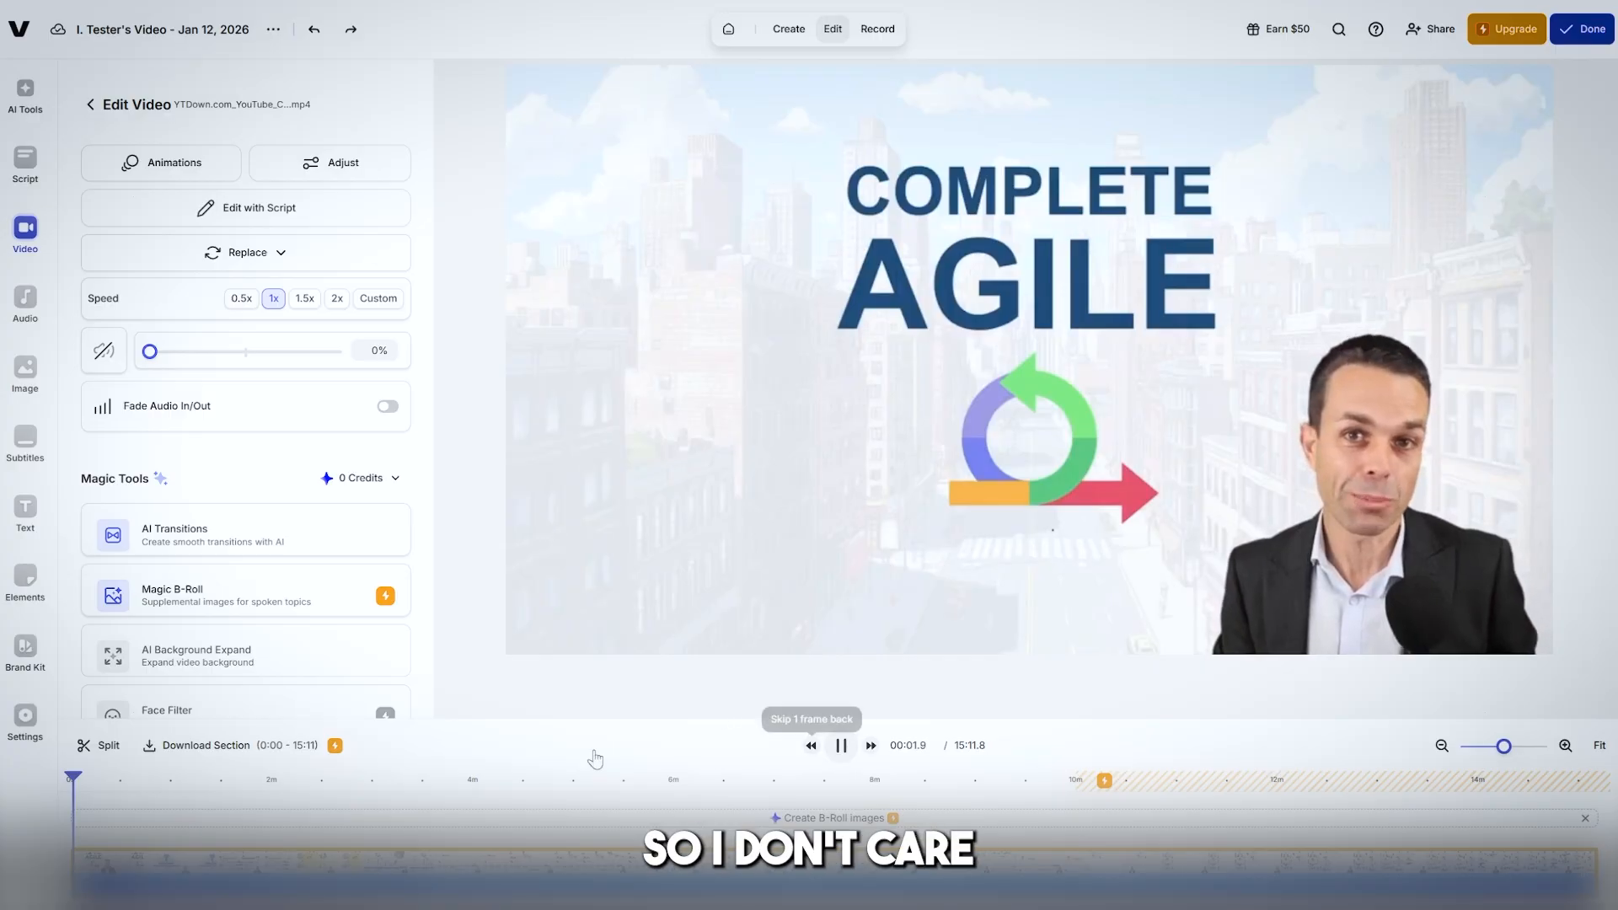
click(72, 771)
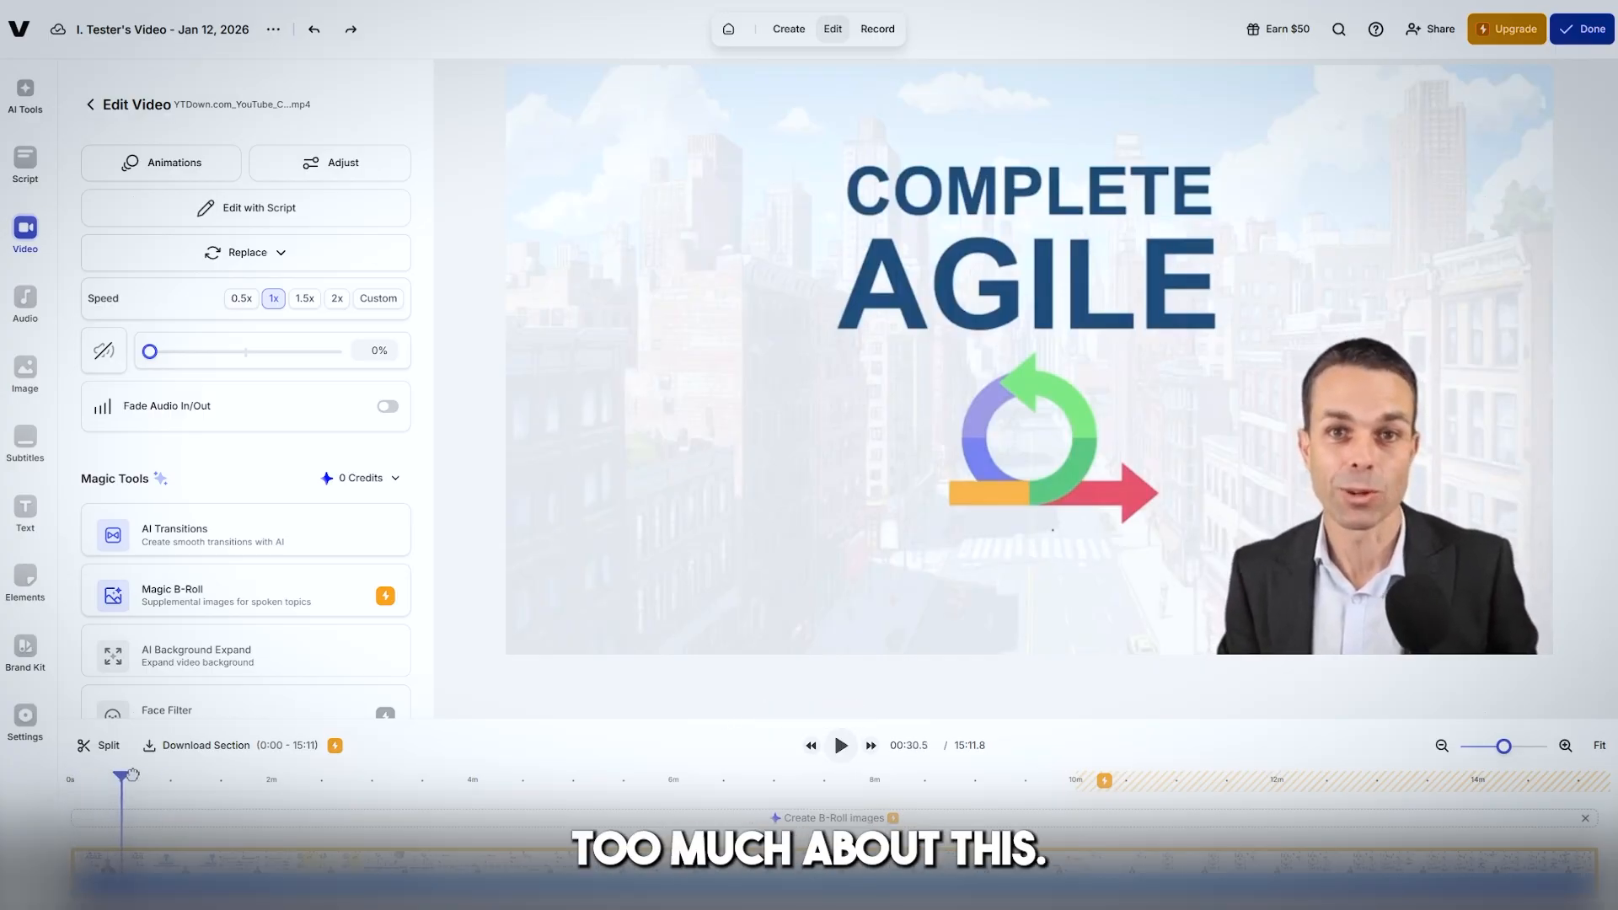
drag(132, 774, 263, 777)
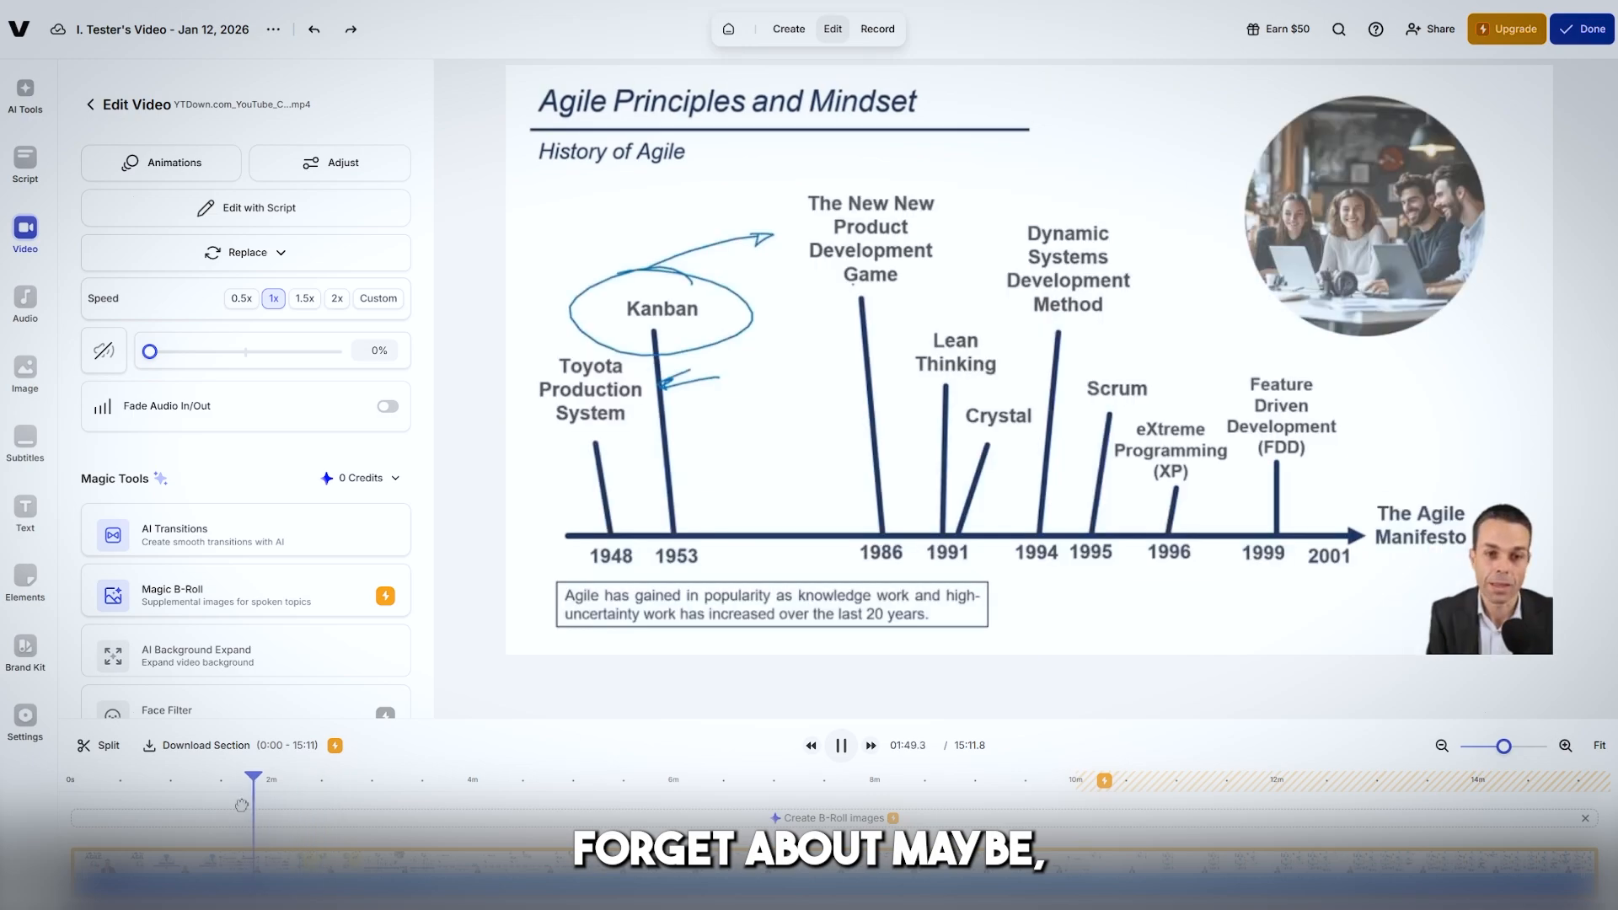
click(159, 776)
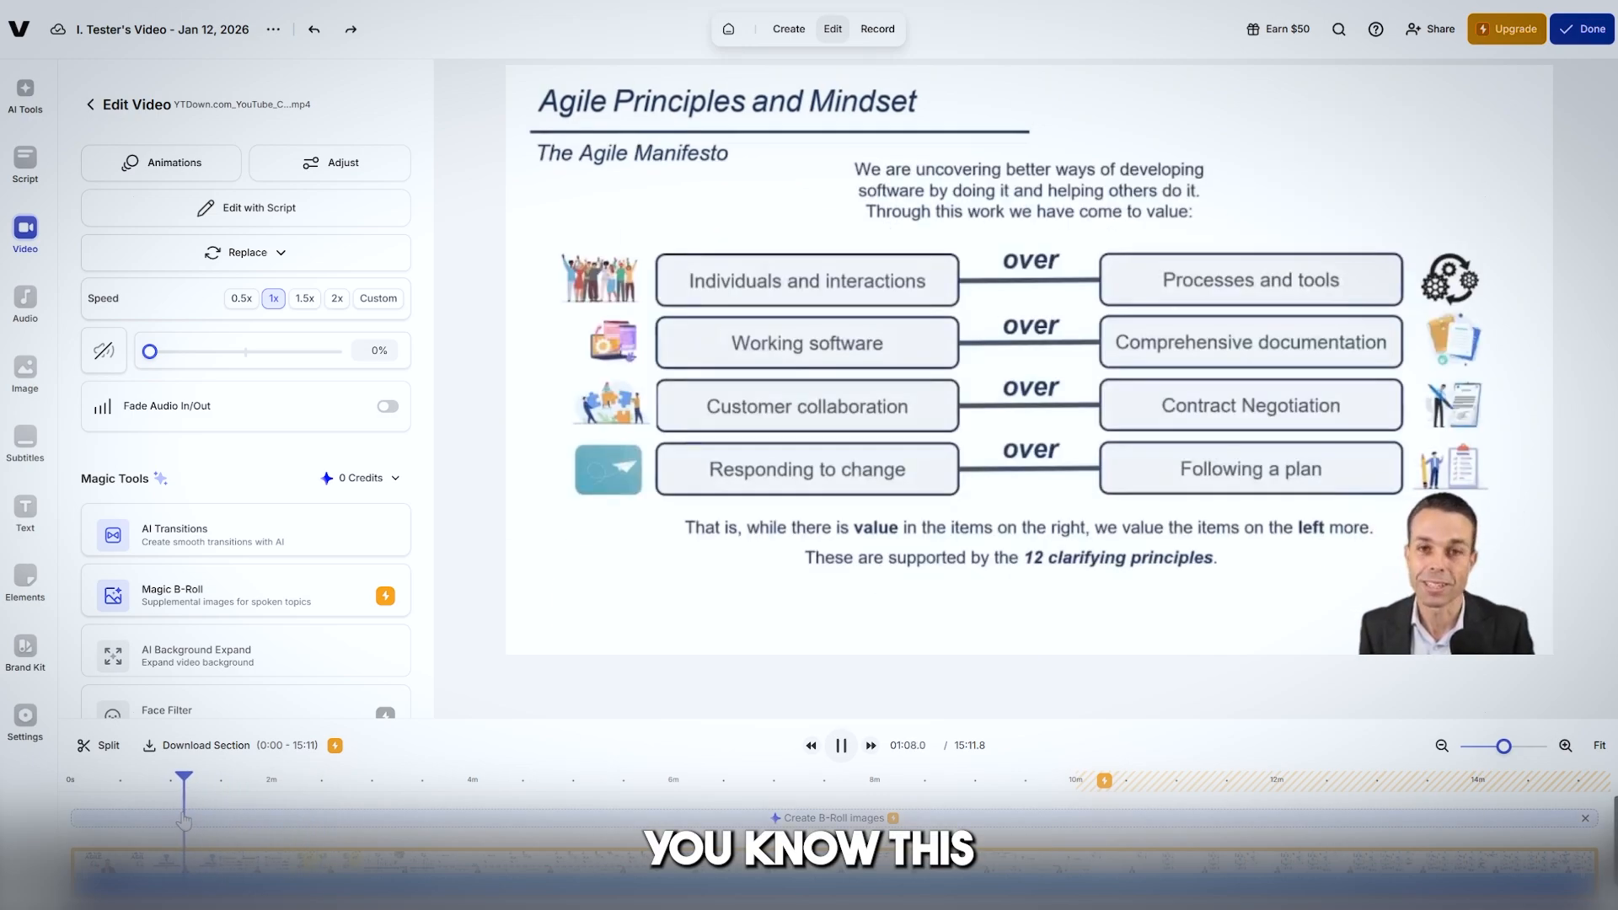
drag(159, 776, 133, 776)
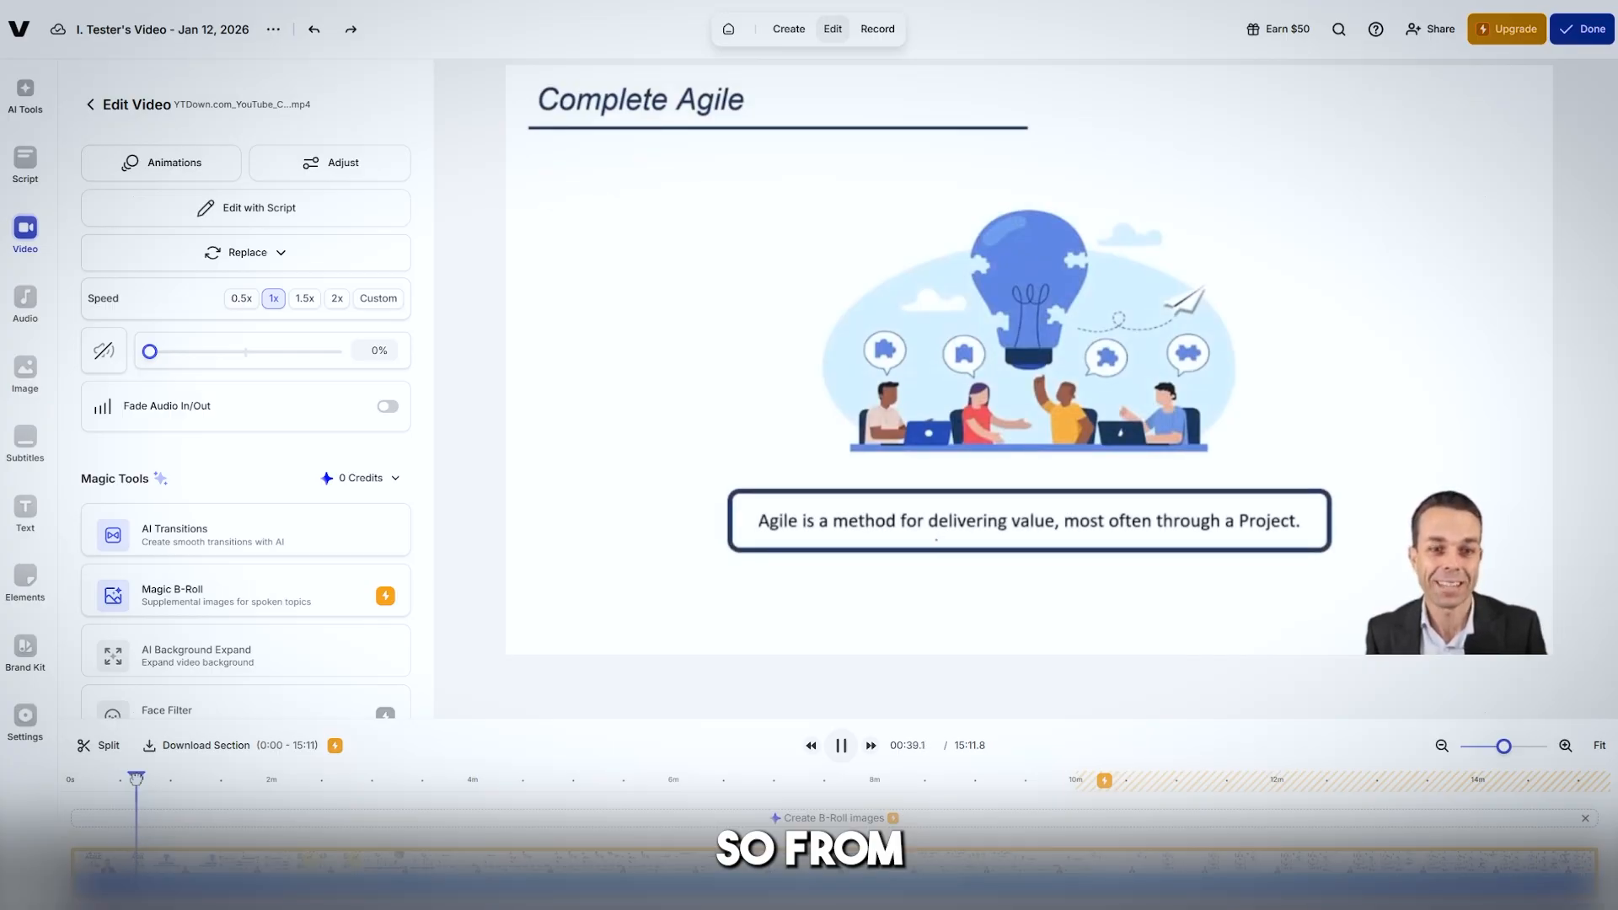
click(157, 776)
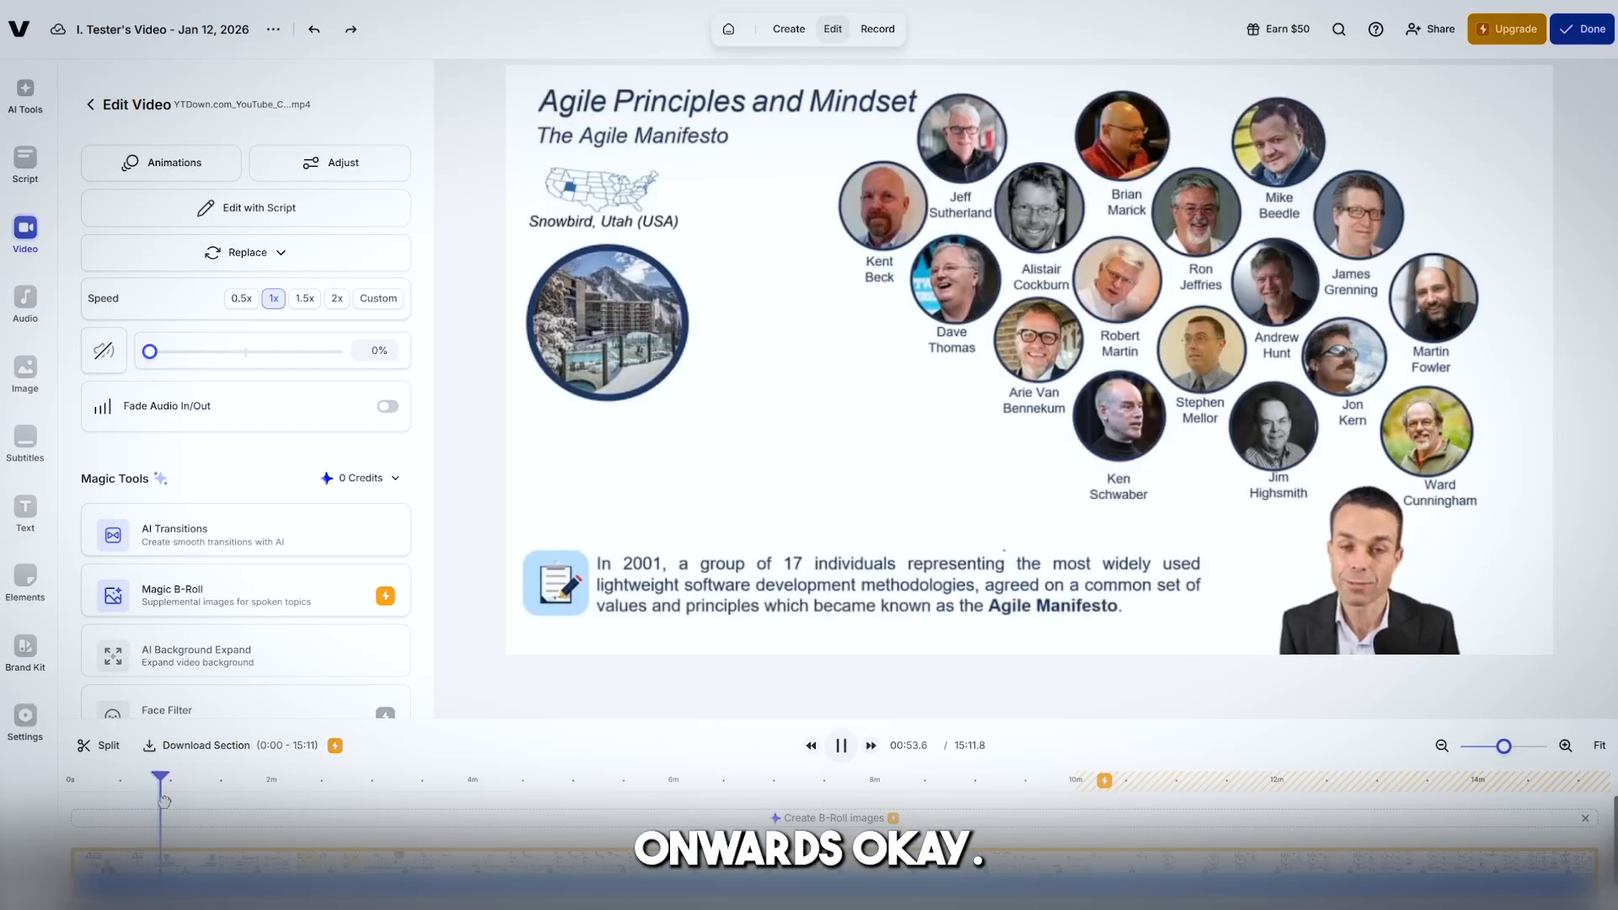
key(space)
drag(162, 776, 151, 773)
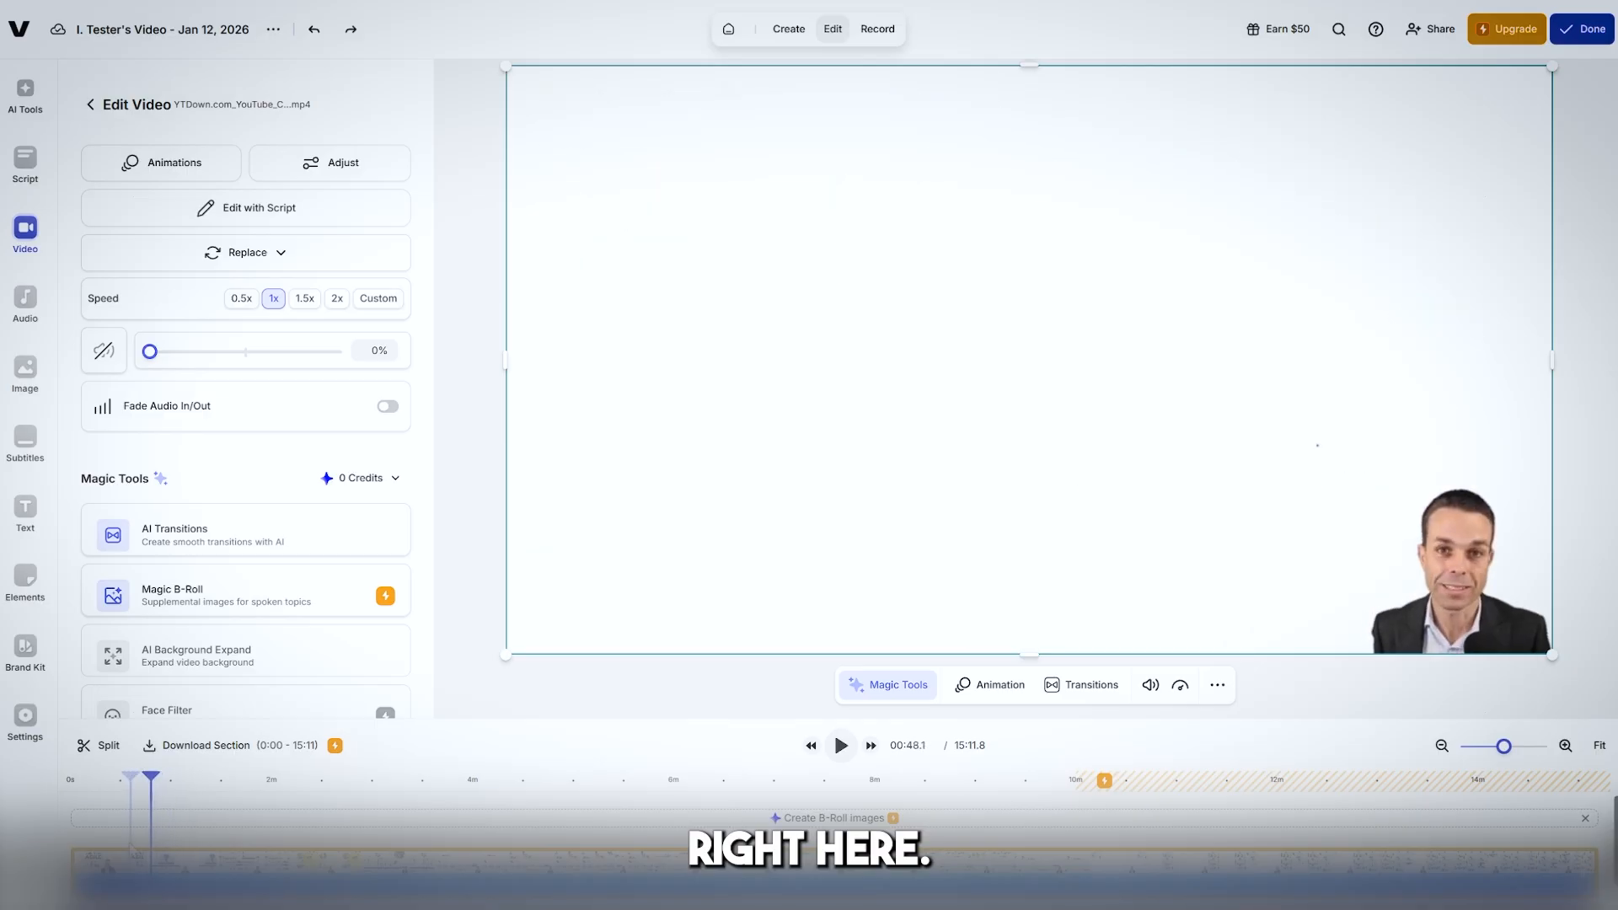
Split the Complete Agile clip at the playhead and delete the section before the cut.
click(98, 745)
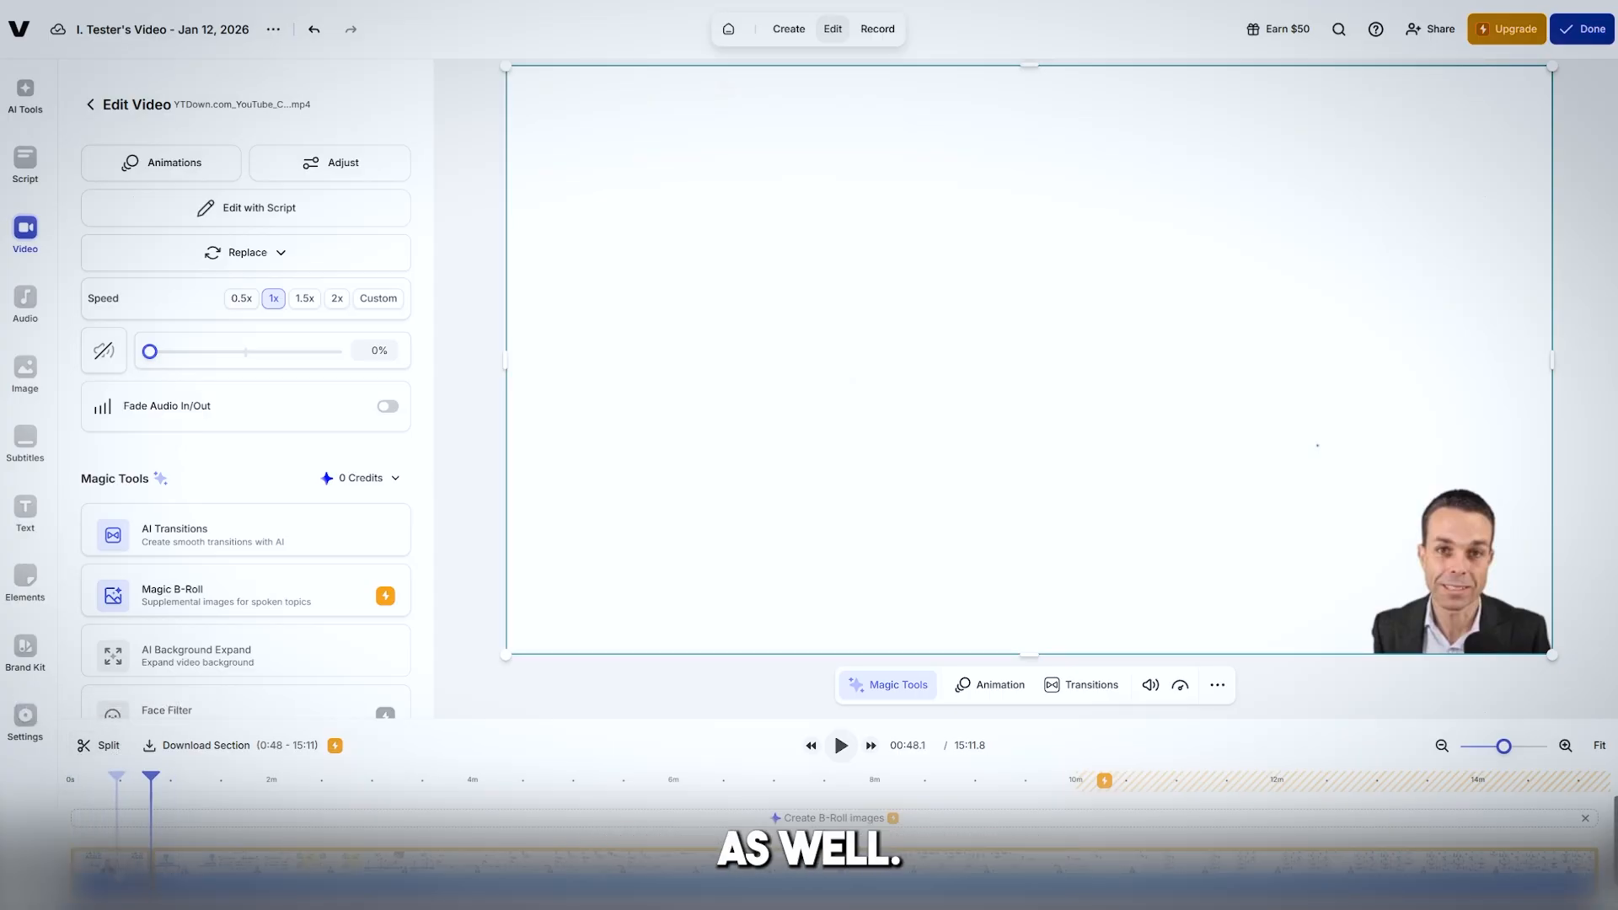
click(117, 870)
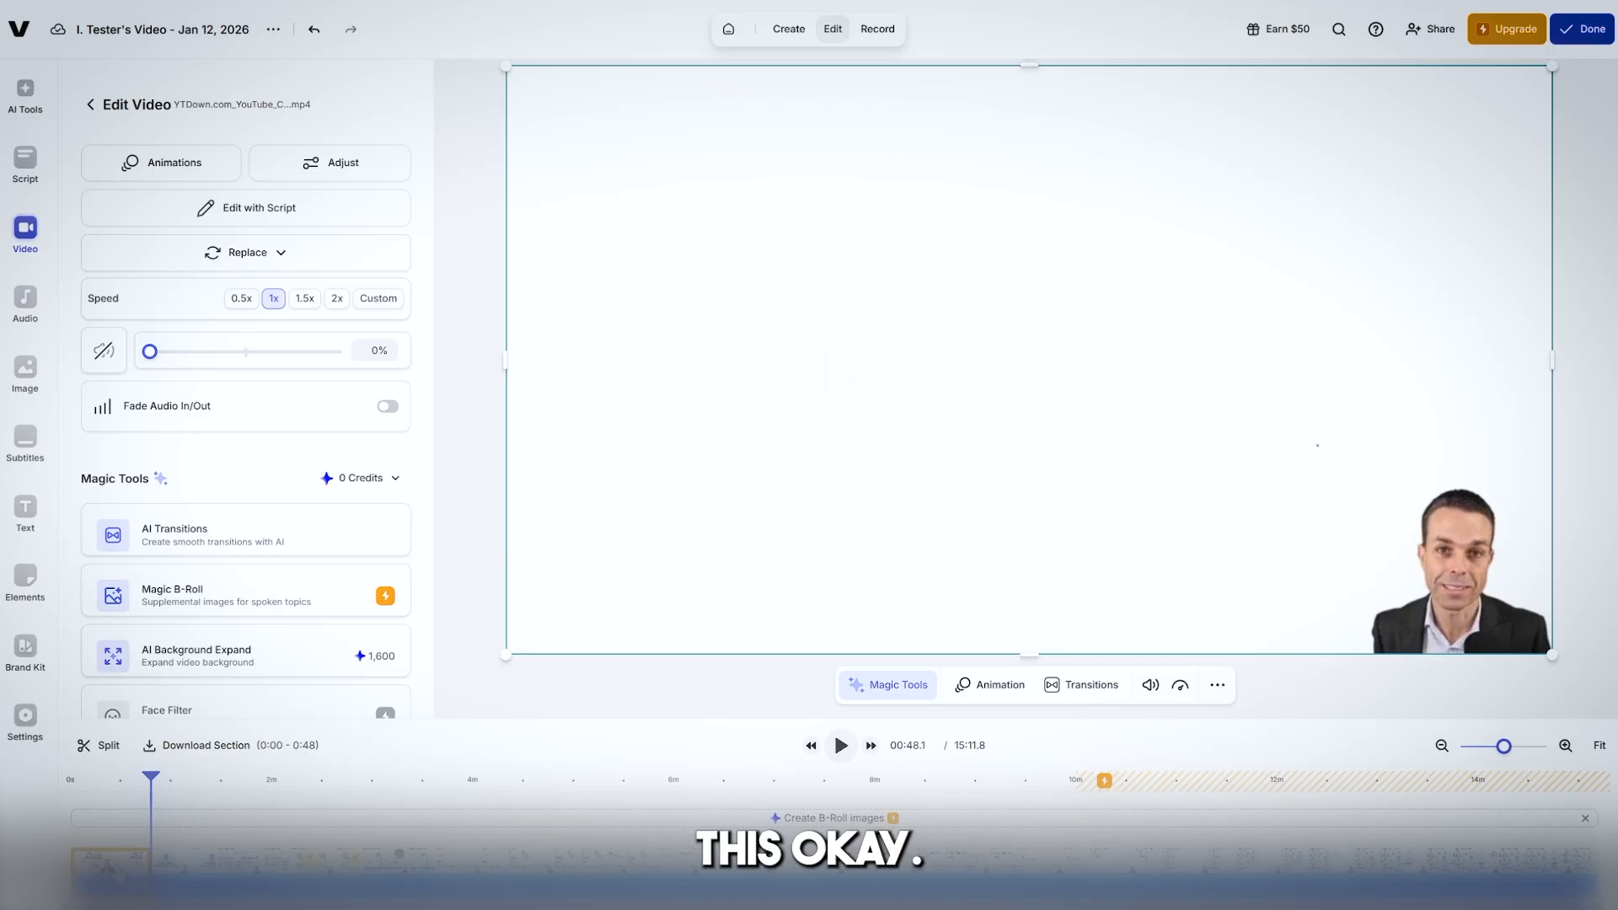
key(Delete)
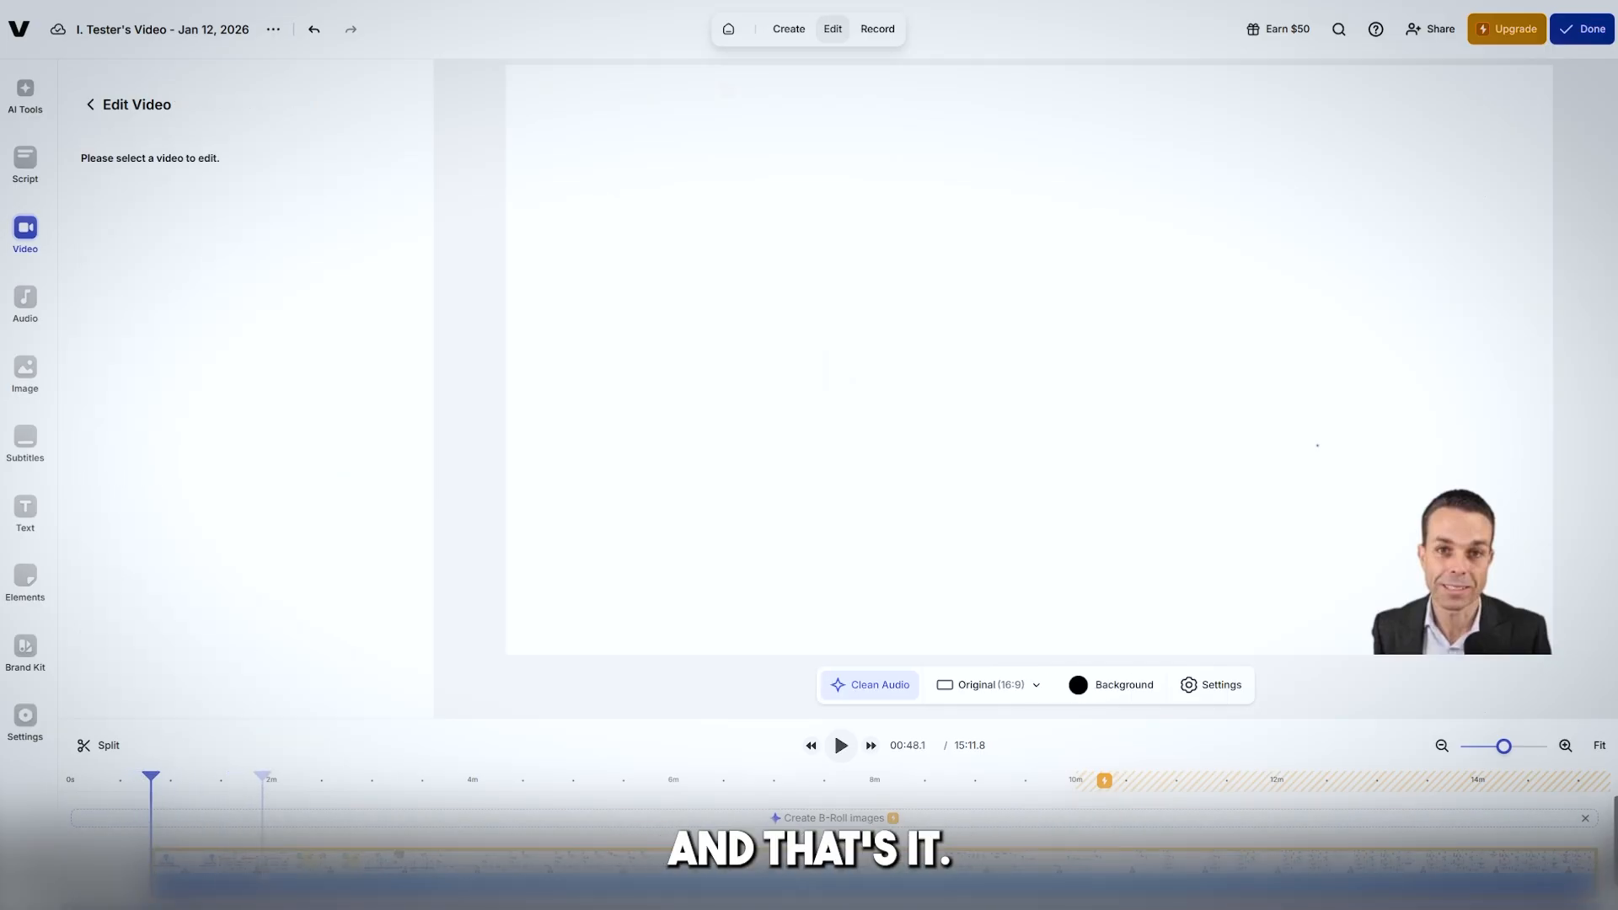
Move the remaining clip to the start of the timeline and play it from the beginning.
drag(319, 882, 246, 883)
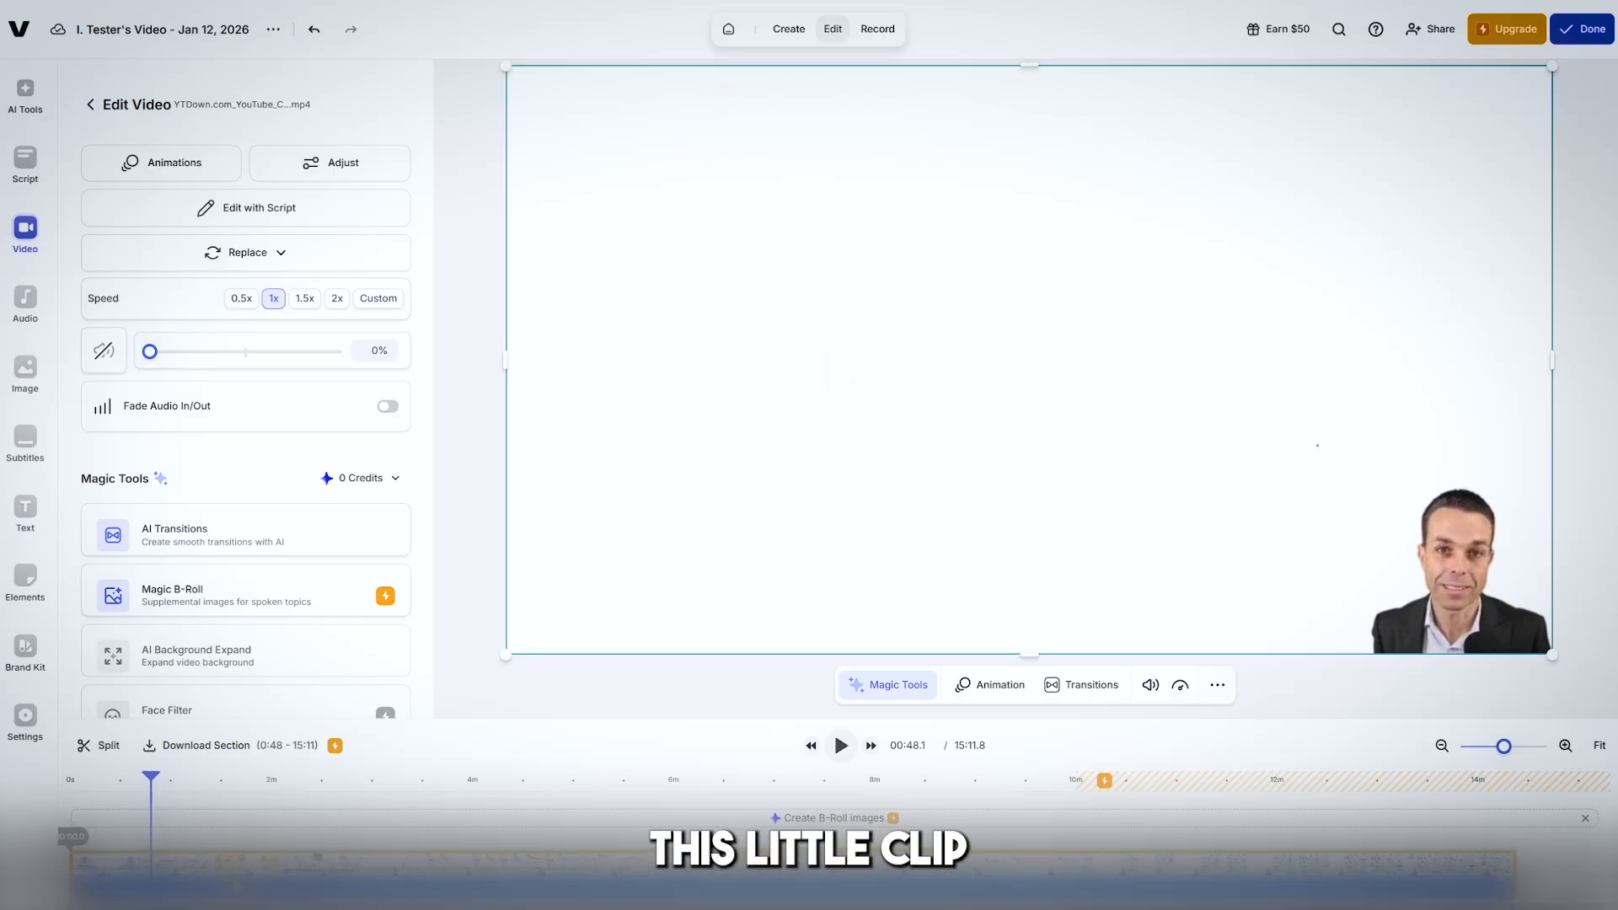
drag(52, 773, 23, 781)
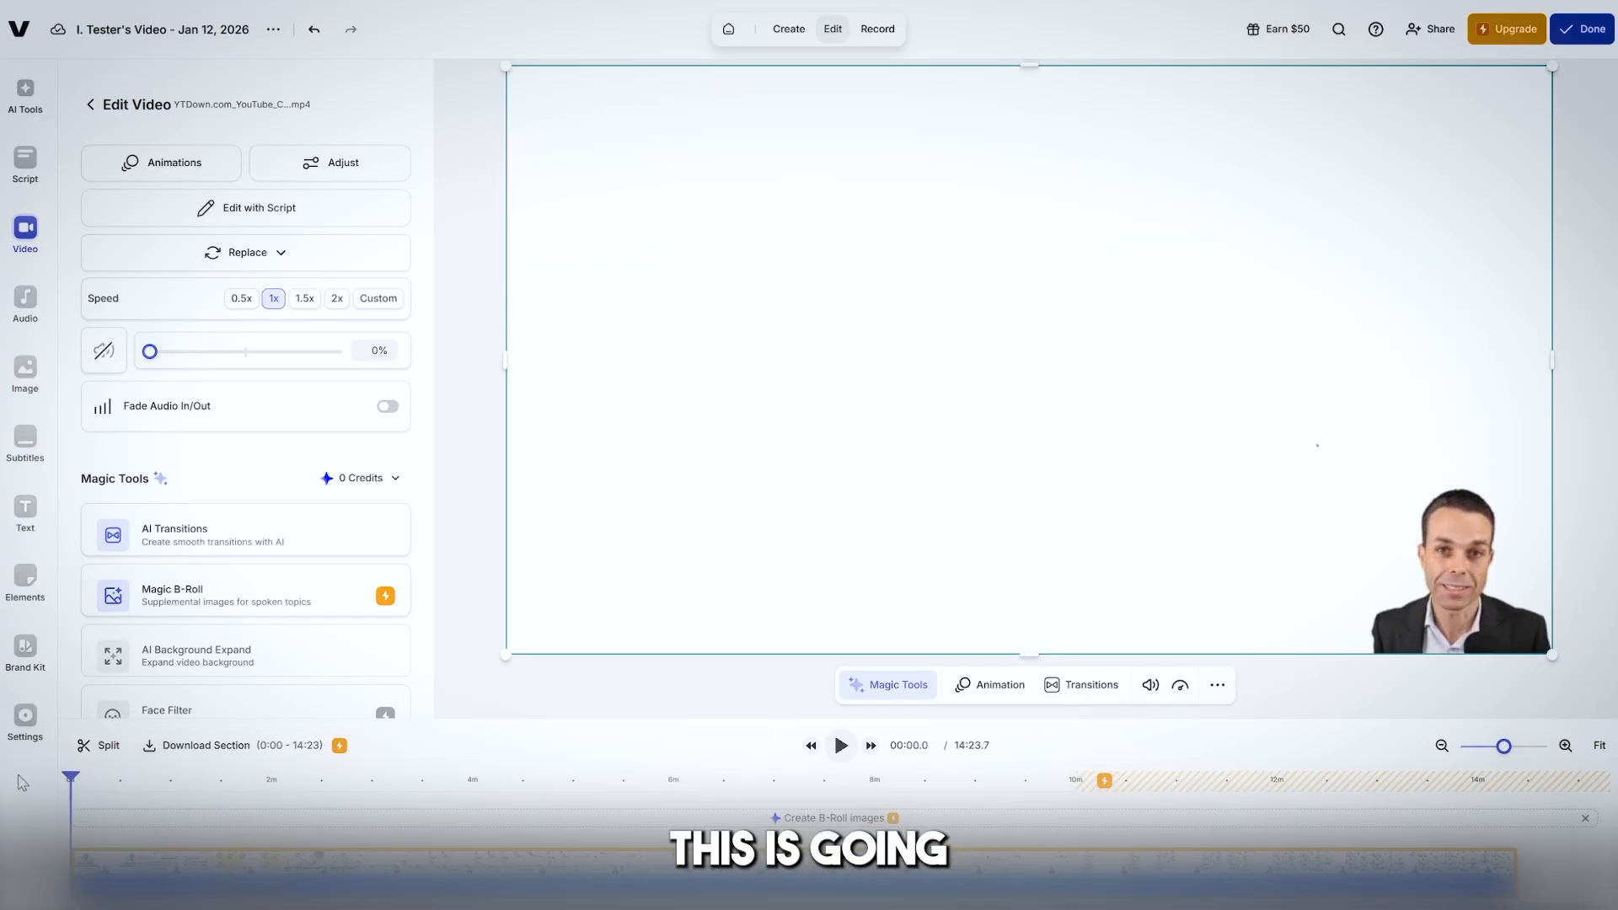
key(space)
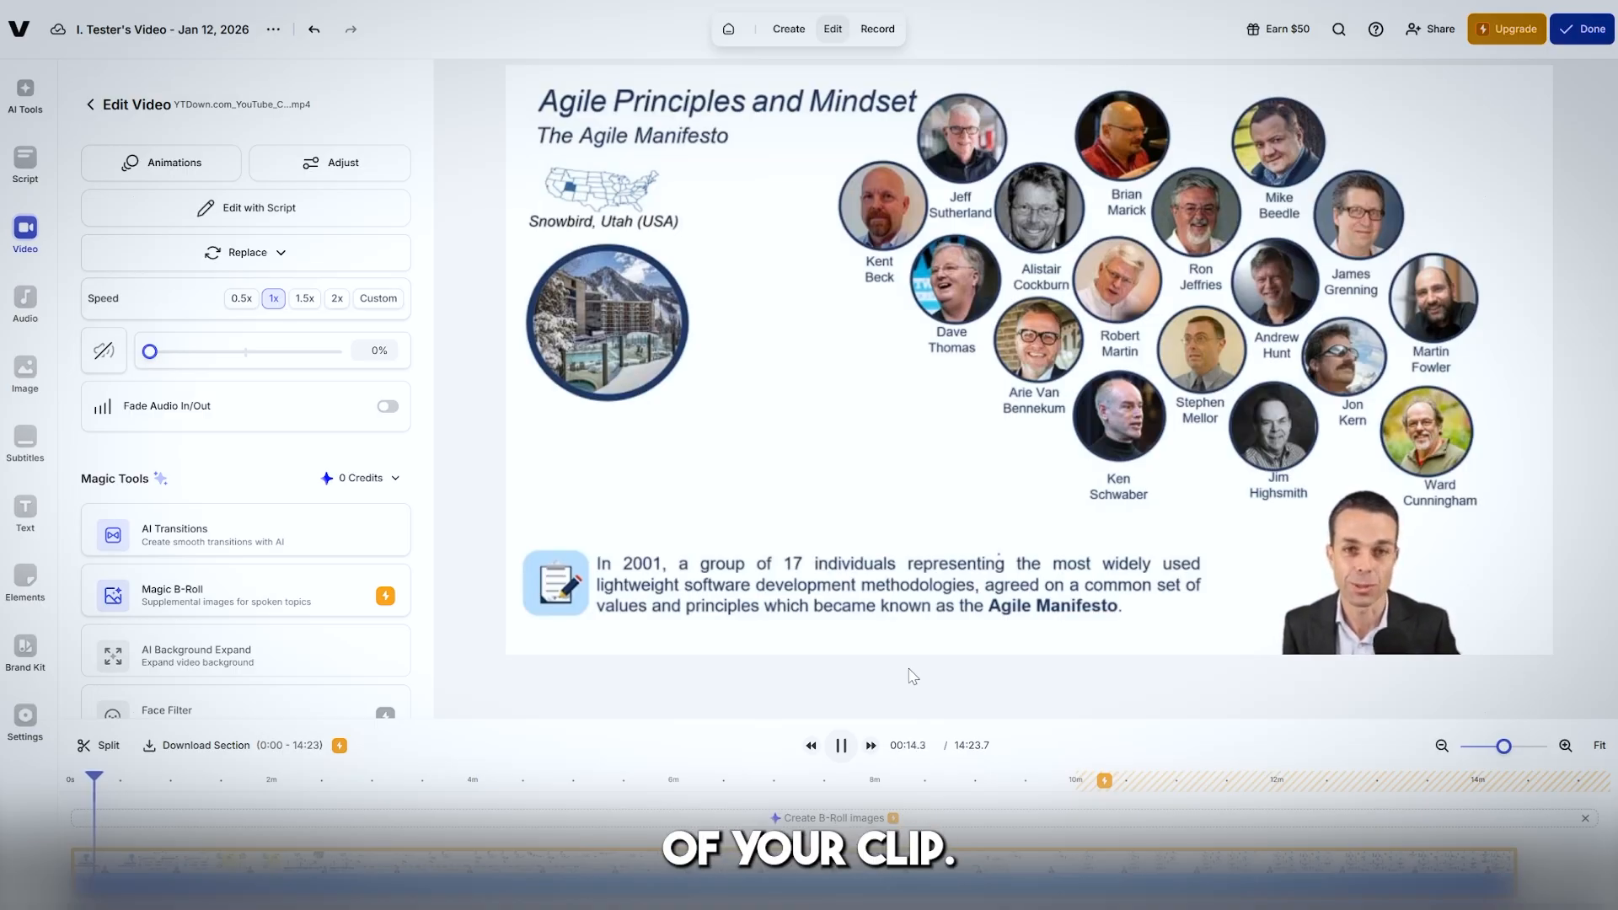
Review the closing section of the trimmed clip from about 14:09, then stop playback.
click(110, 783)
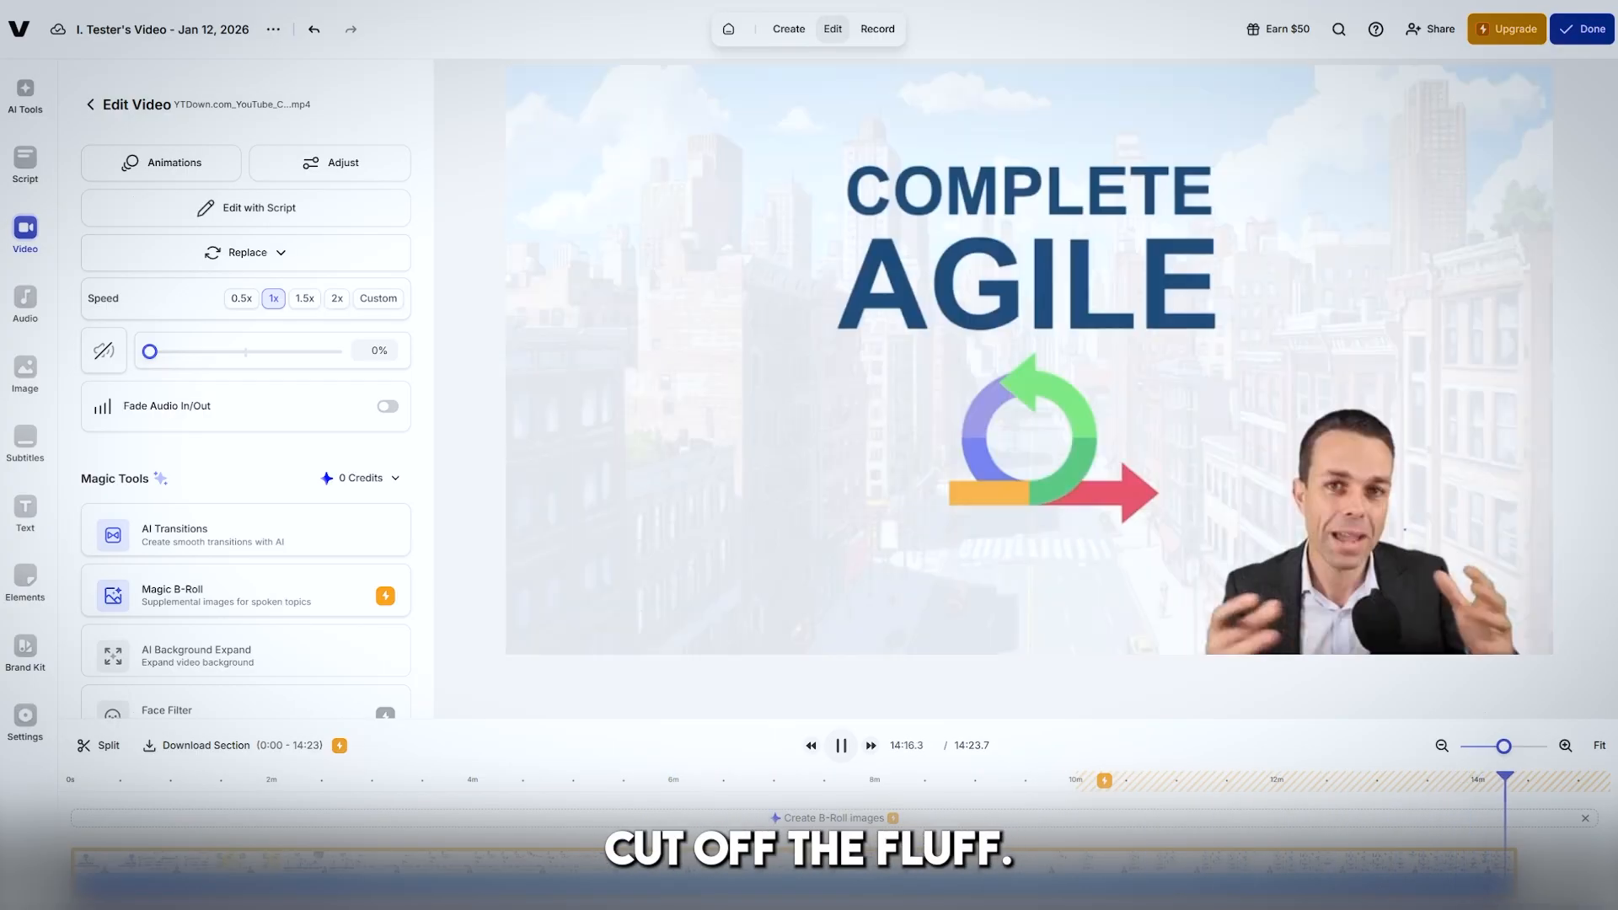
click(1483, 779)
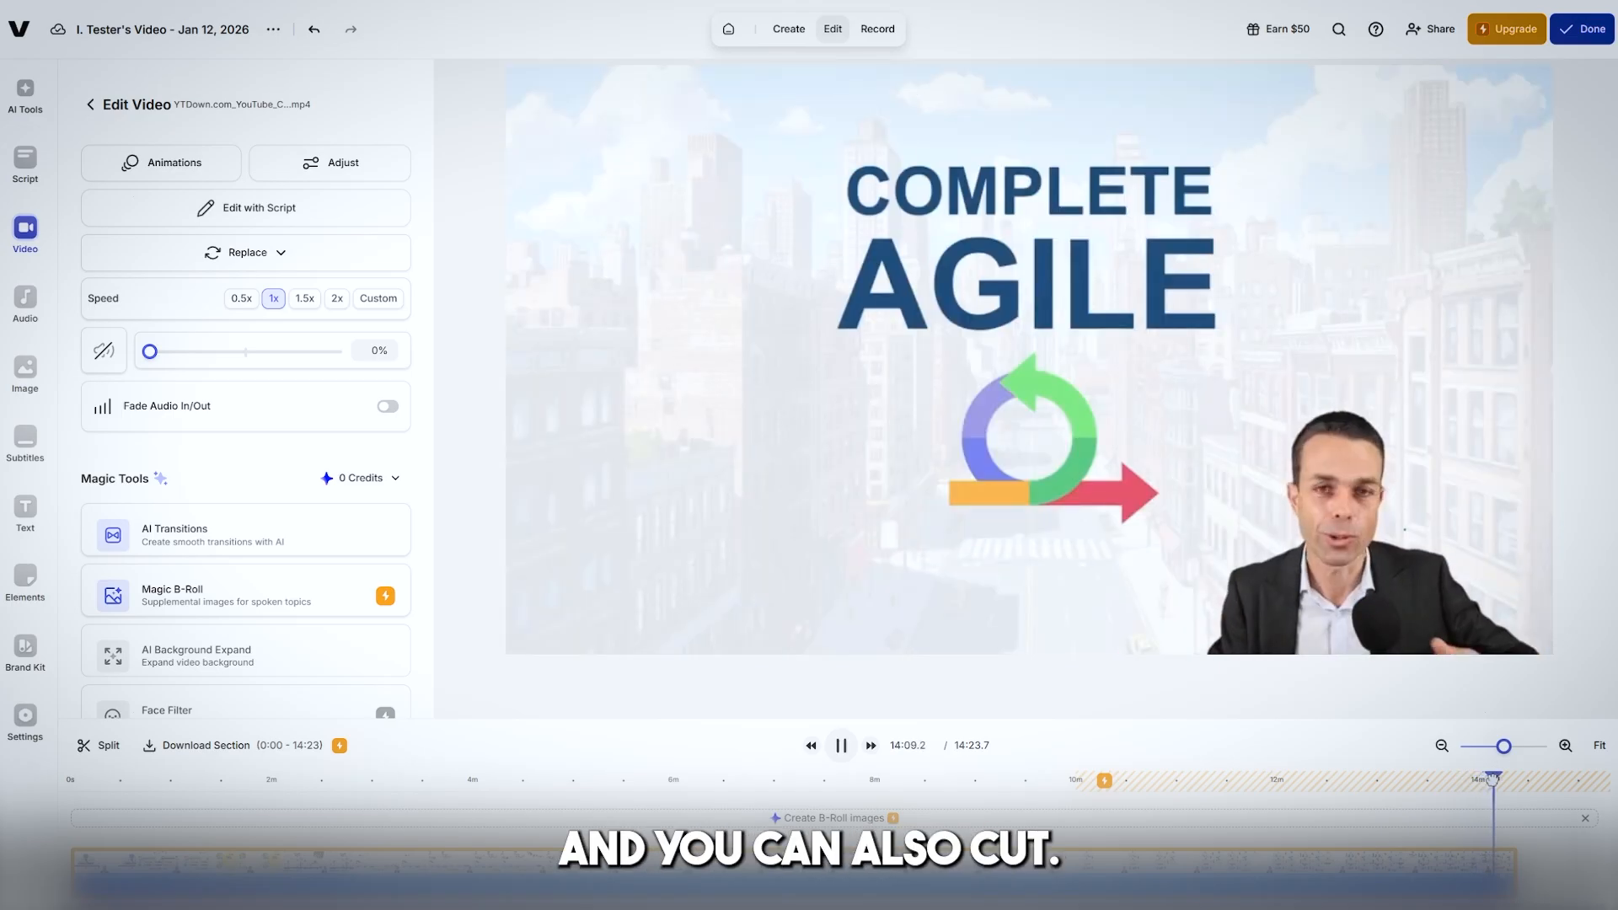
click(842, 747)
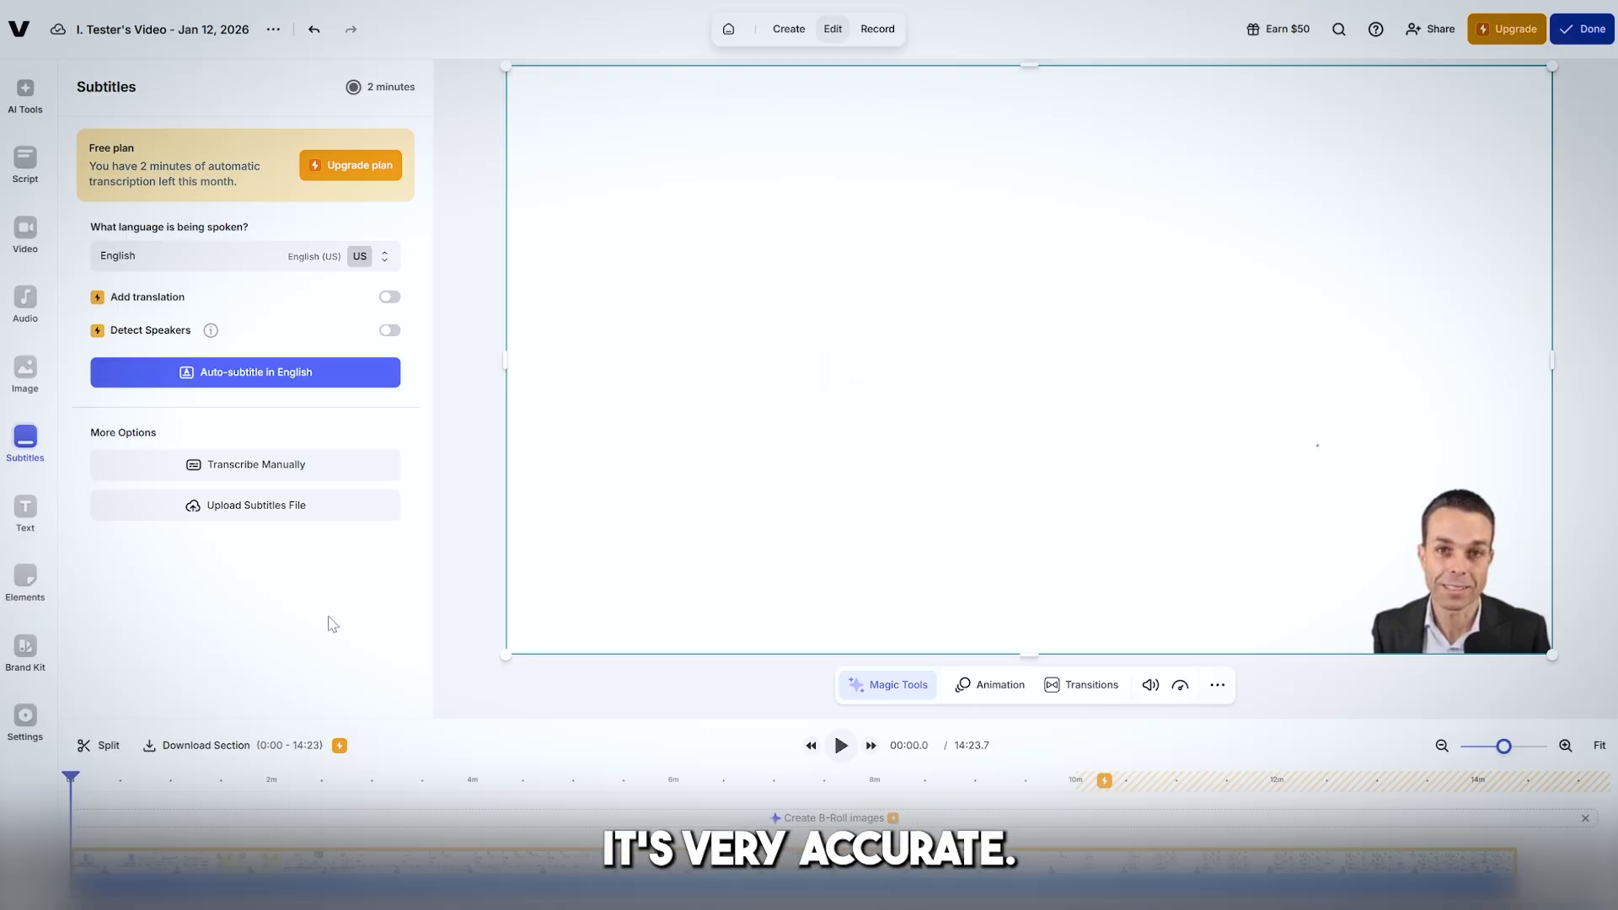
Generate automatic subtitles for the clip, keeping English (US) as the spoken language.
click(25, 370)
click(26, 446)
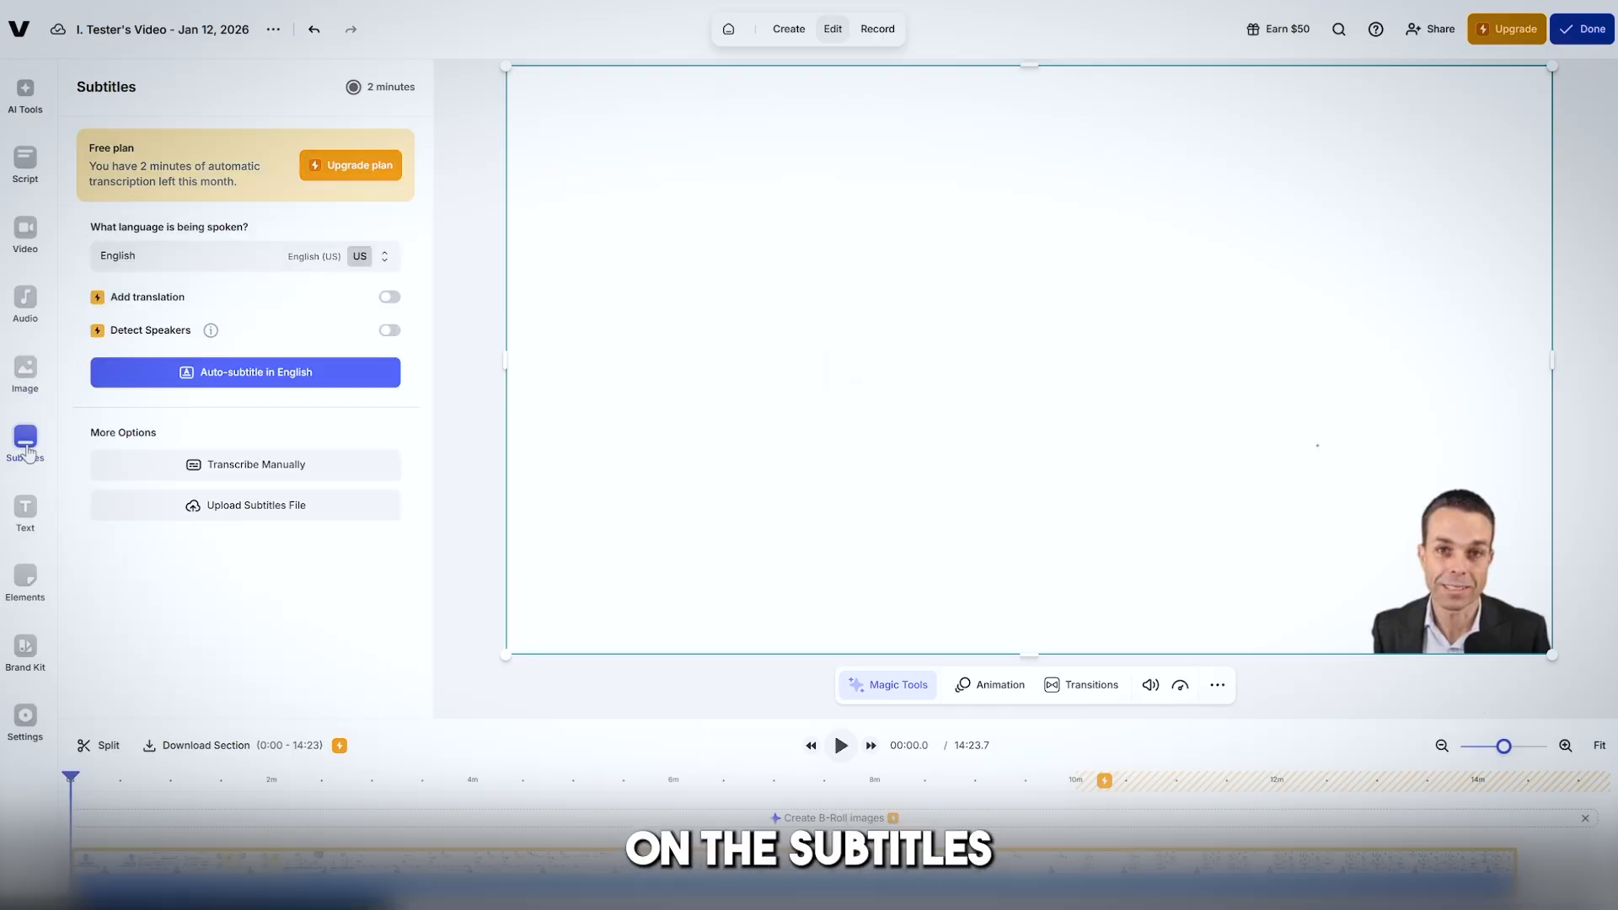
click(240, 254)
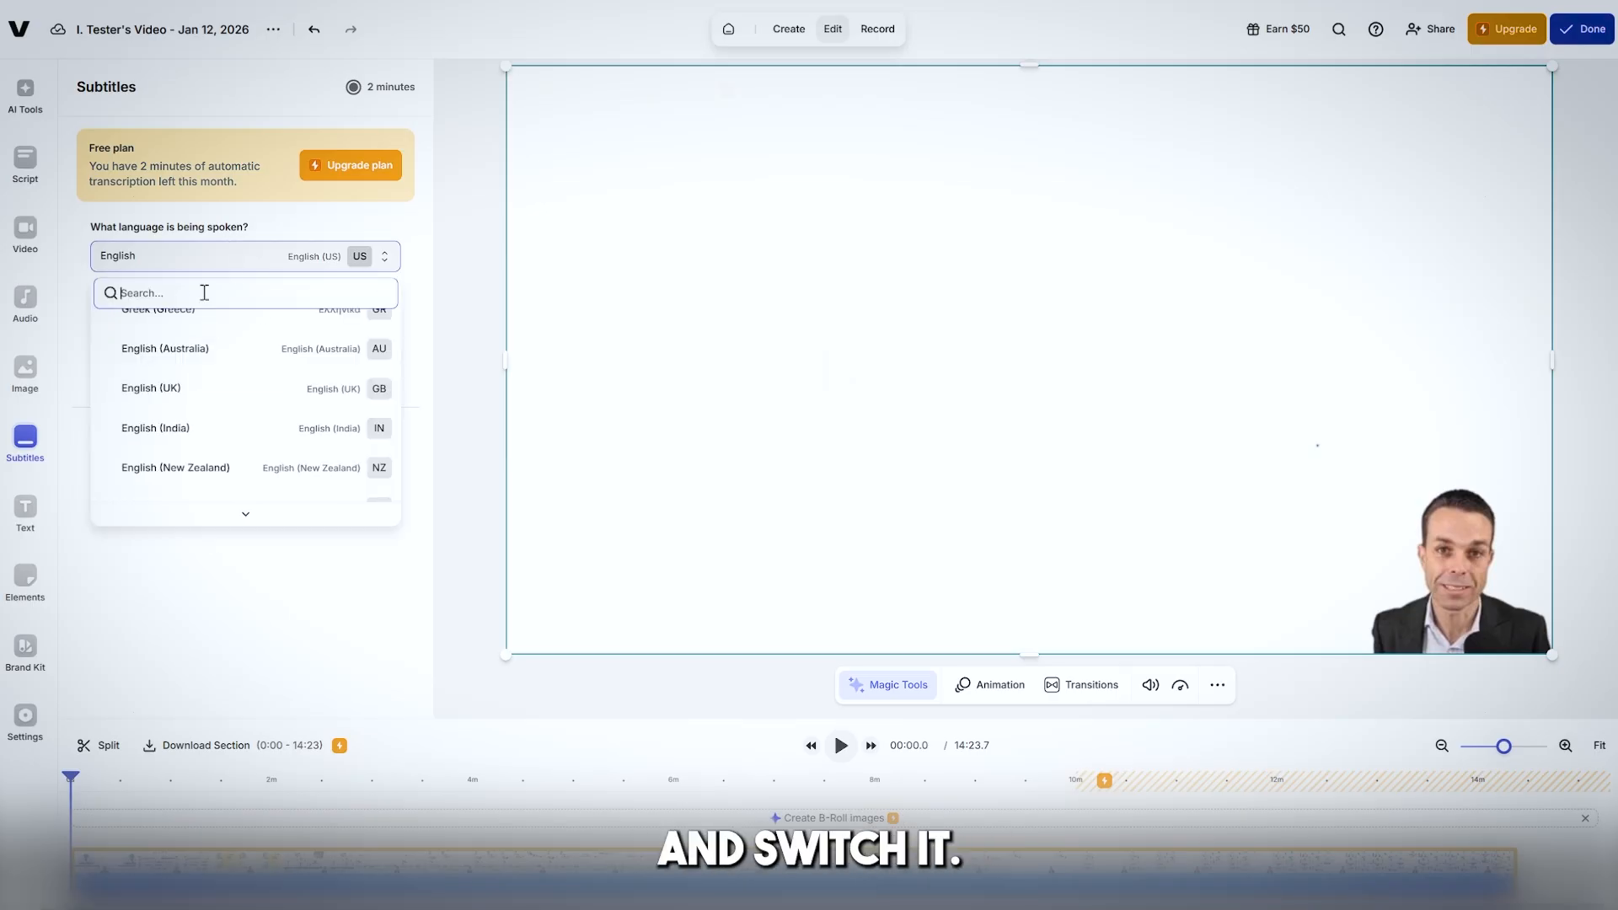
click(169, 650)
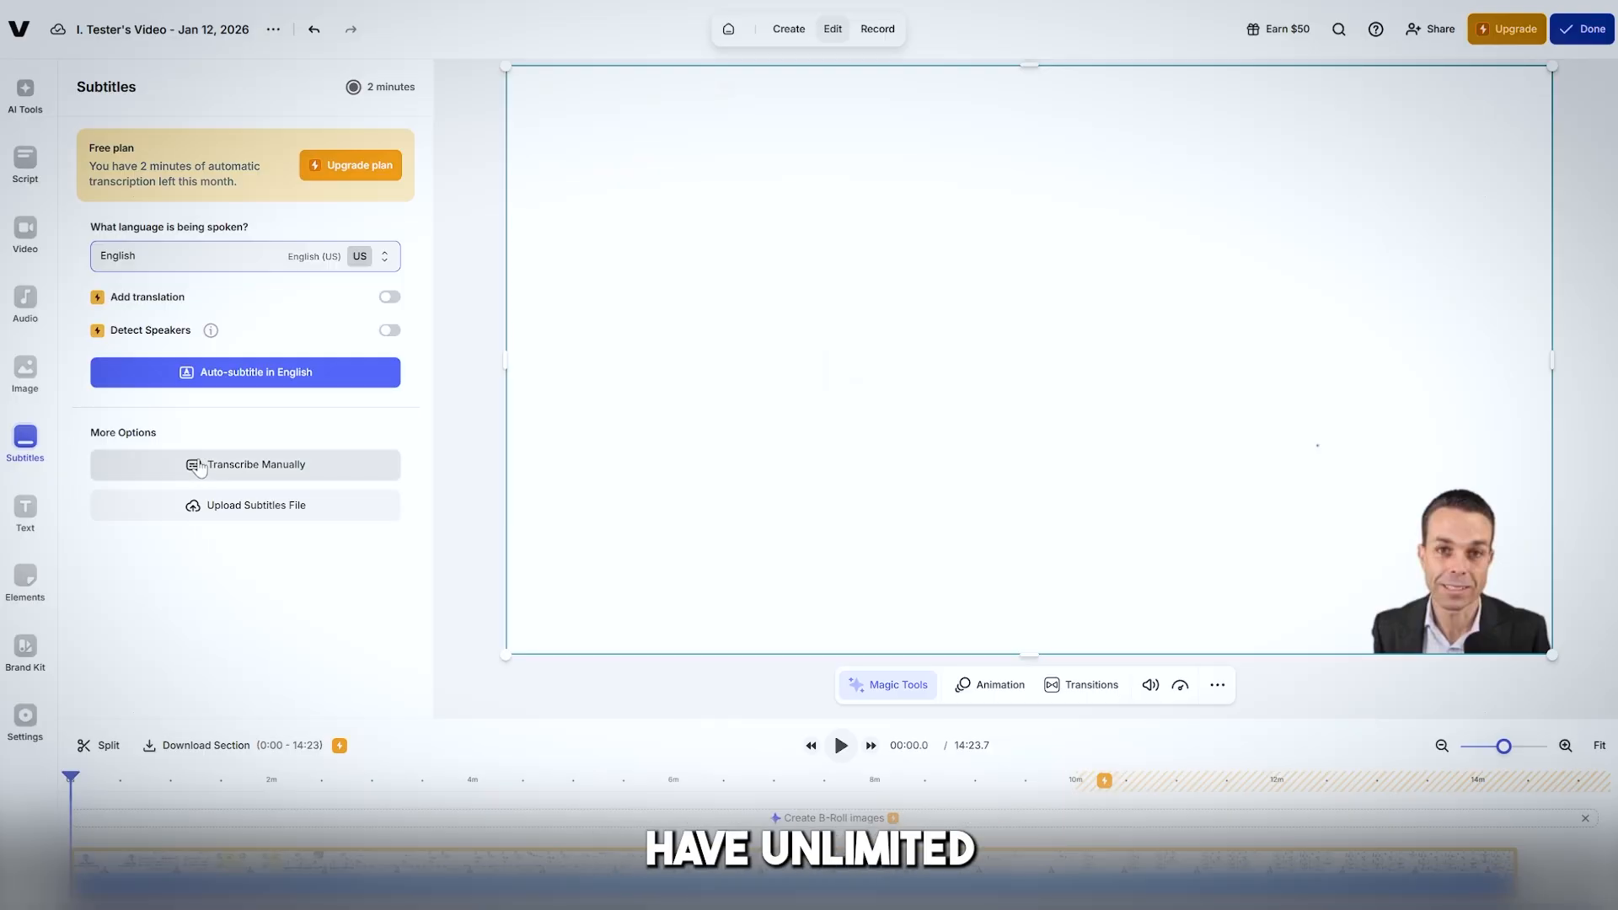
click(247, 381)
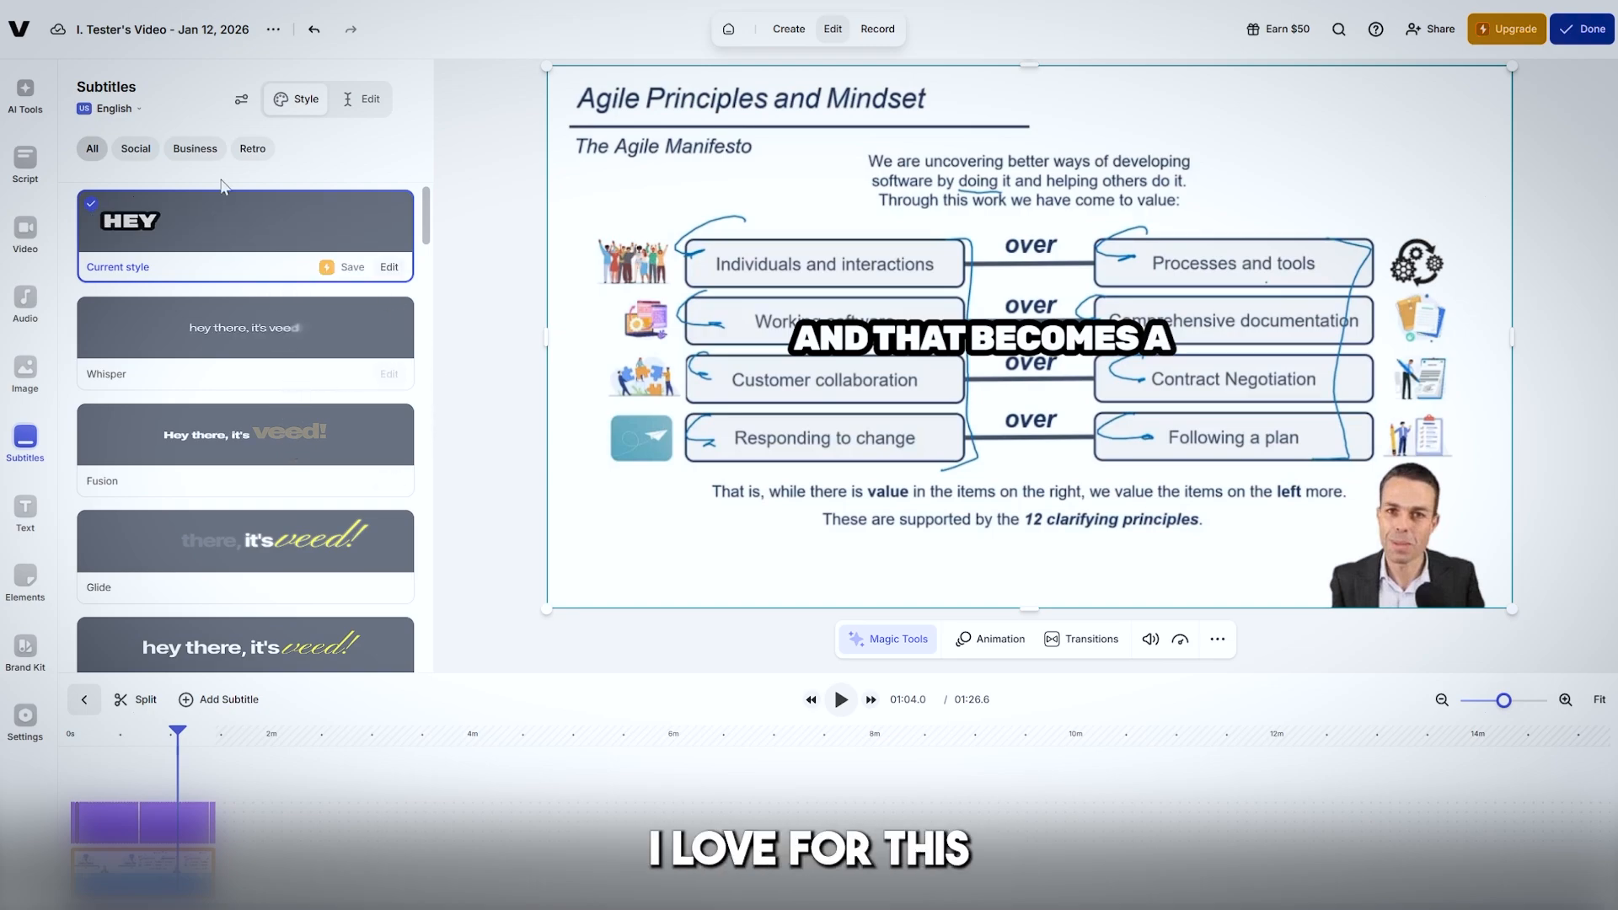
Review the generated subtitle lines in the text editor and select the word "reports" in the line "showcases or reports.".
click(347, 102)
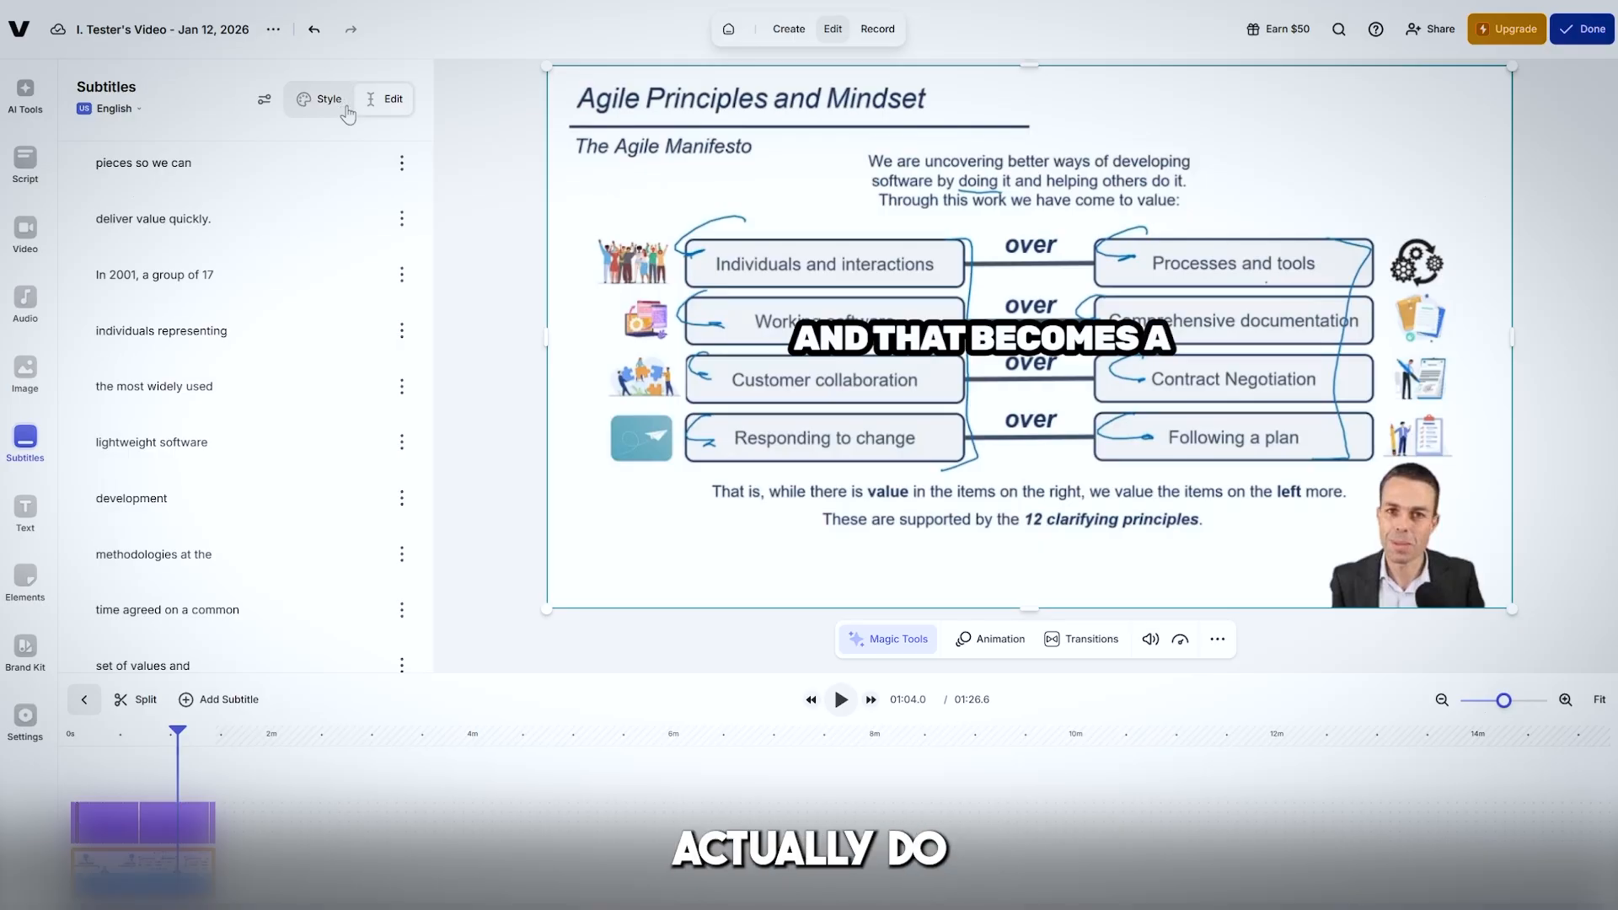
click(343, 108)
click(365, 103)
click(203, 651)
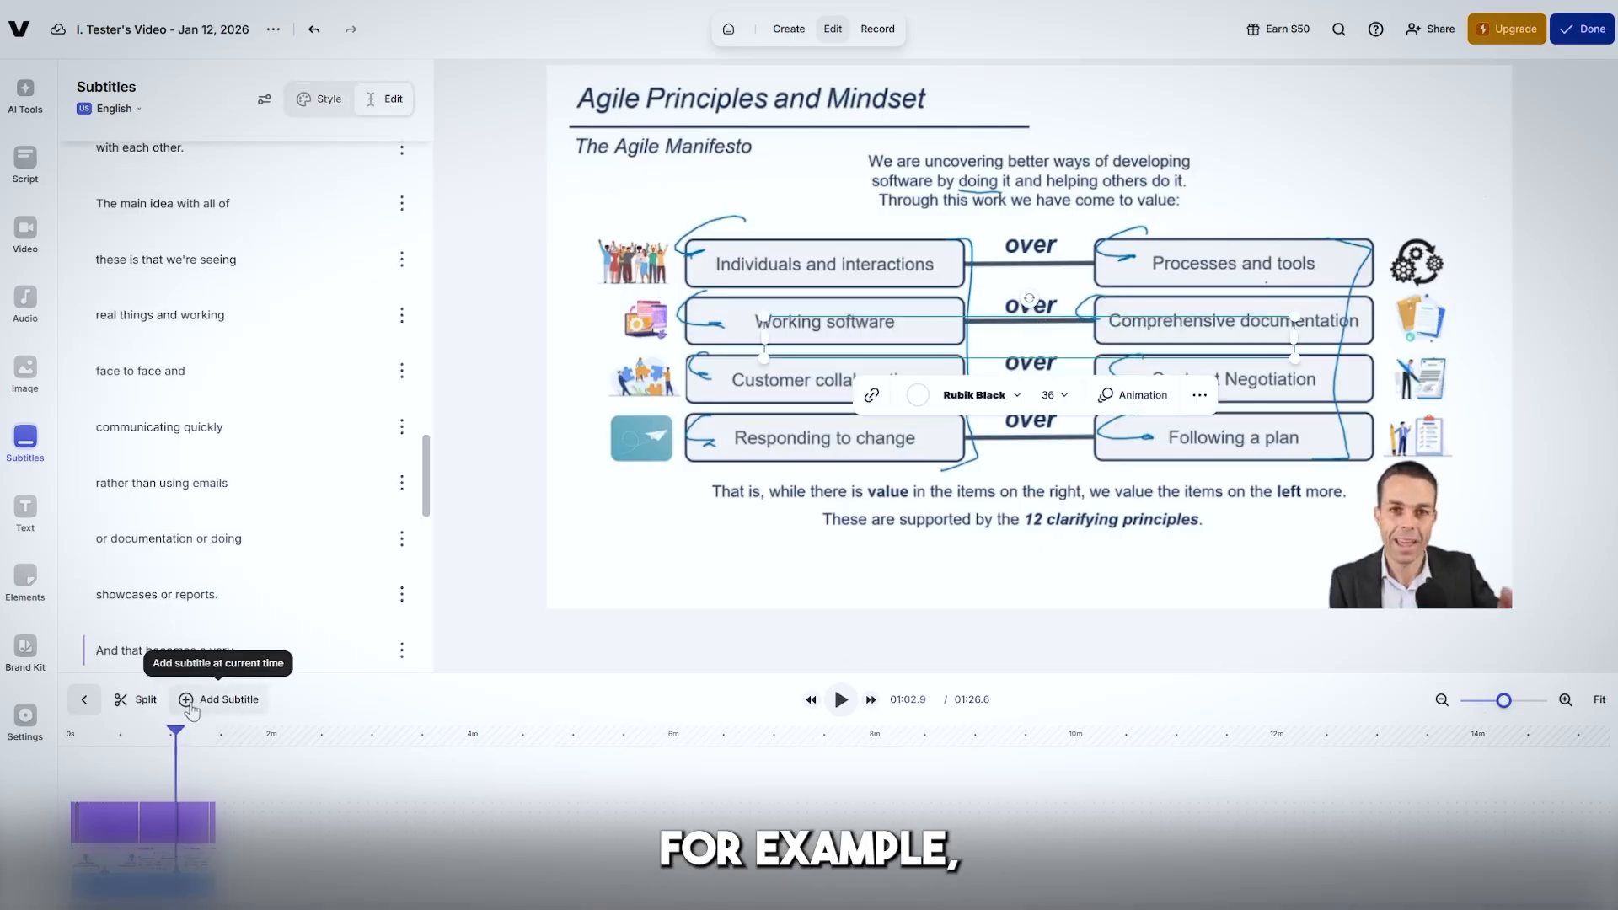
drag(177, 733, 70, 733)
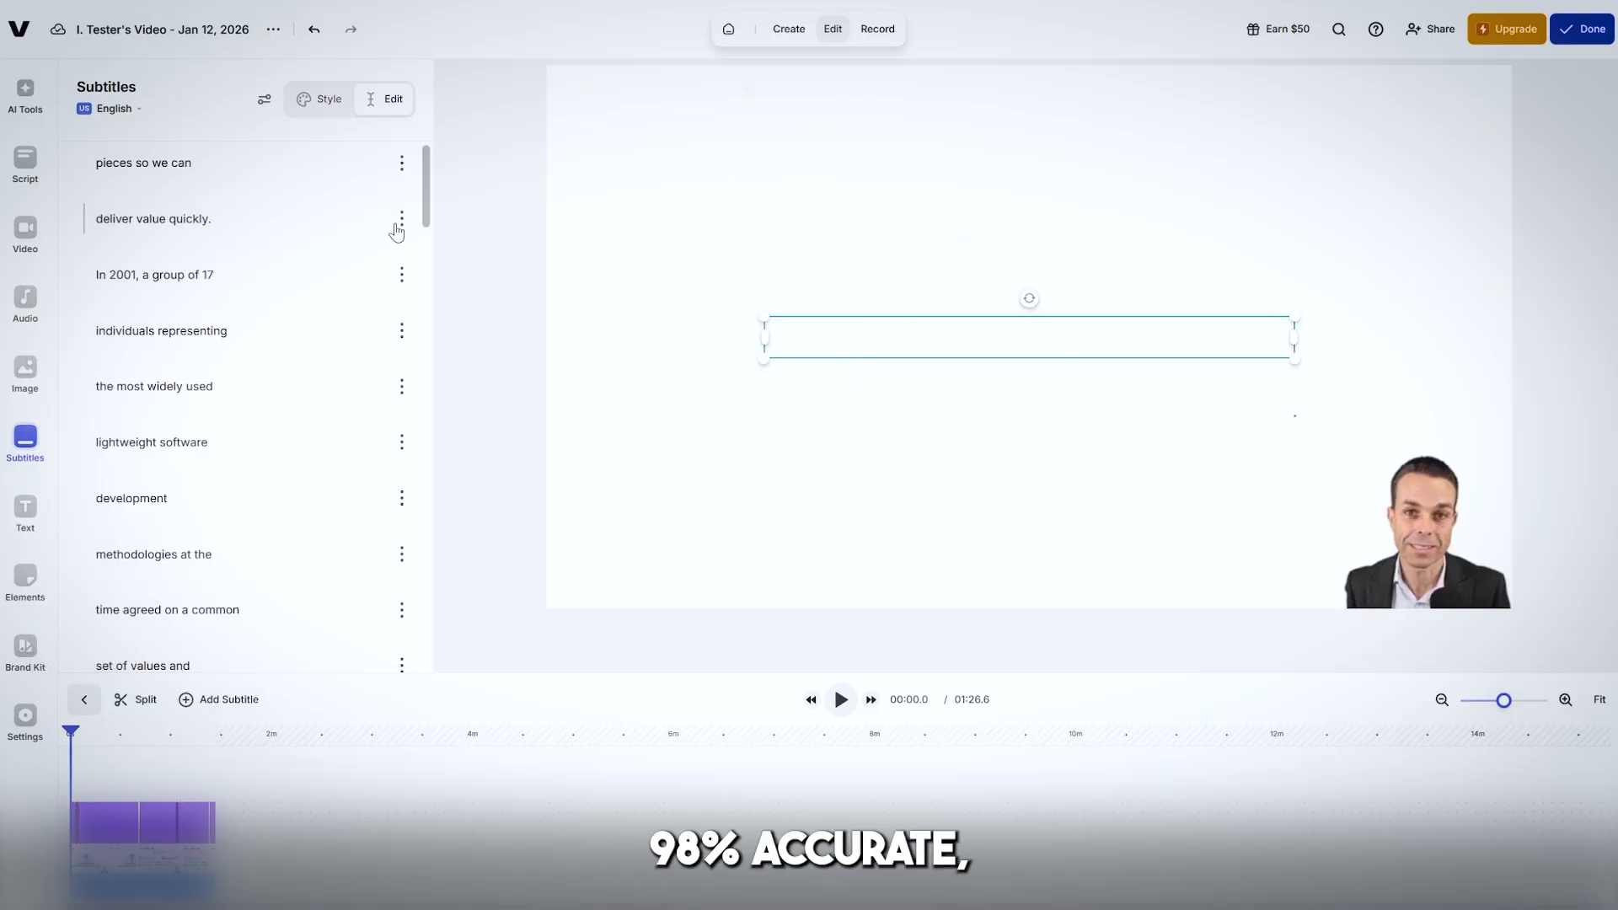
mouse_move(426, 210)
mouse_down()
mouse_move(438, 401)
mouse_move(477, 528)
mouse_up()
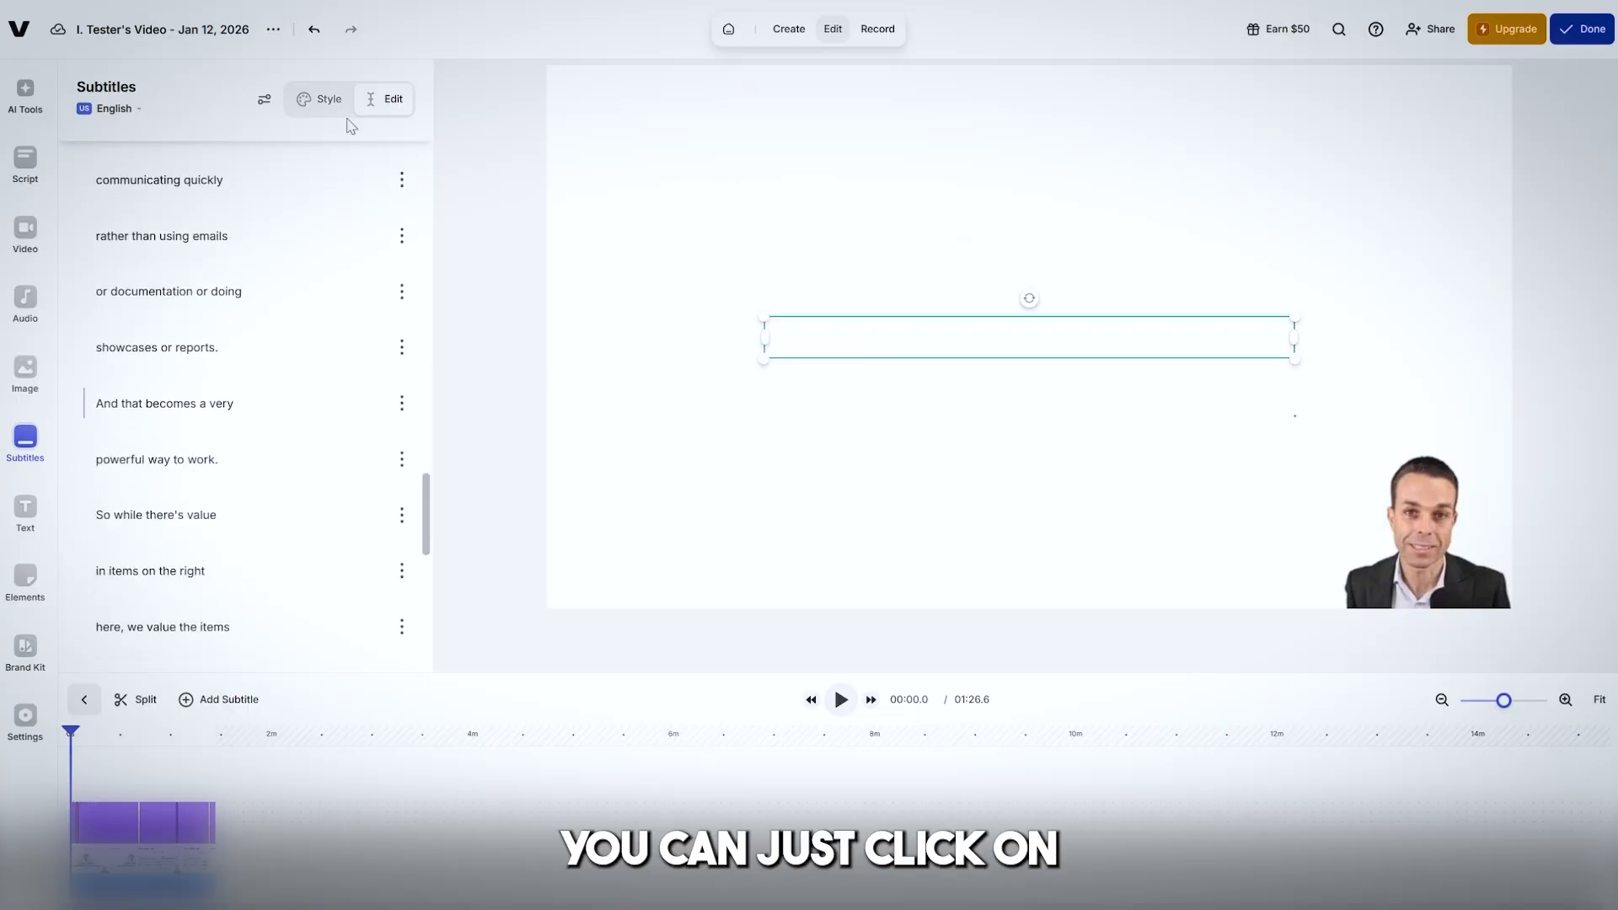
click(188, 347)
double_click(211, 351)
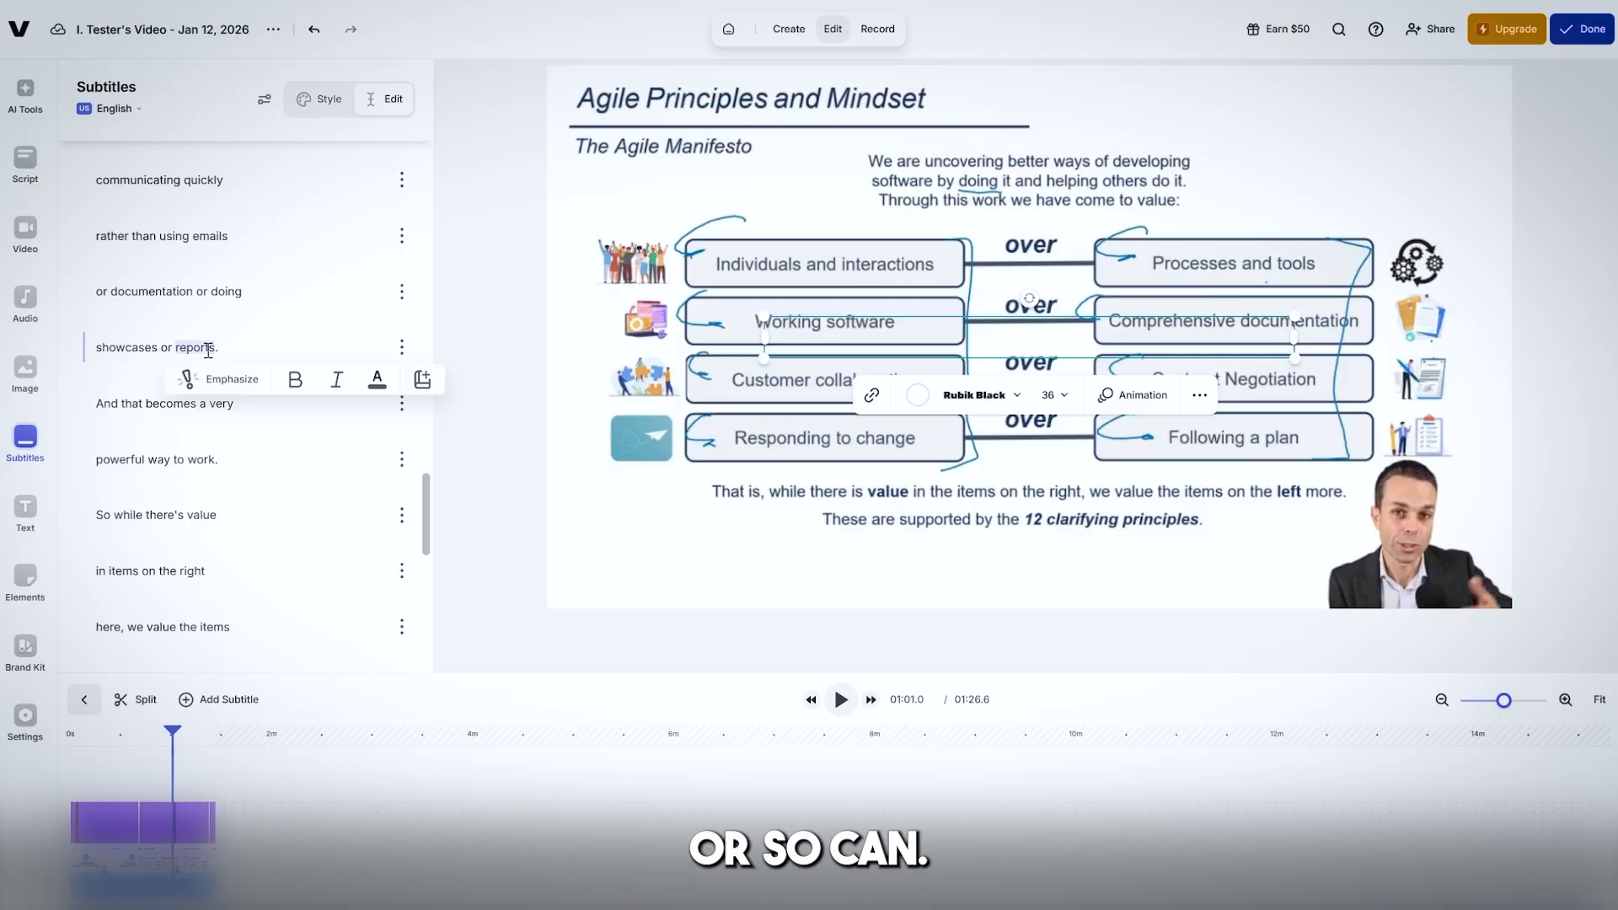
Apply the Pretty Little Marketer style to the subtitles and play the clip to preview it.
click(318, 99)
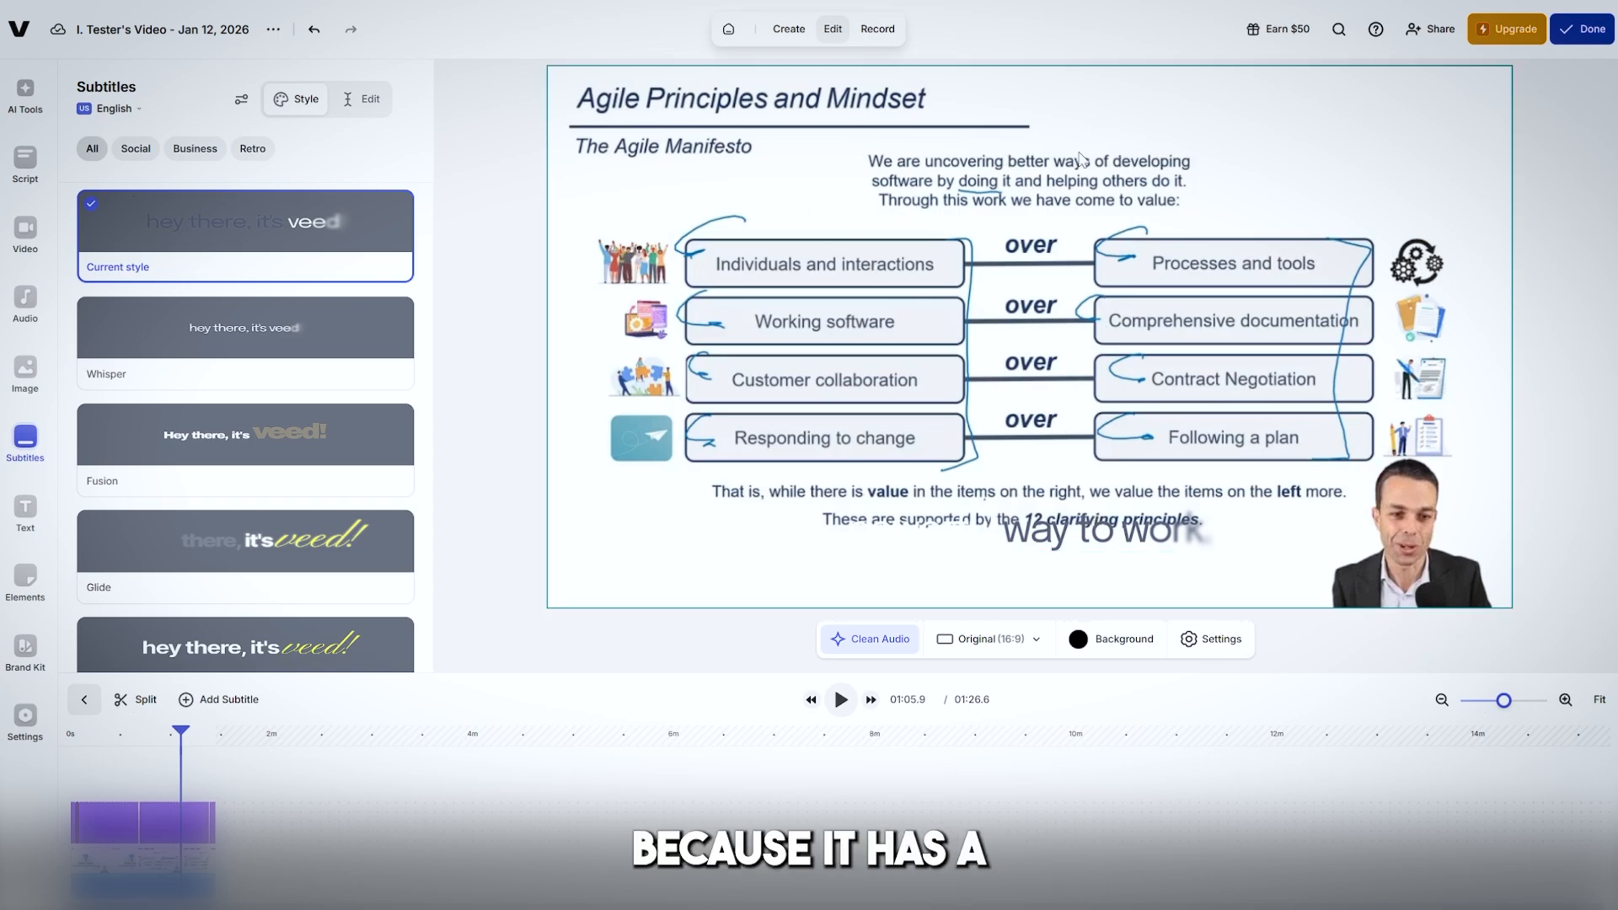
scroll(345, 464, down, 7)
click(272, 526)
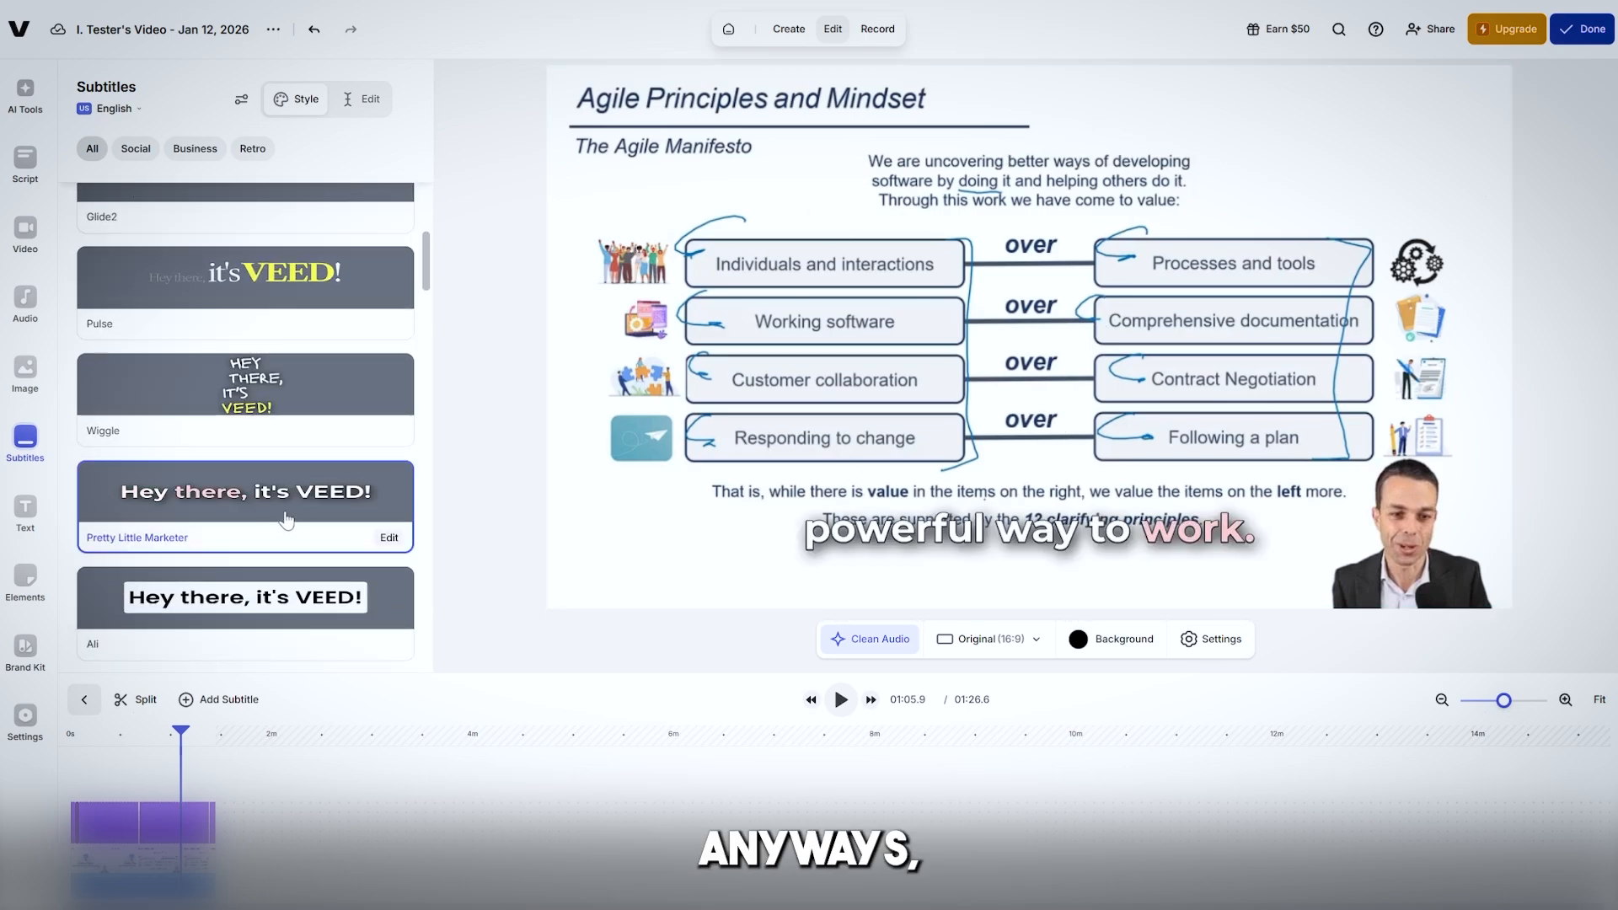
scroll(314, 495, down, 2)
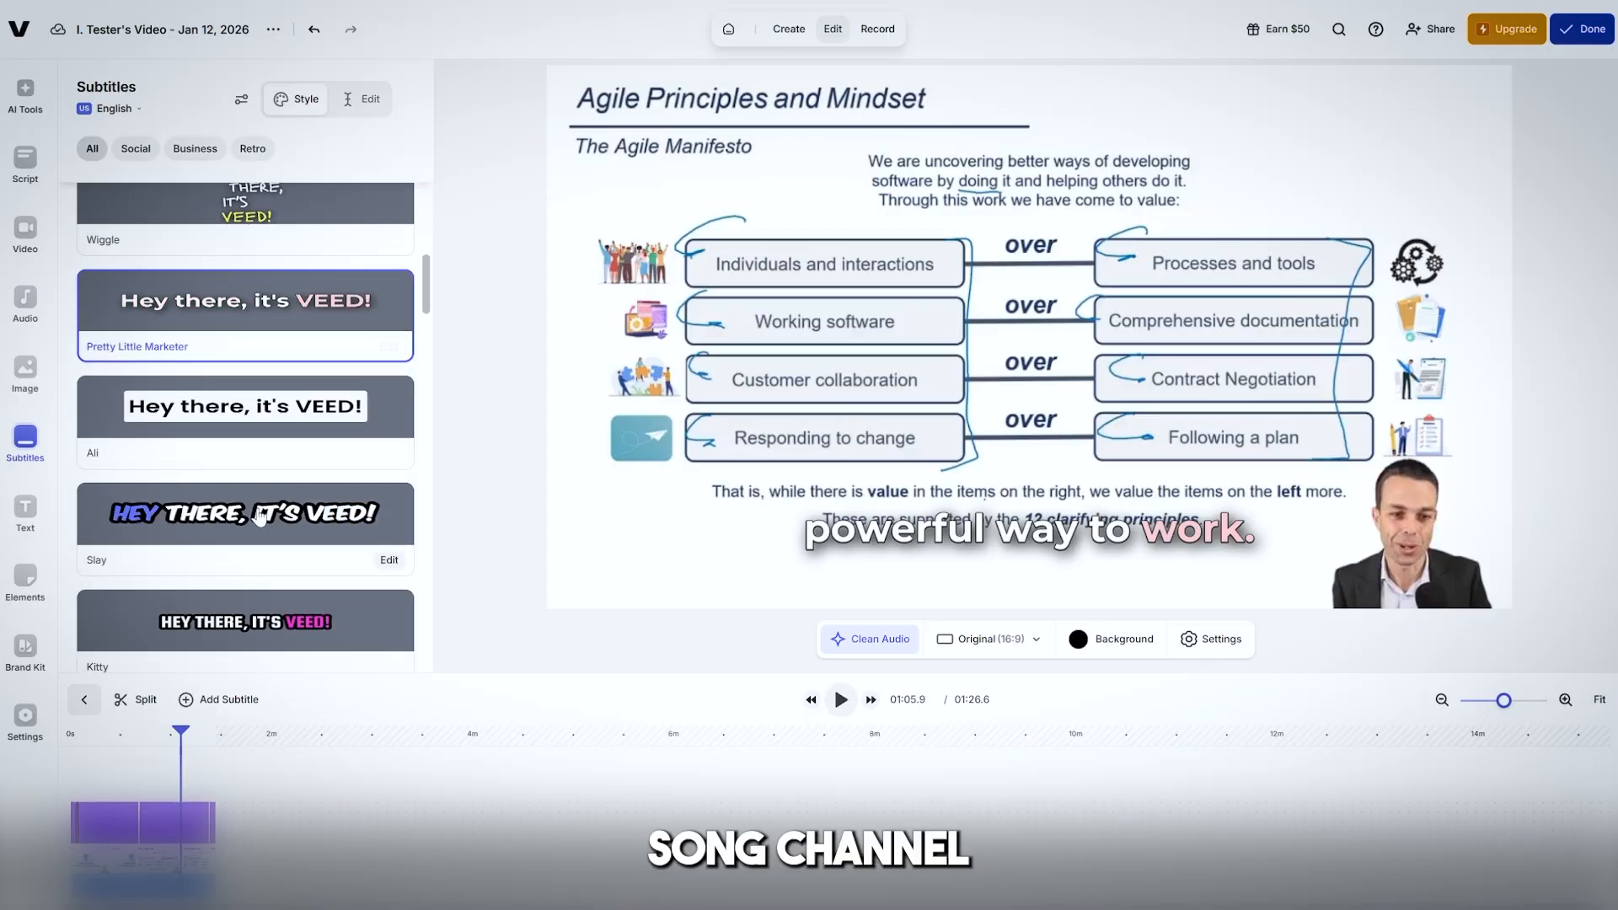
click(305, 530)
click(305, 341)
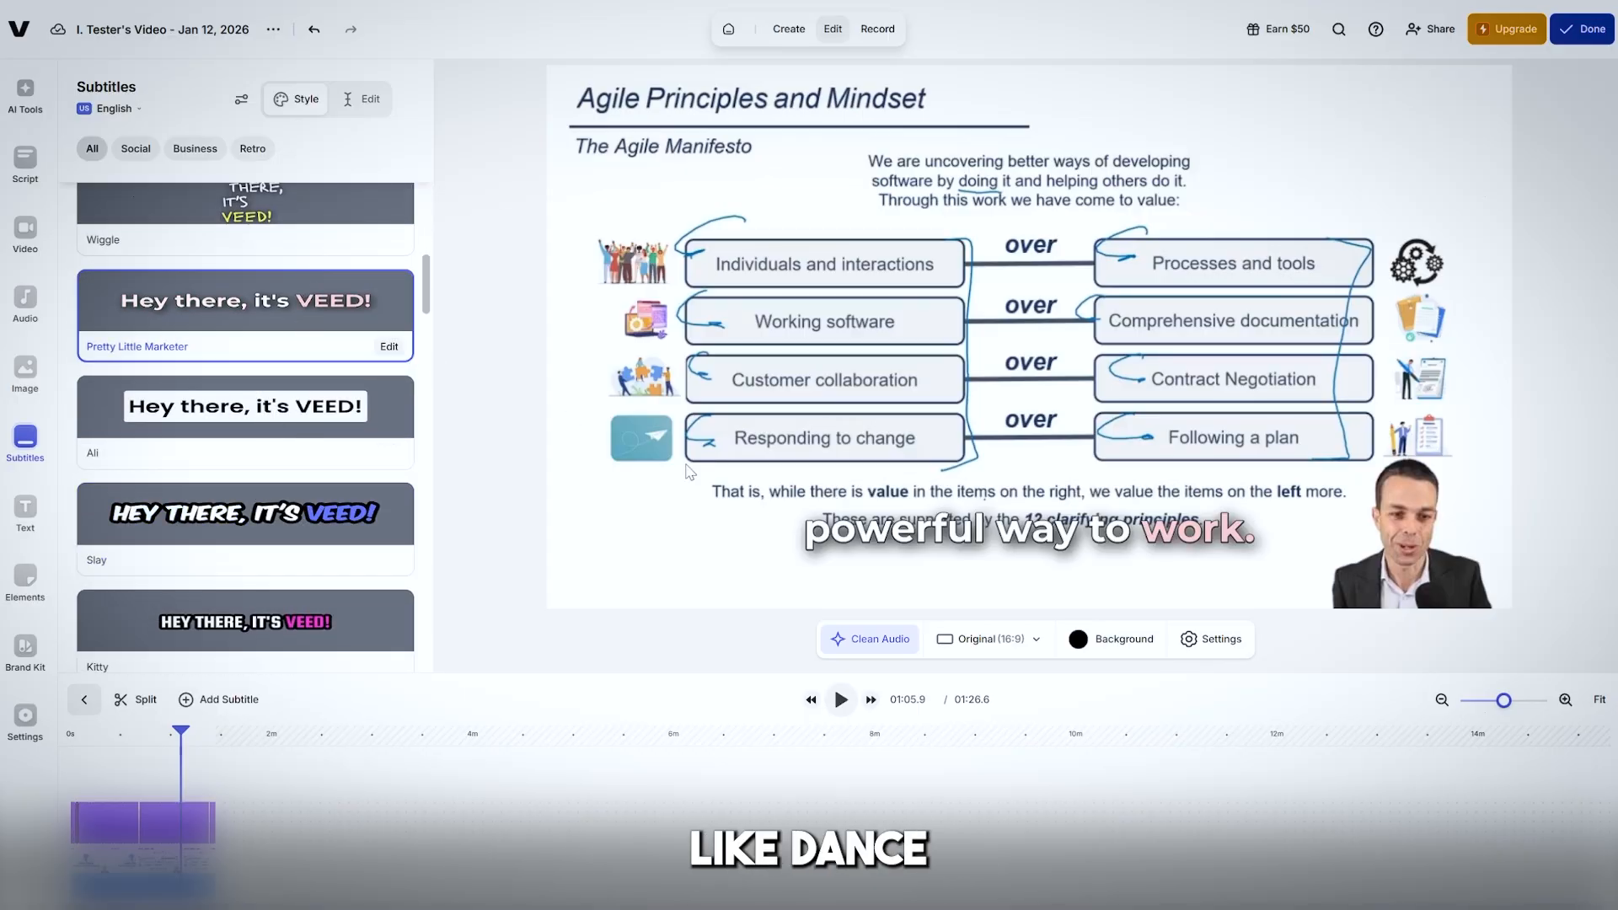
key(space)
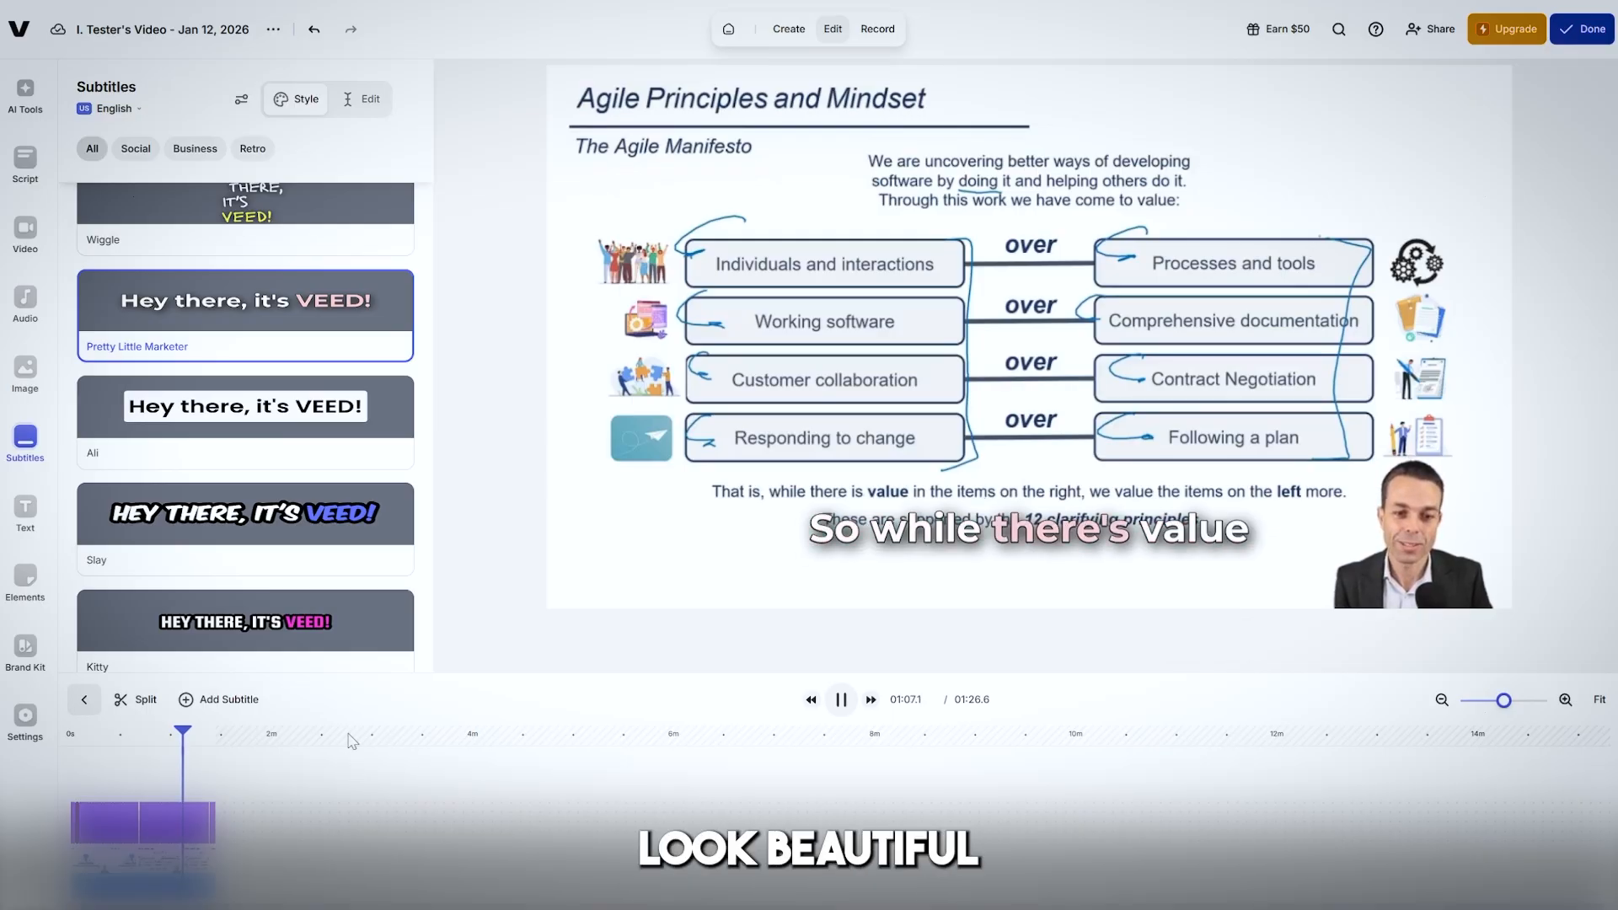
scroll(244, 552, down, 3)
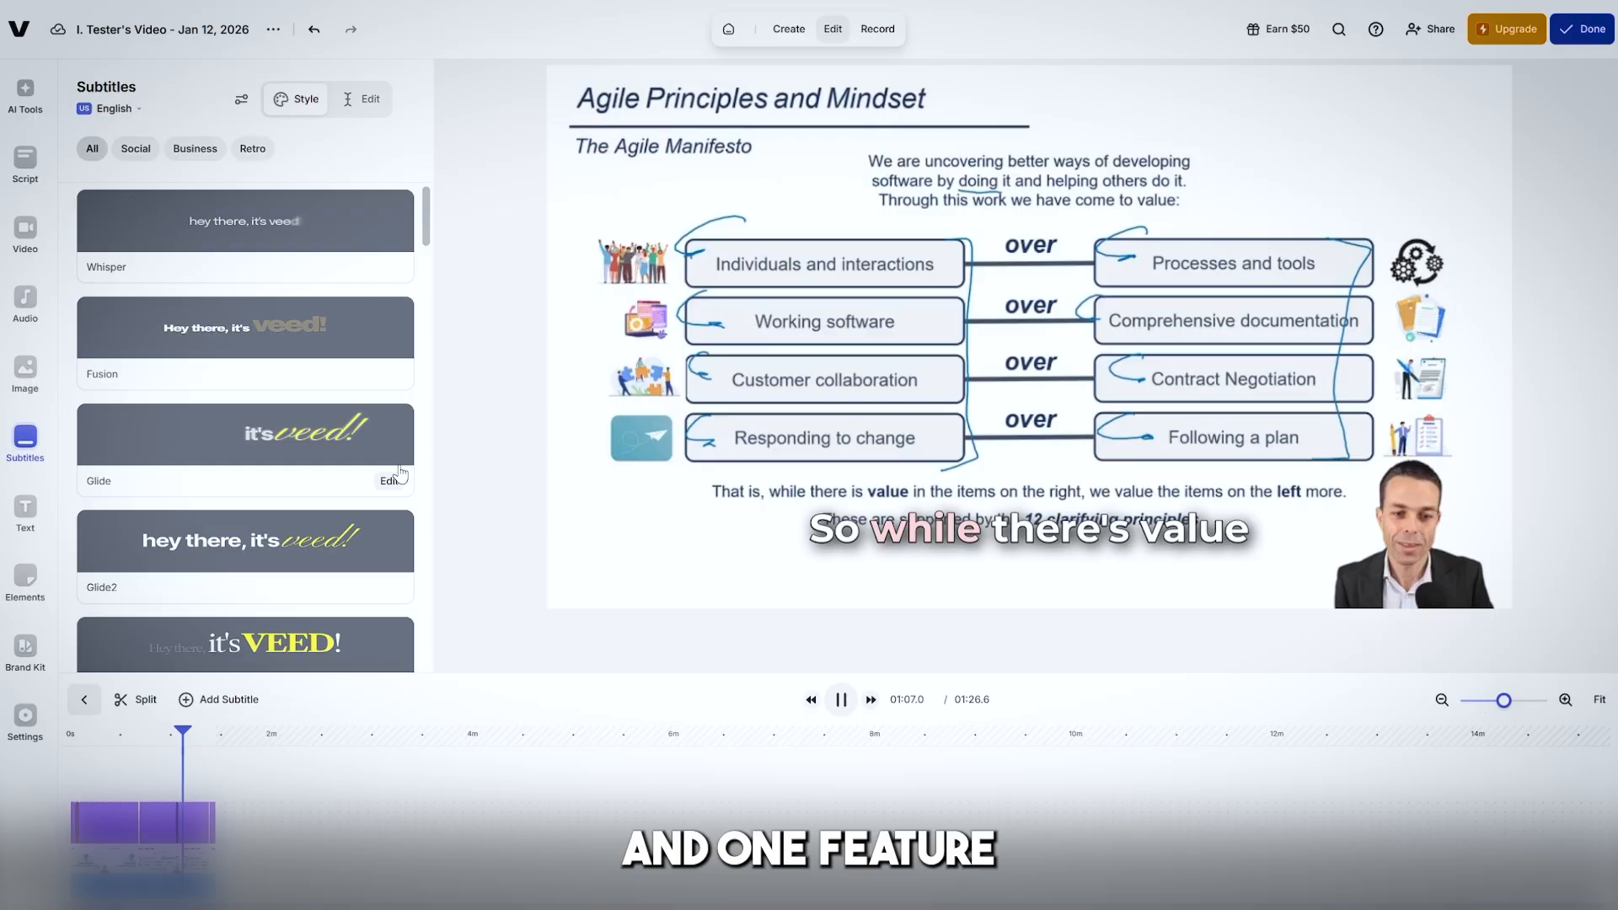
Reduce the stray gap inside "becomes" in the subtitle line "And that becomes a very" and pause playback.
click(388, 480)
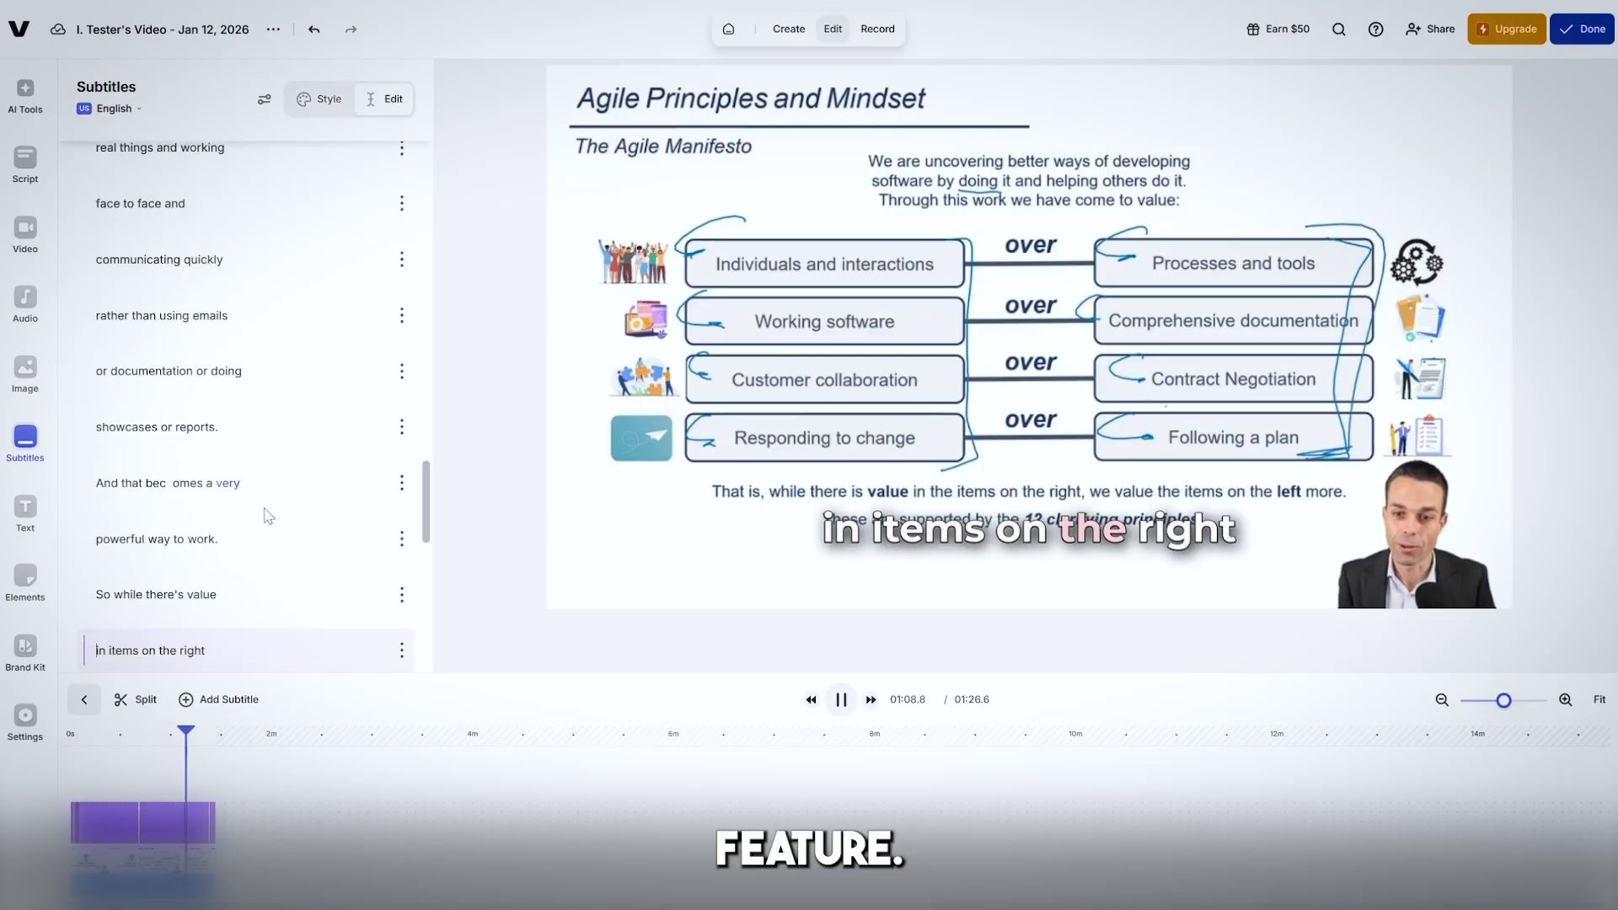
click(174, 482)
scroll(235, 471, up, 15)
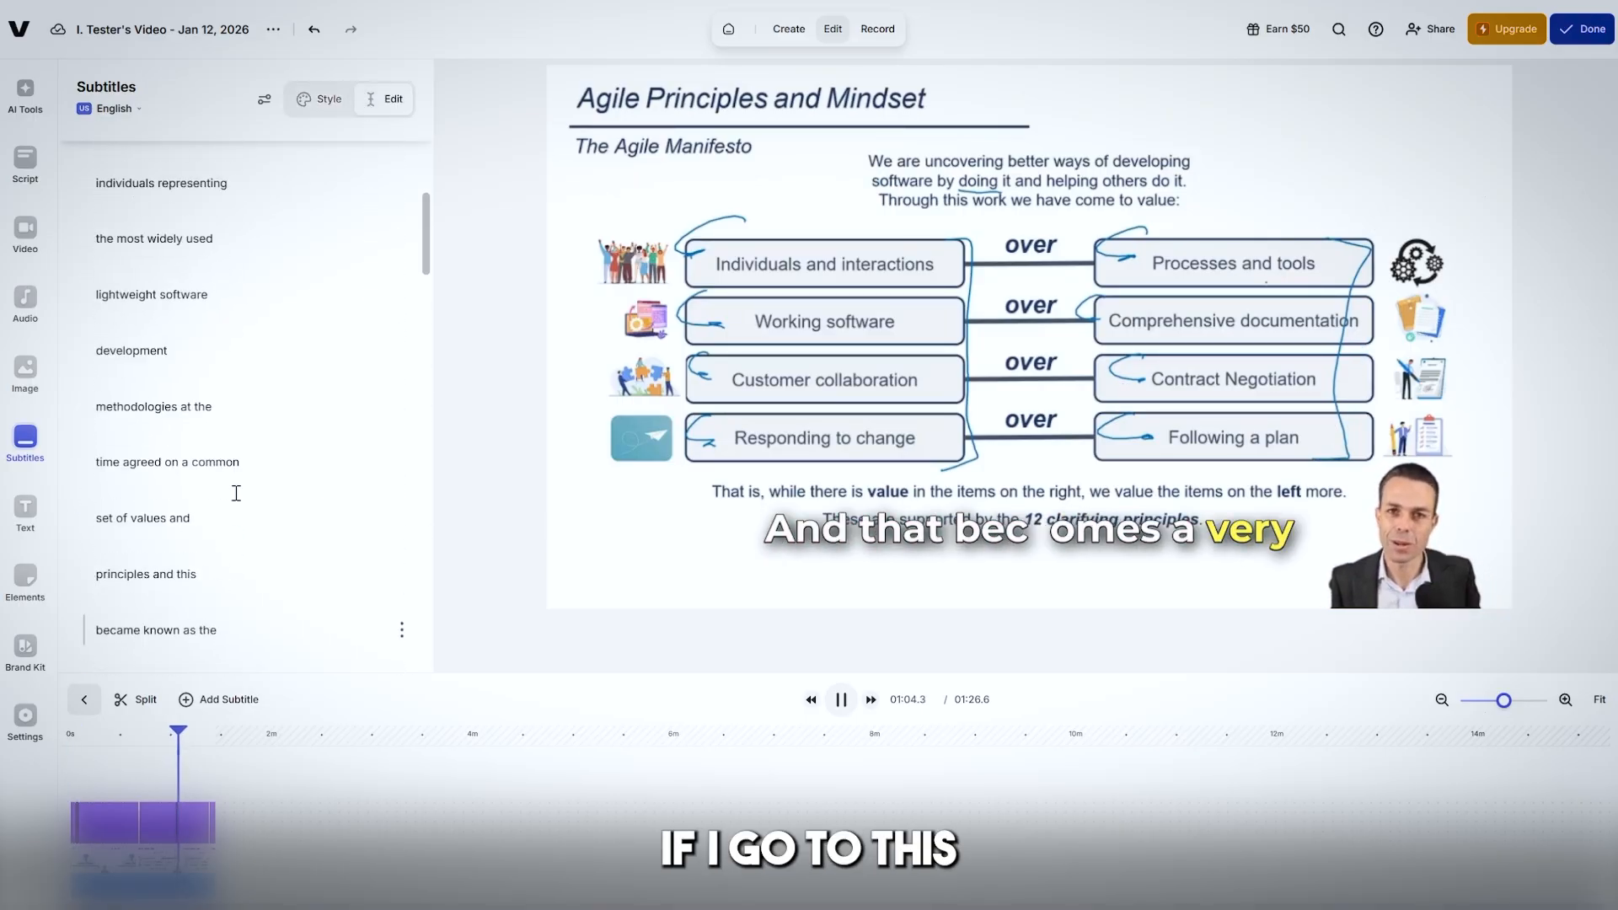
scroll(236, 505, down, 10)
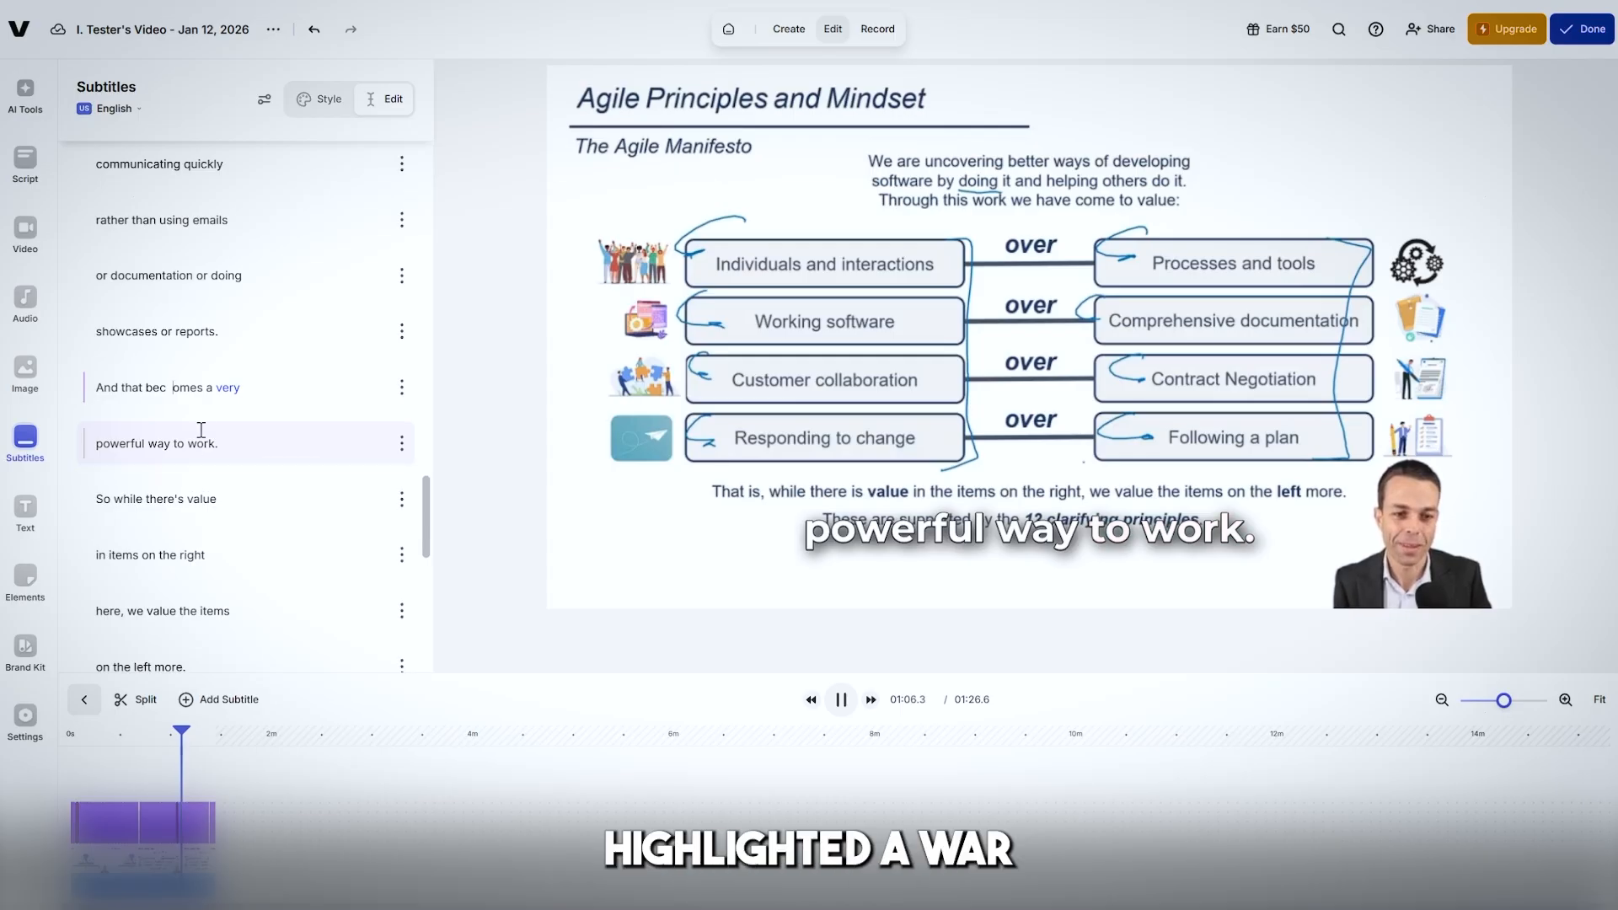
mouse_move(187, 414)
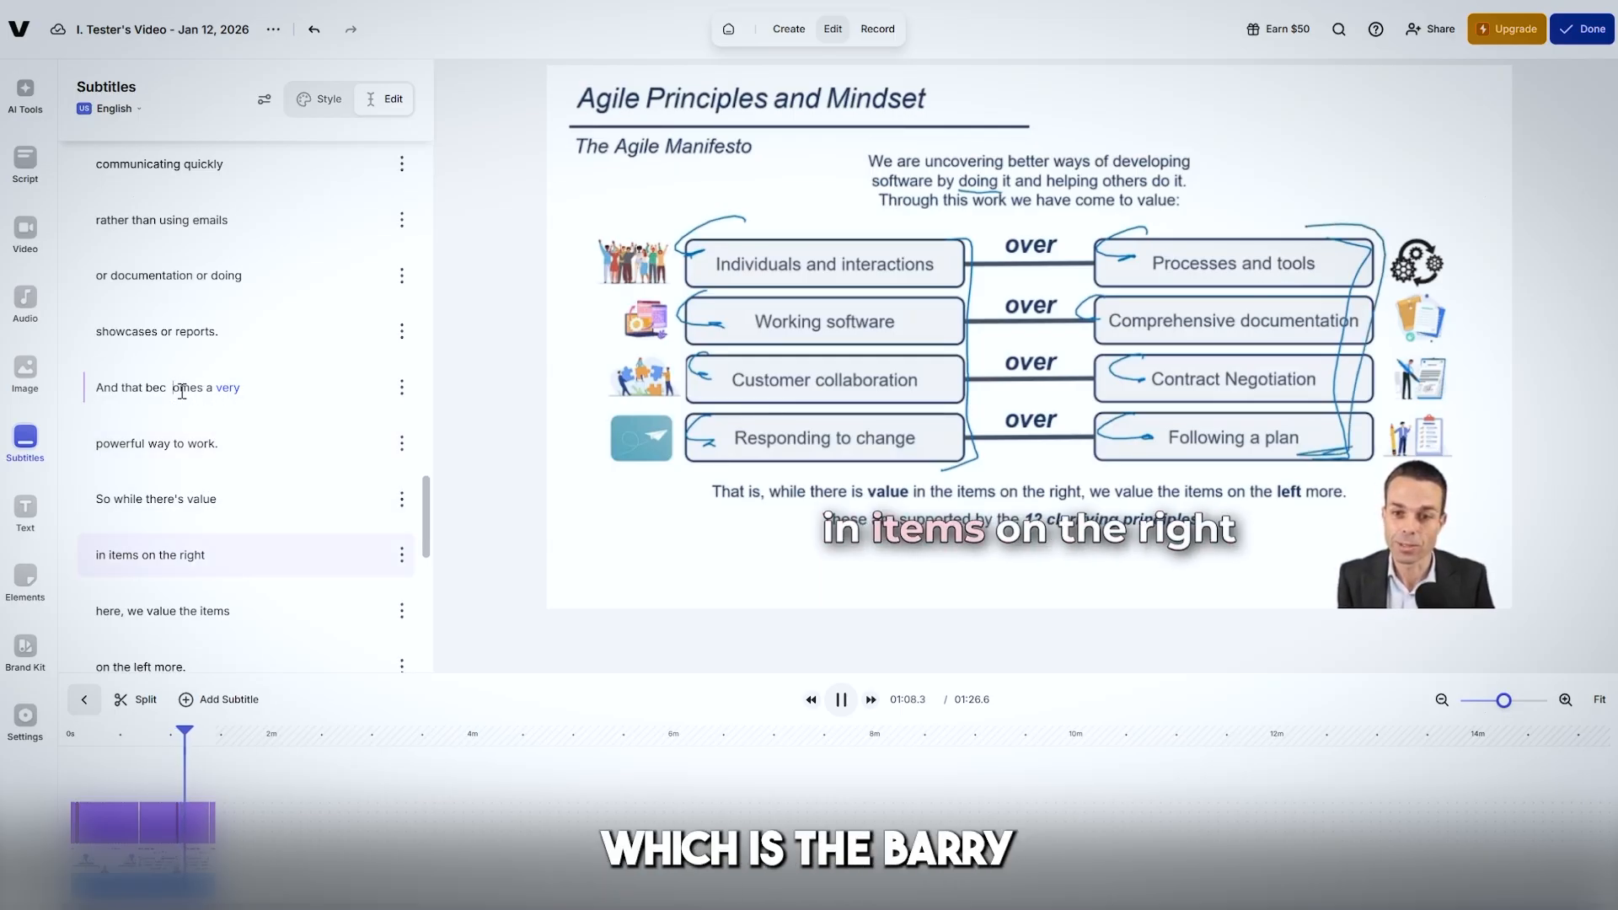
click(181, 398)
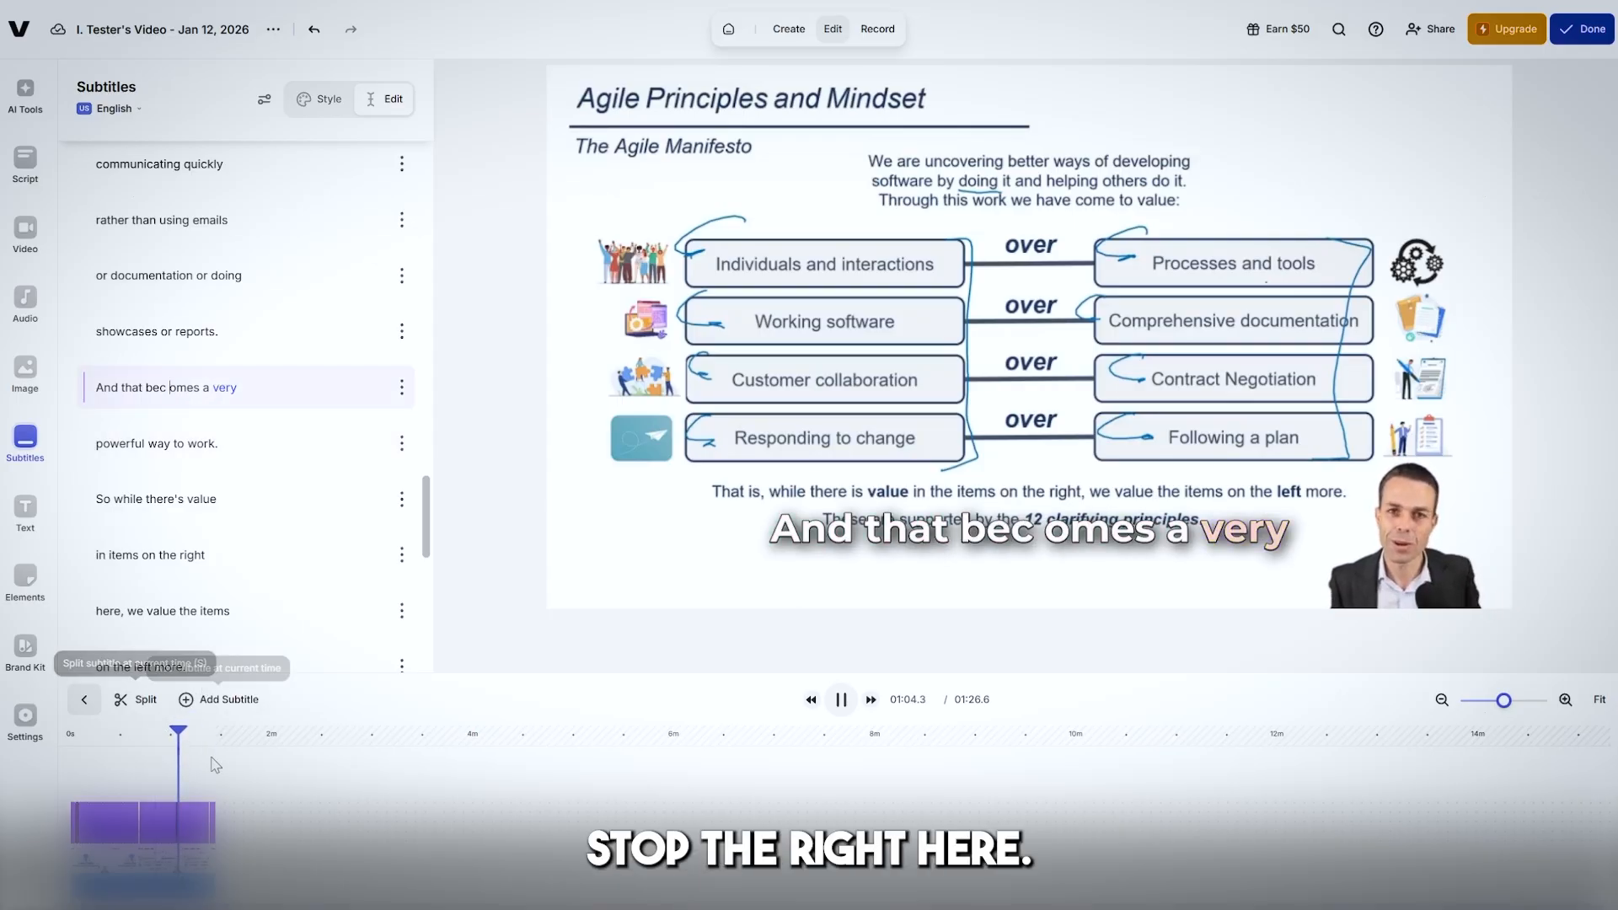
click(841, 700)
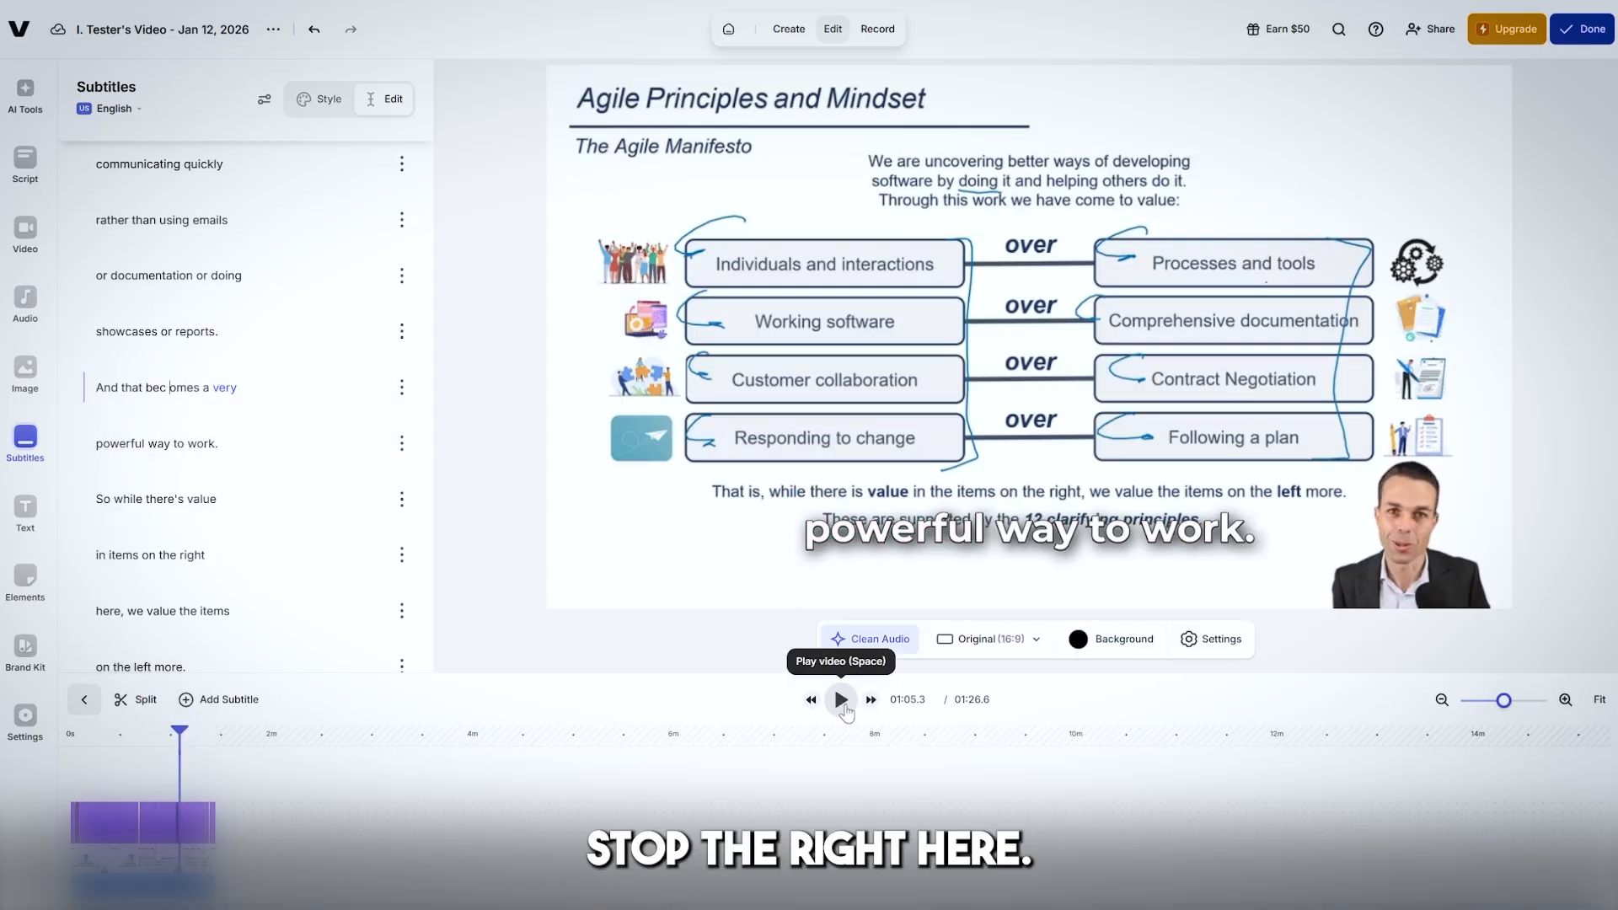
Merge the line "And that becomes a very" into the preceding "showcases or reports." subtitle and close the gap in "becomes".
double_click(234, 388)
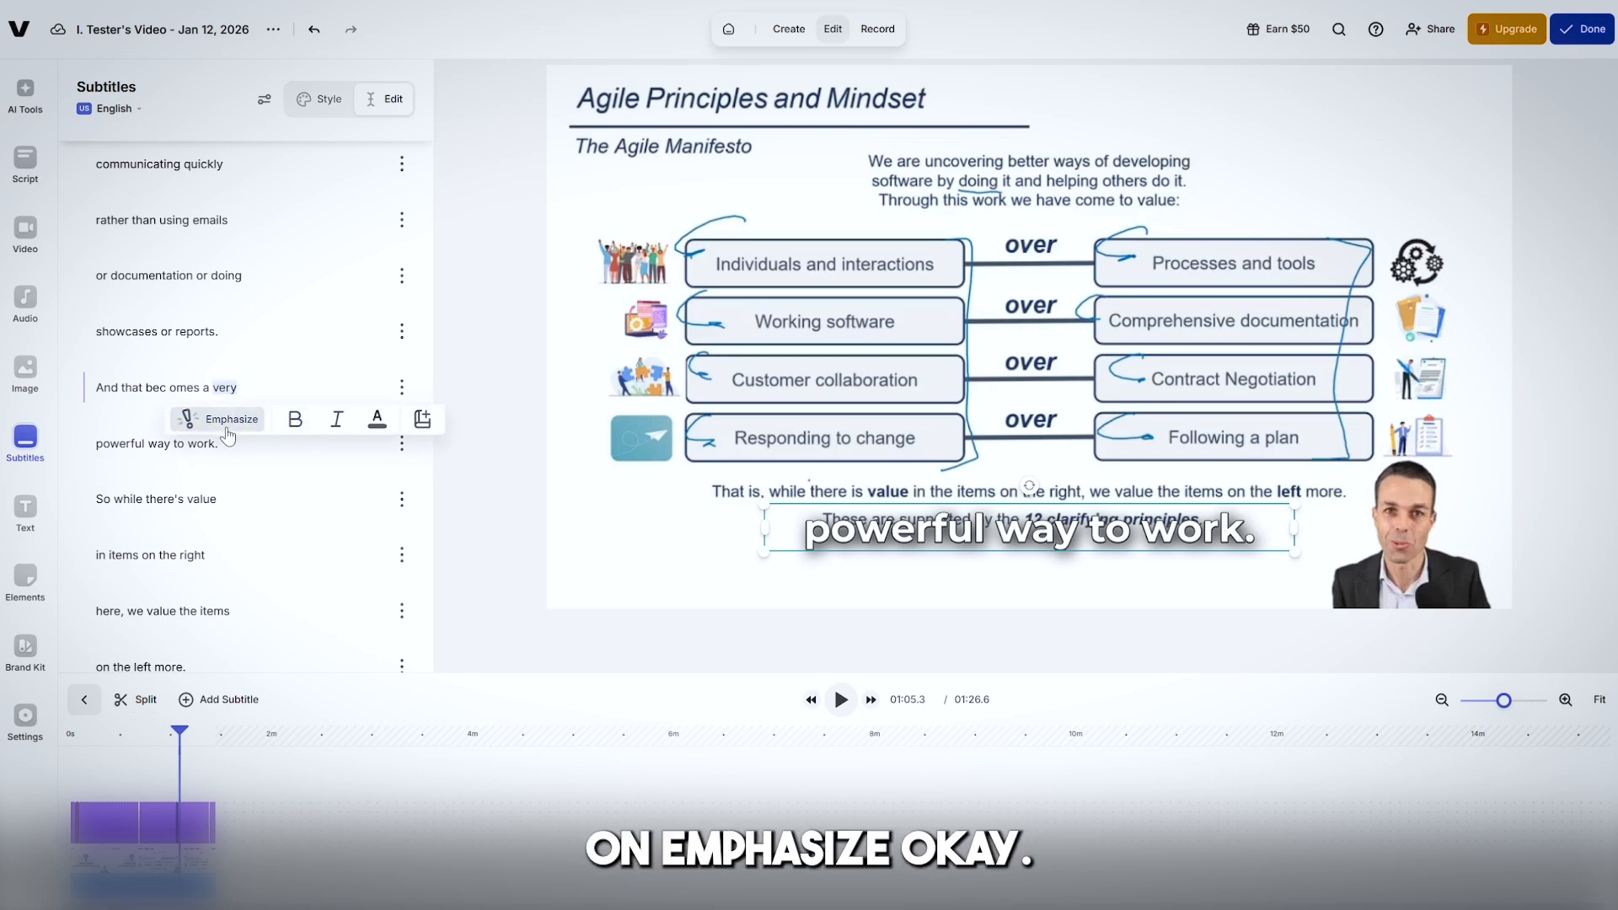
click(281, 363)
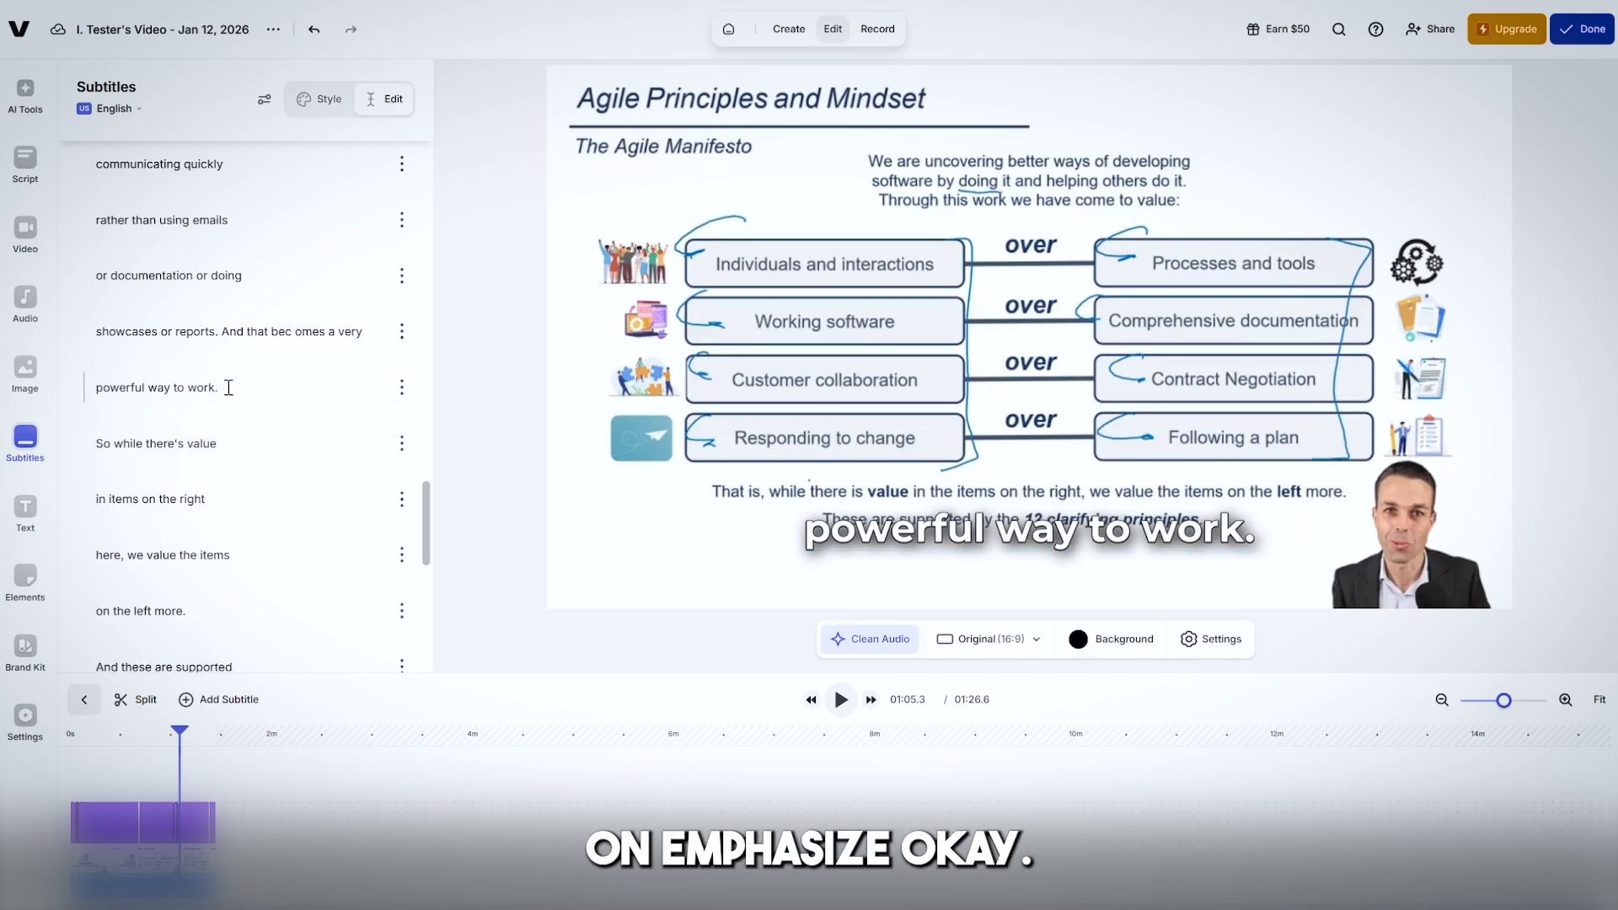
click(295, 338)
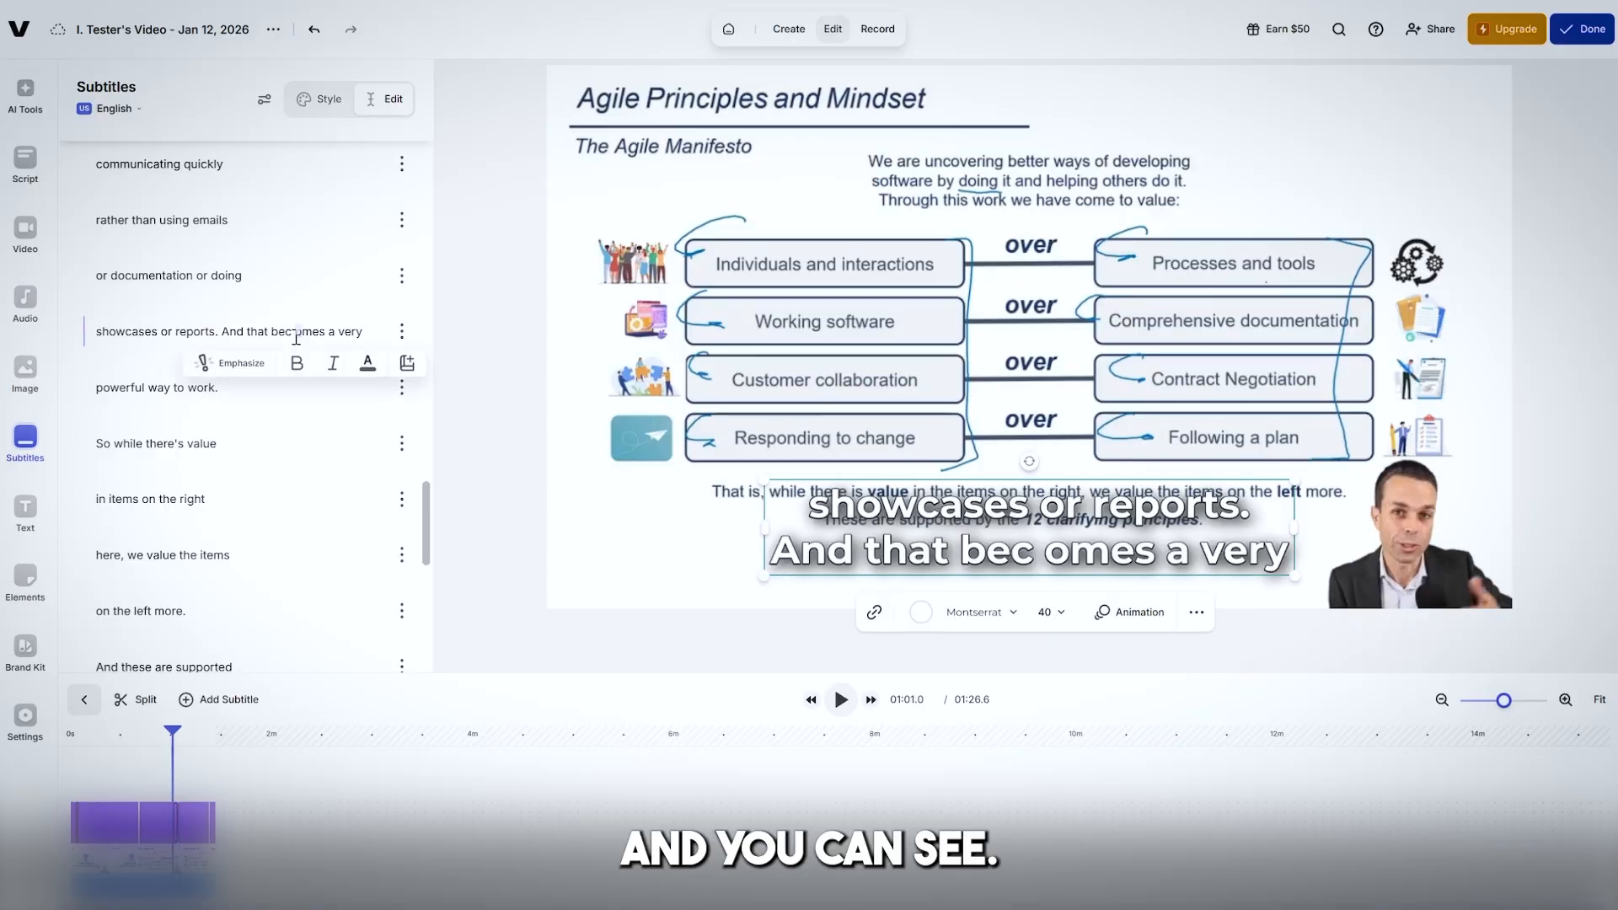
Emphasize the word "very" in the merged subtitle line.
double_click(348, 331)
click(221, 363)
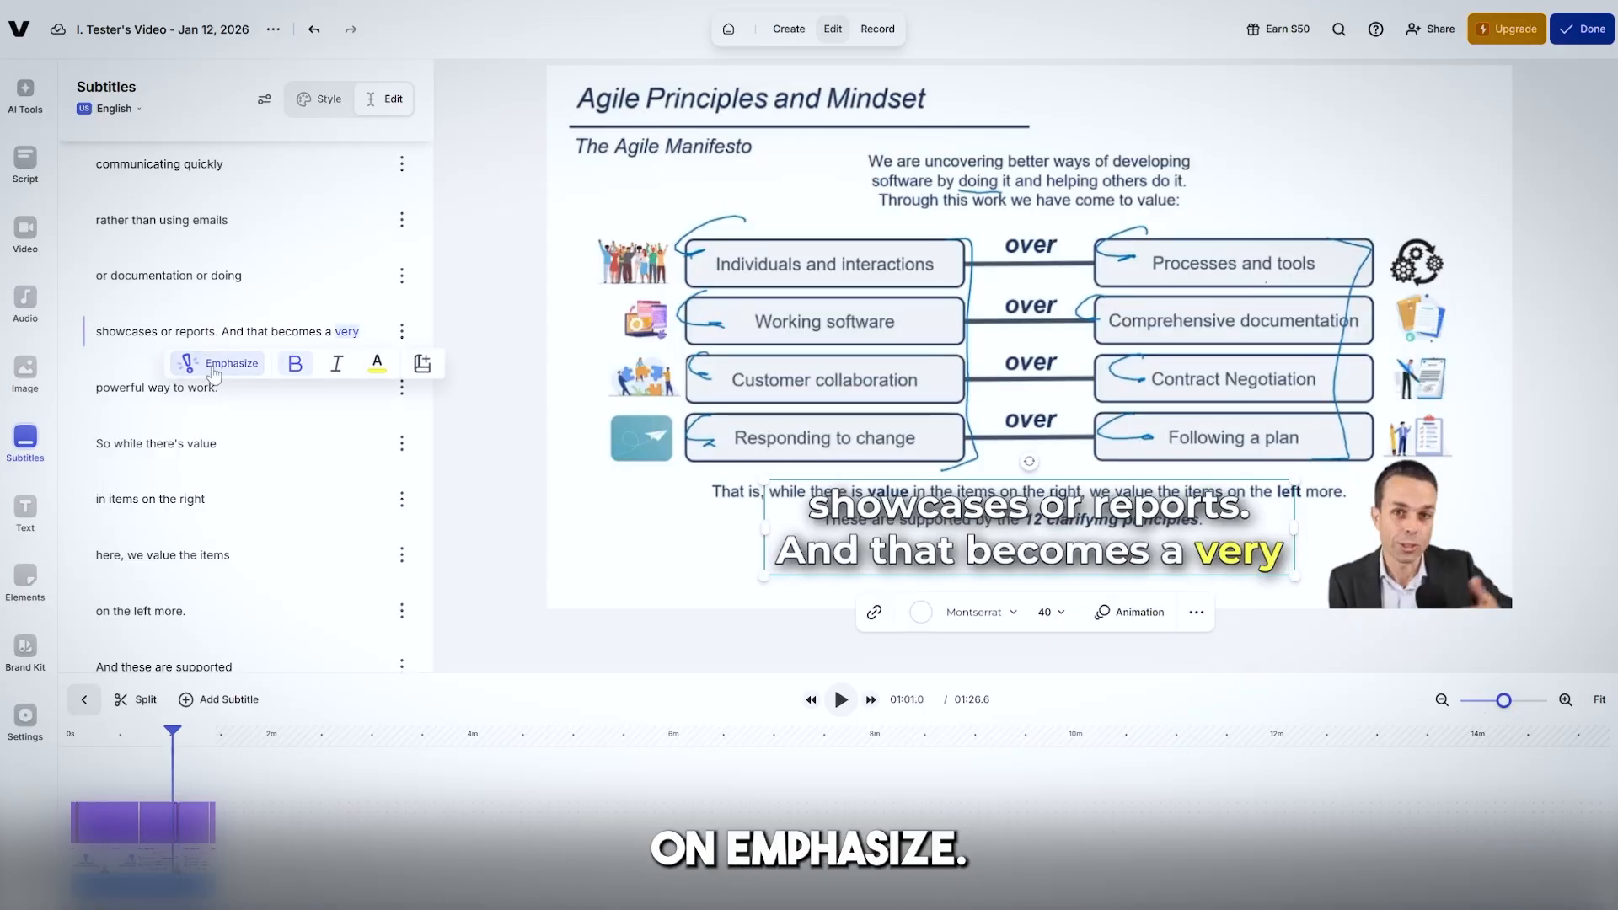
click(306, 440)
click(345, 333)
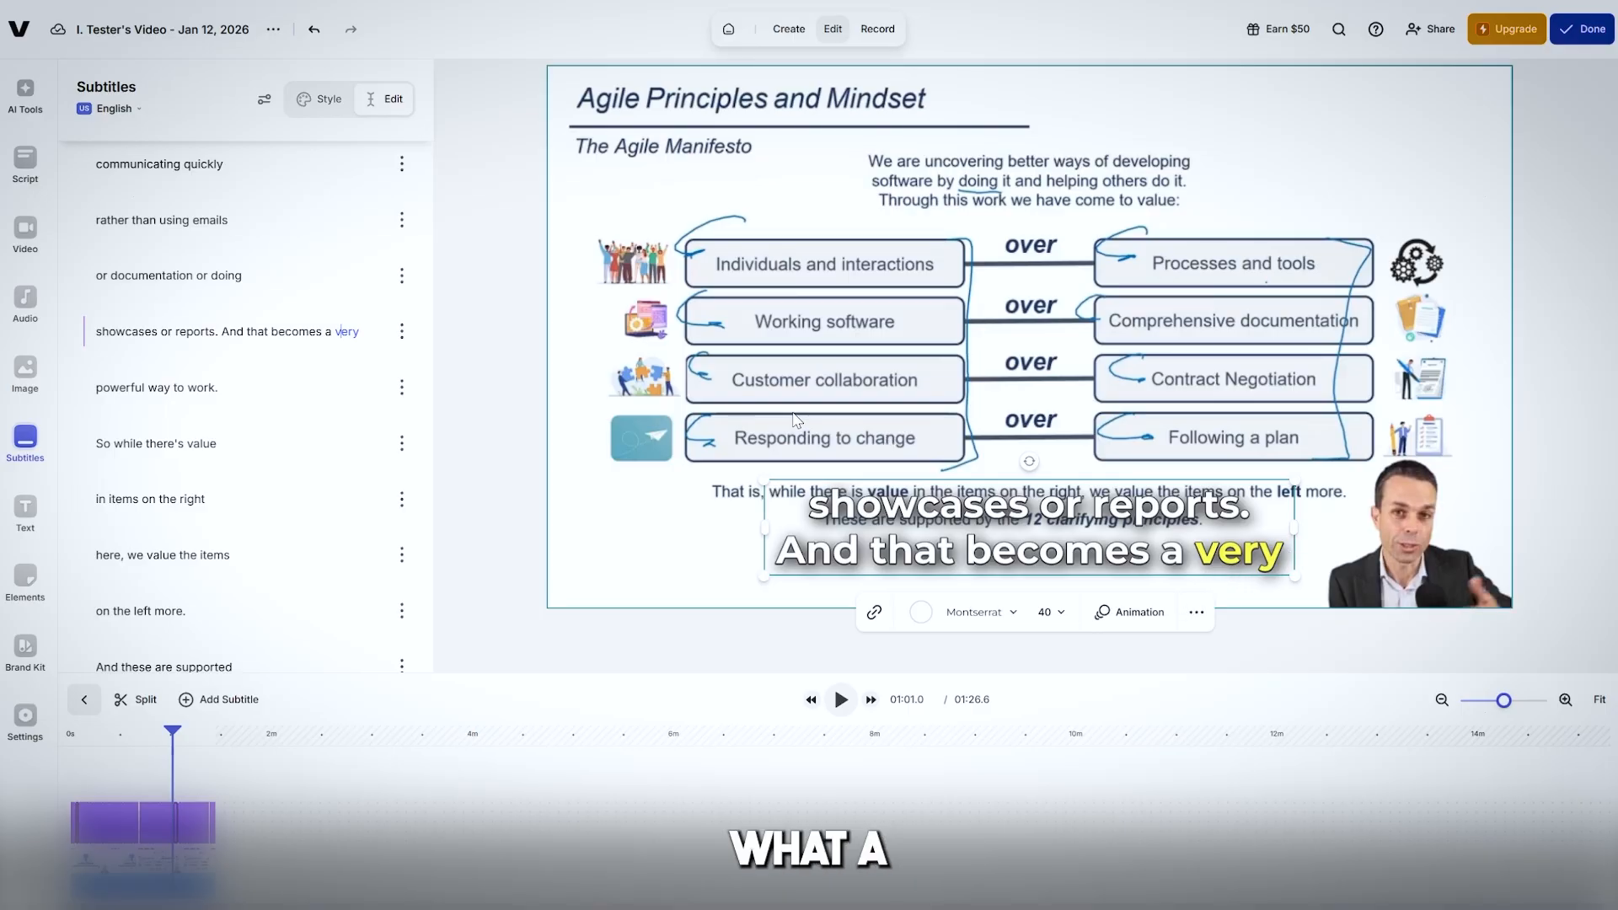
Browse the subtitle style presets and move the subtitle box slightly lower in the video frame.
scroll(253, 379, down, 3)
click(318, 99)
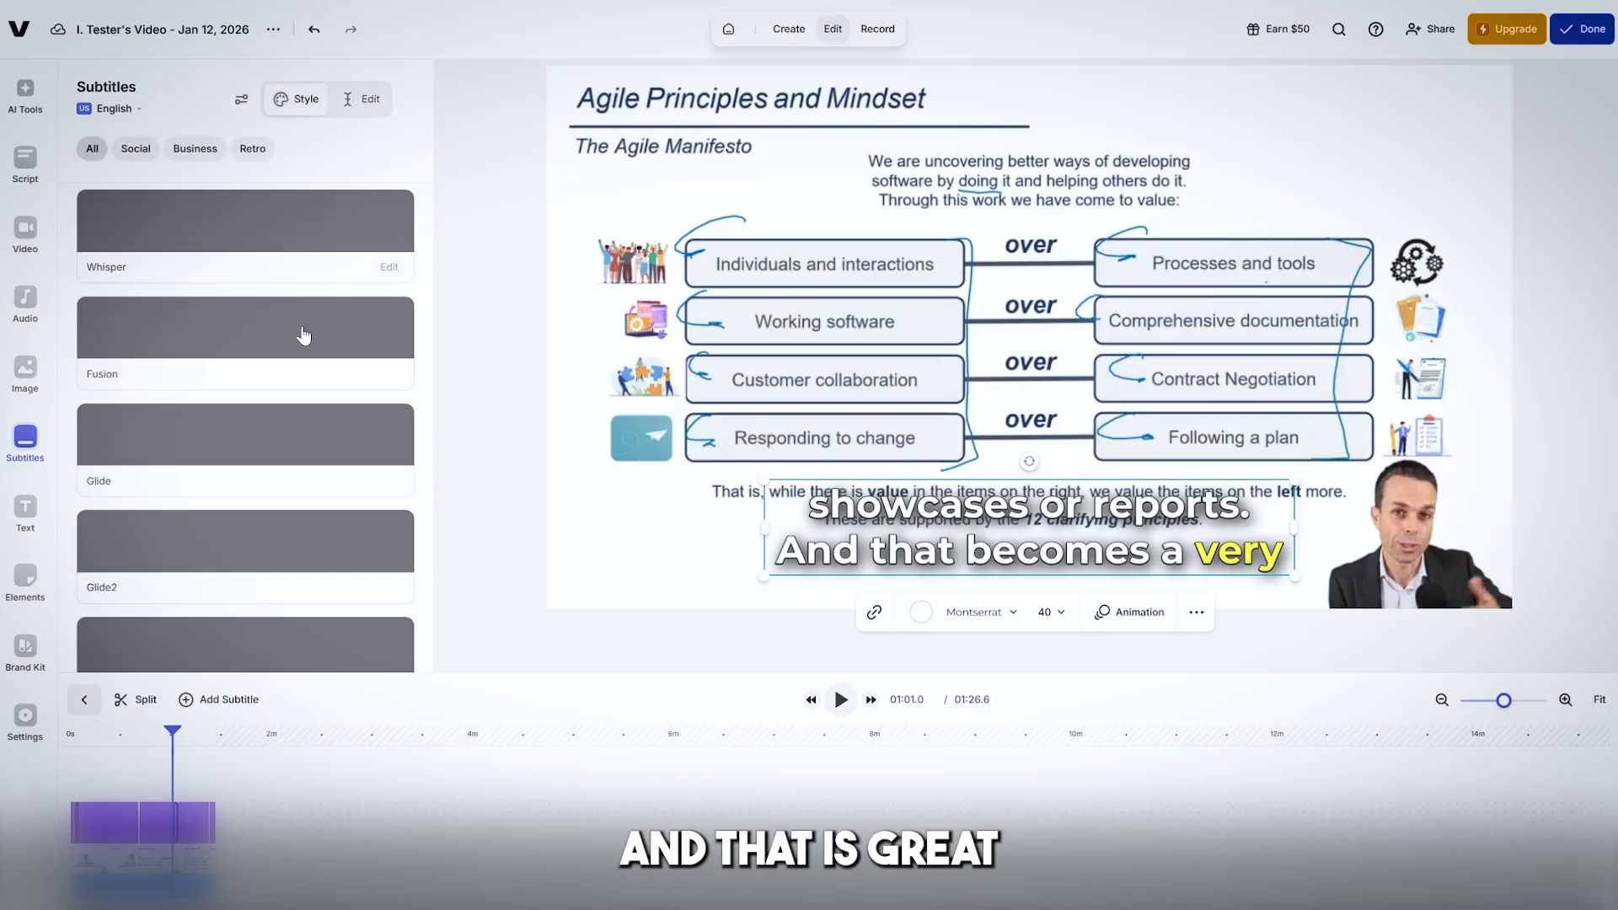
scroll(173, 506, down, 5)
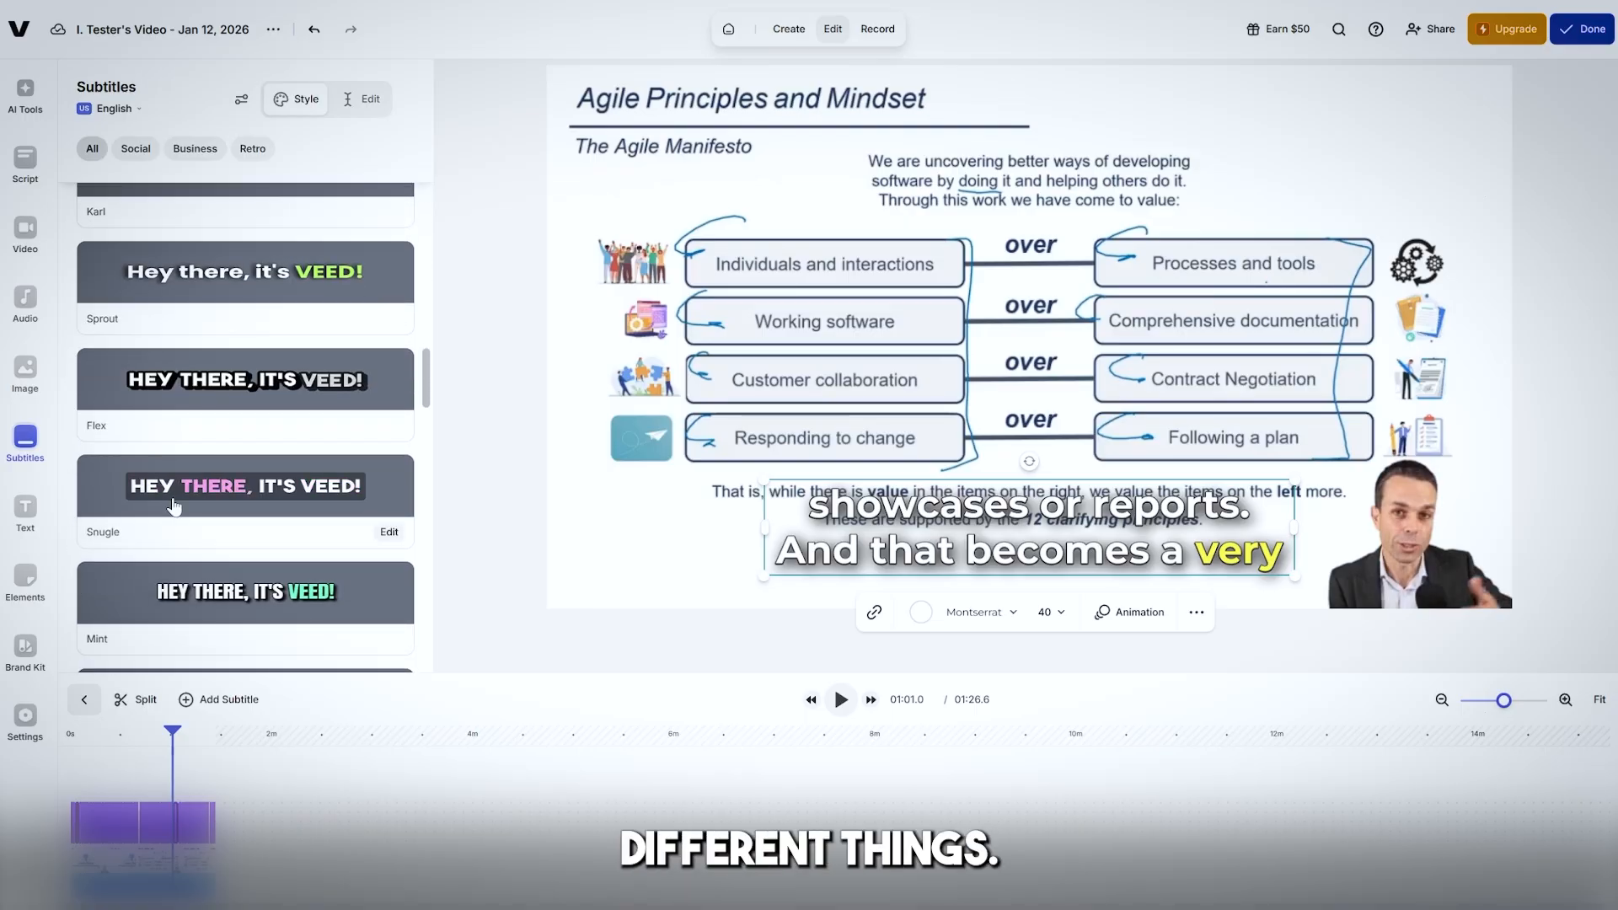
scroll(177, 488, up, 5)
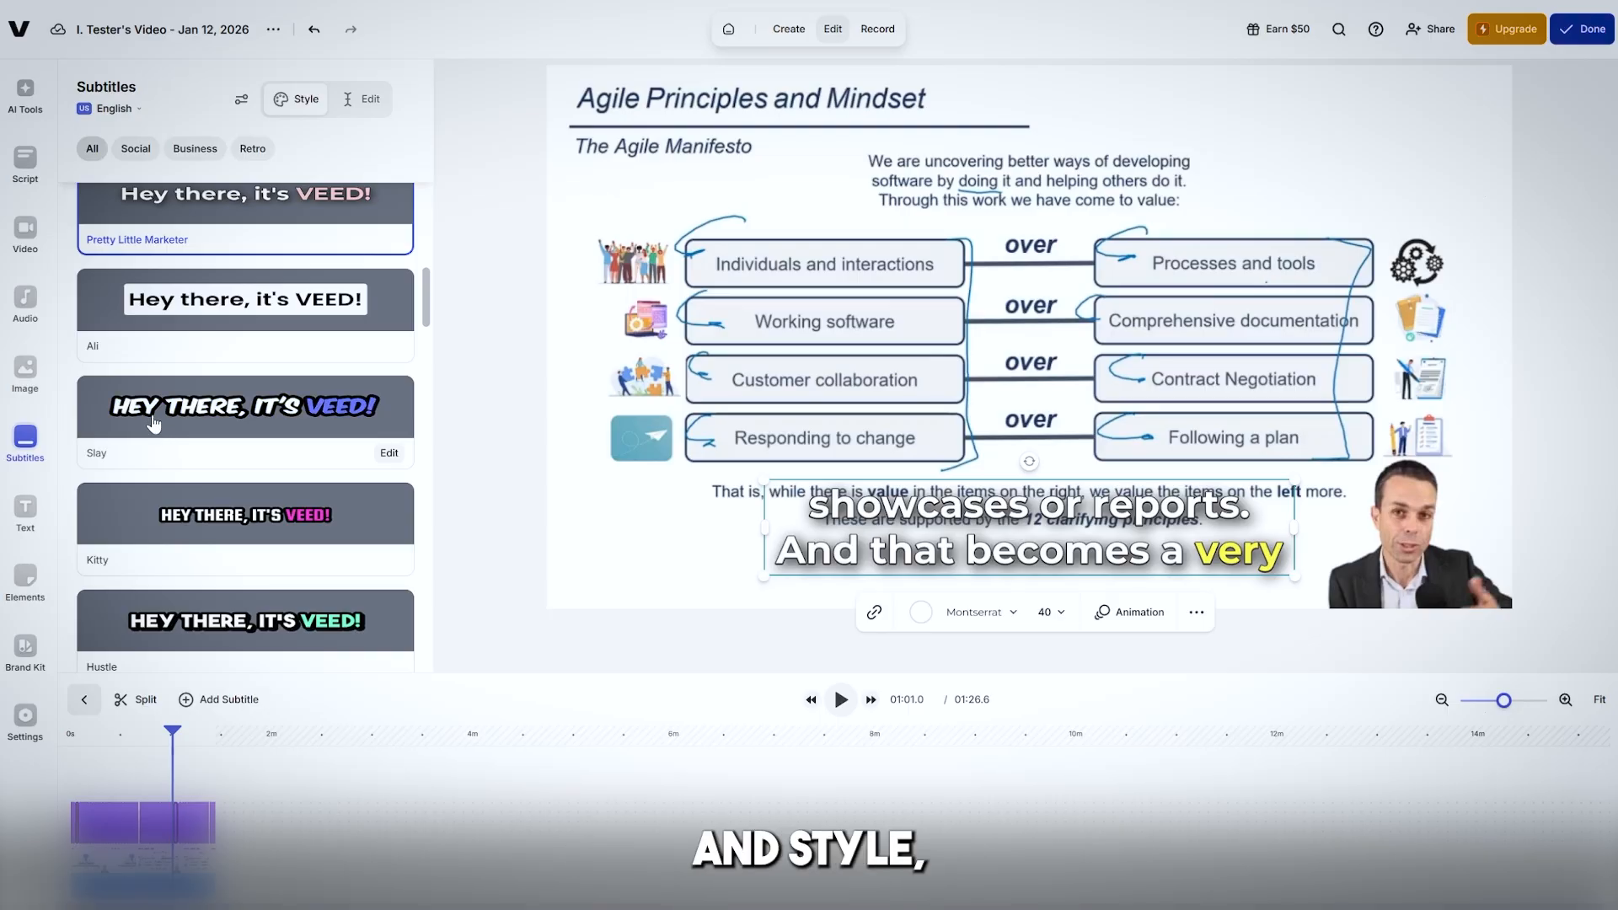
scroll(253, 506, down, 10)
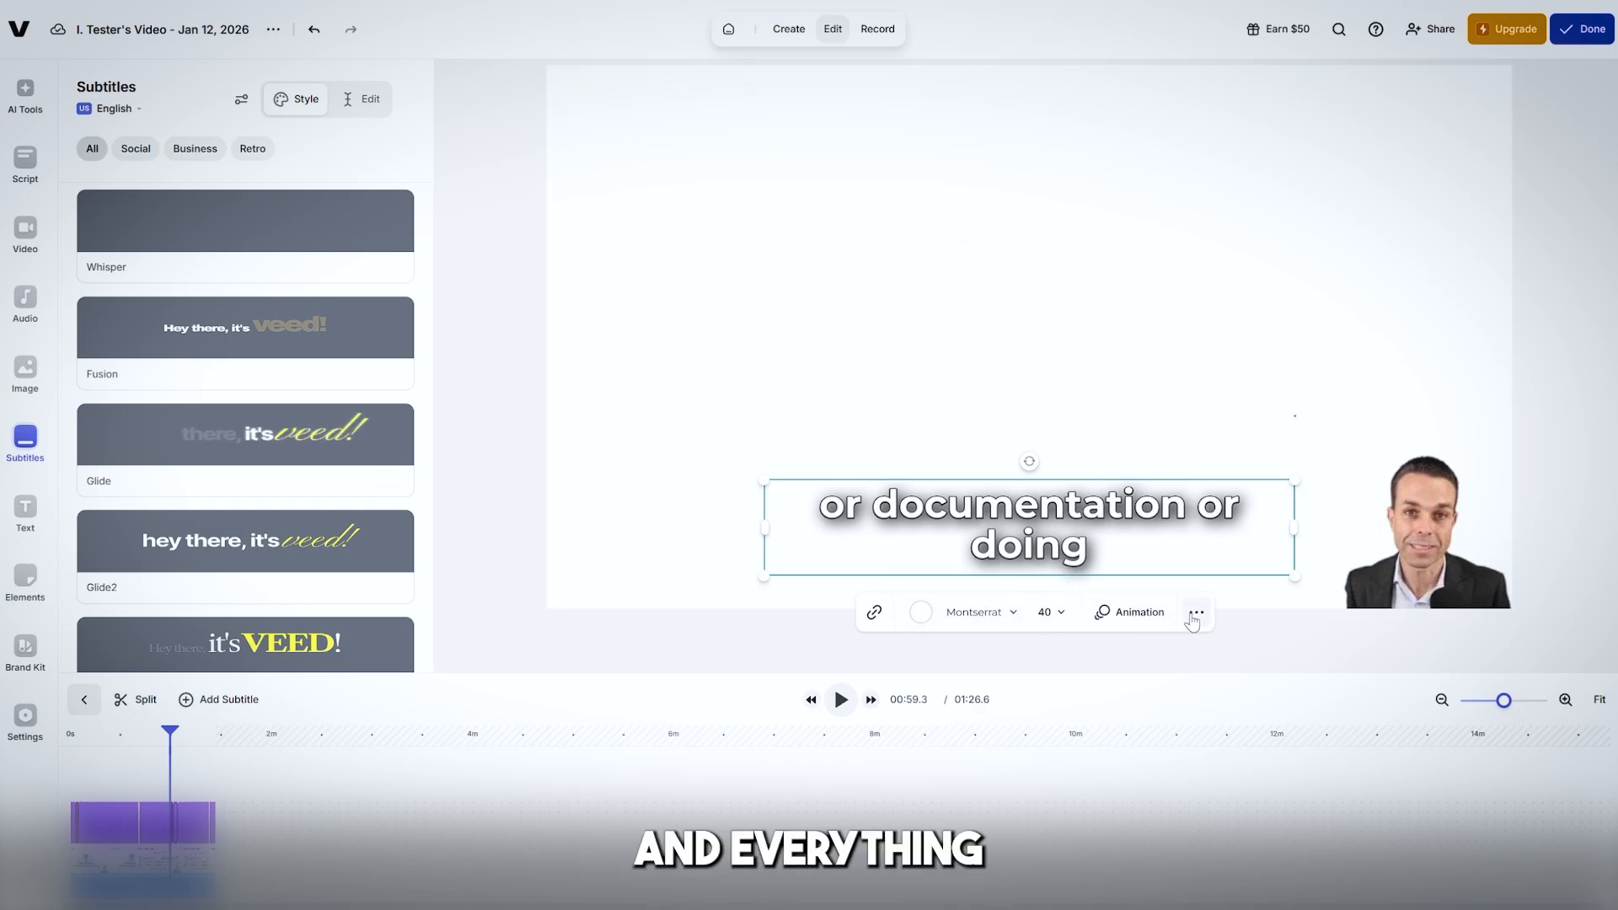
mouse_move(1082, 516)
mouse_down()
mouse_move(1069, 460)
mouse_move(1081, 434)
mouse_move(1007, 329)
mouse_move(1076, 501)
mouse_move(1078, 560)
mouse_move(1076, 528)
mouse_up()
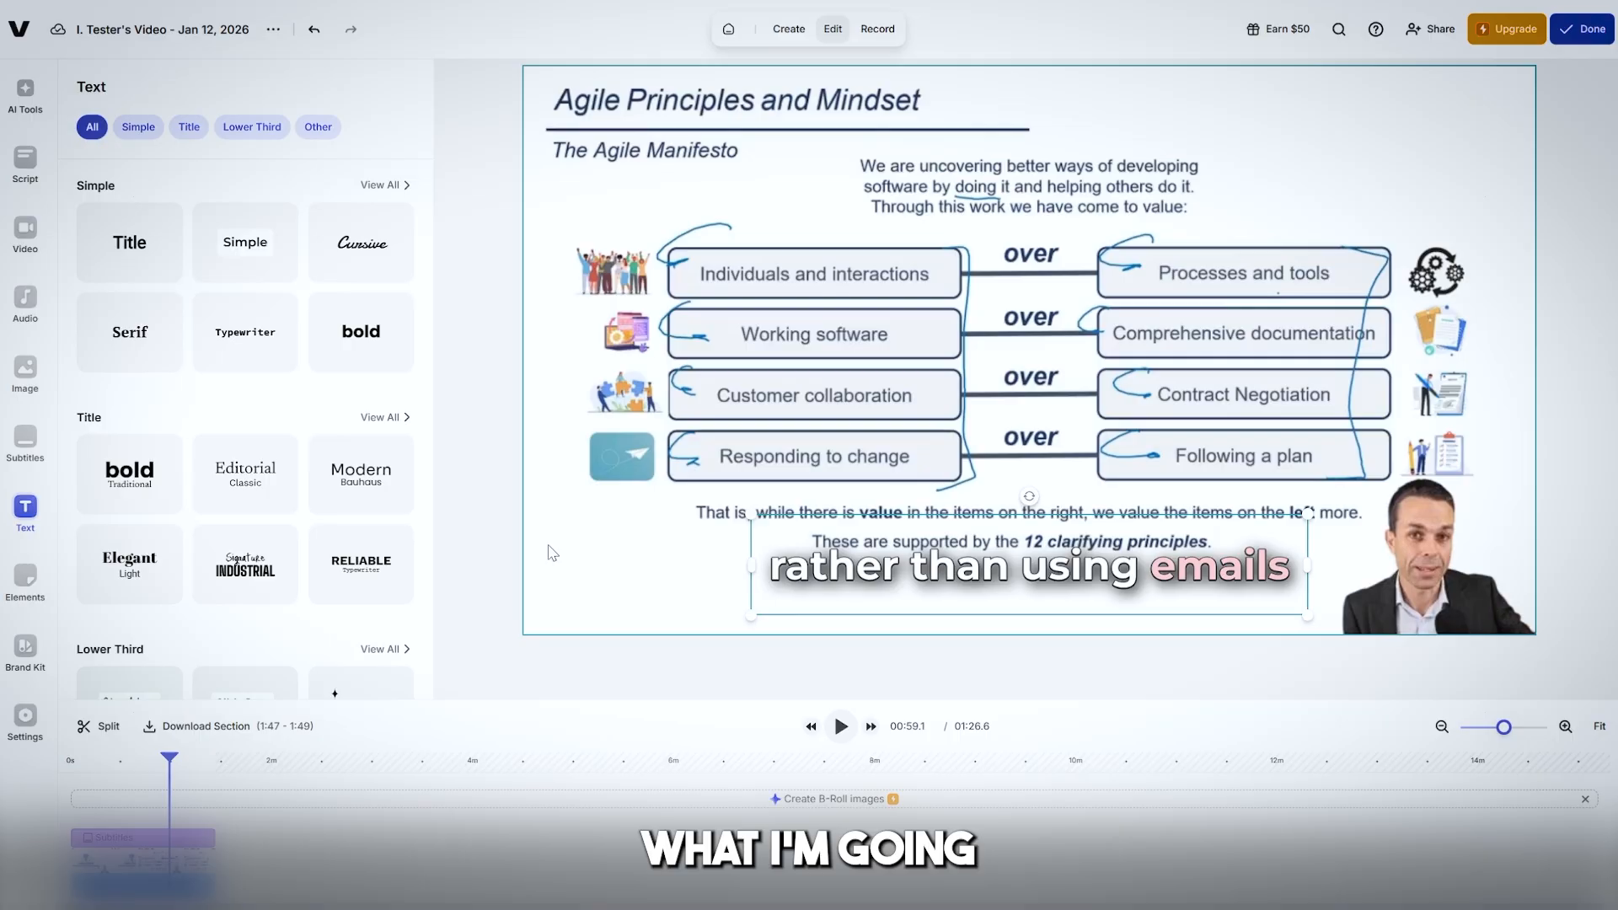
Add the red horizontal progress bar from the progress visualizers to the video.
click(24, 580)
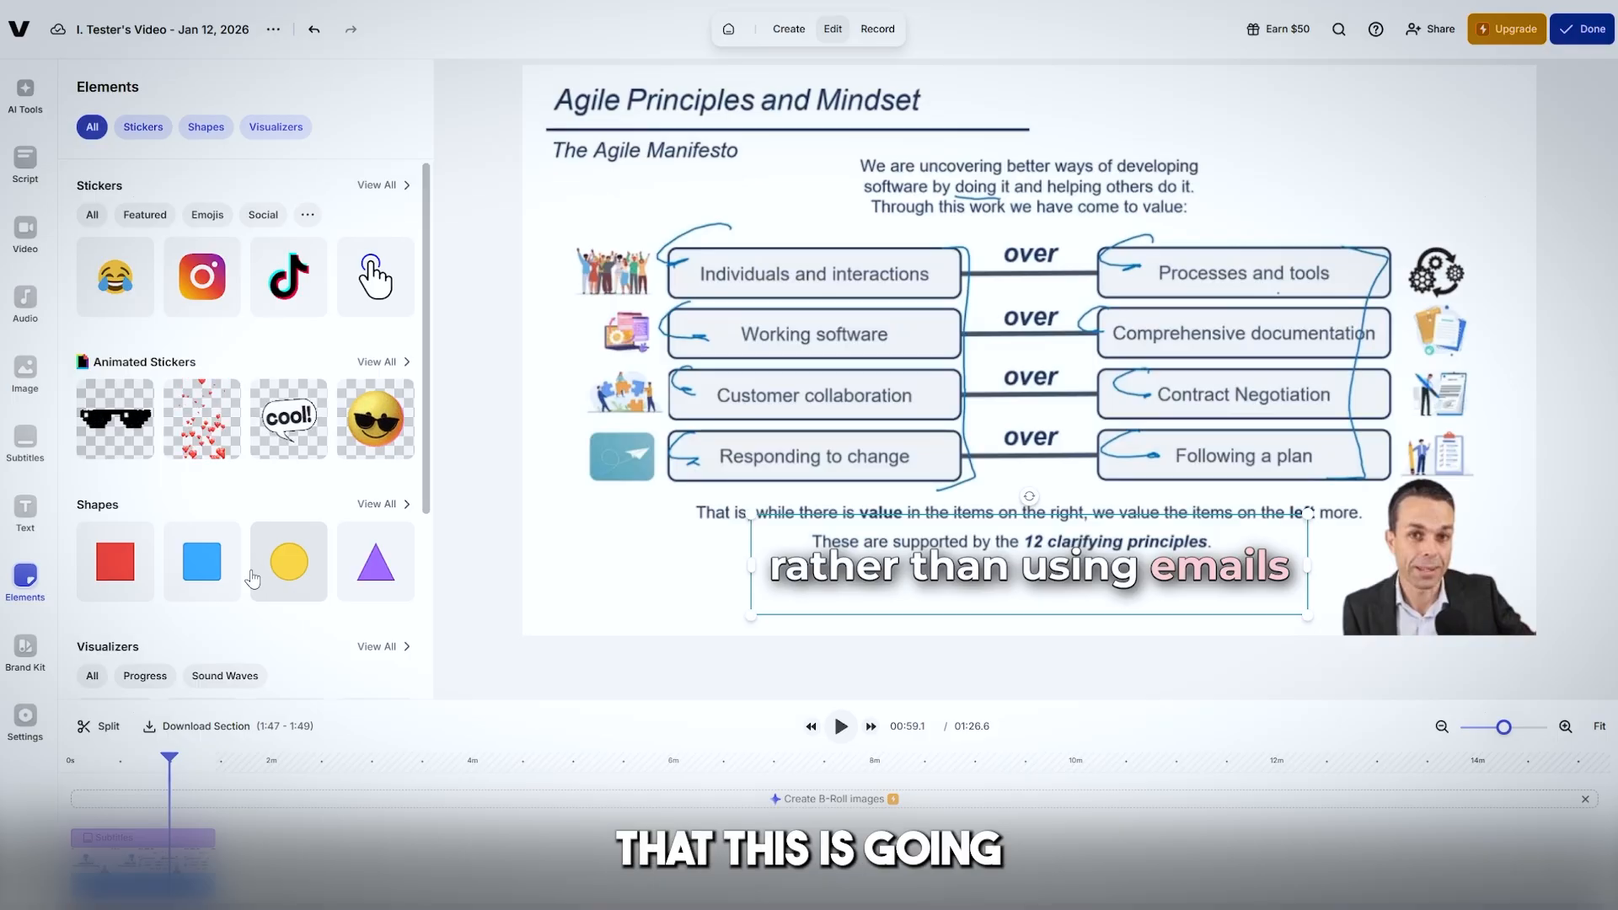
scroll(225, 504, down, 3)
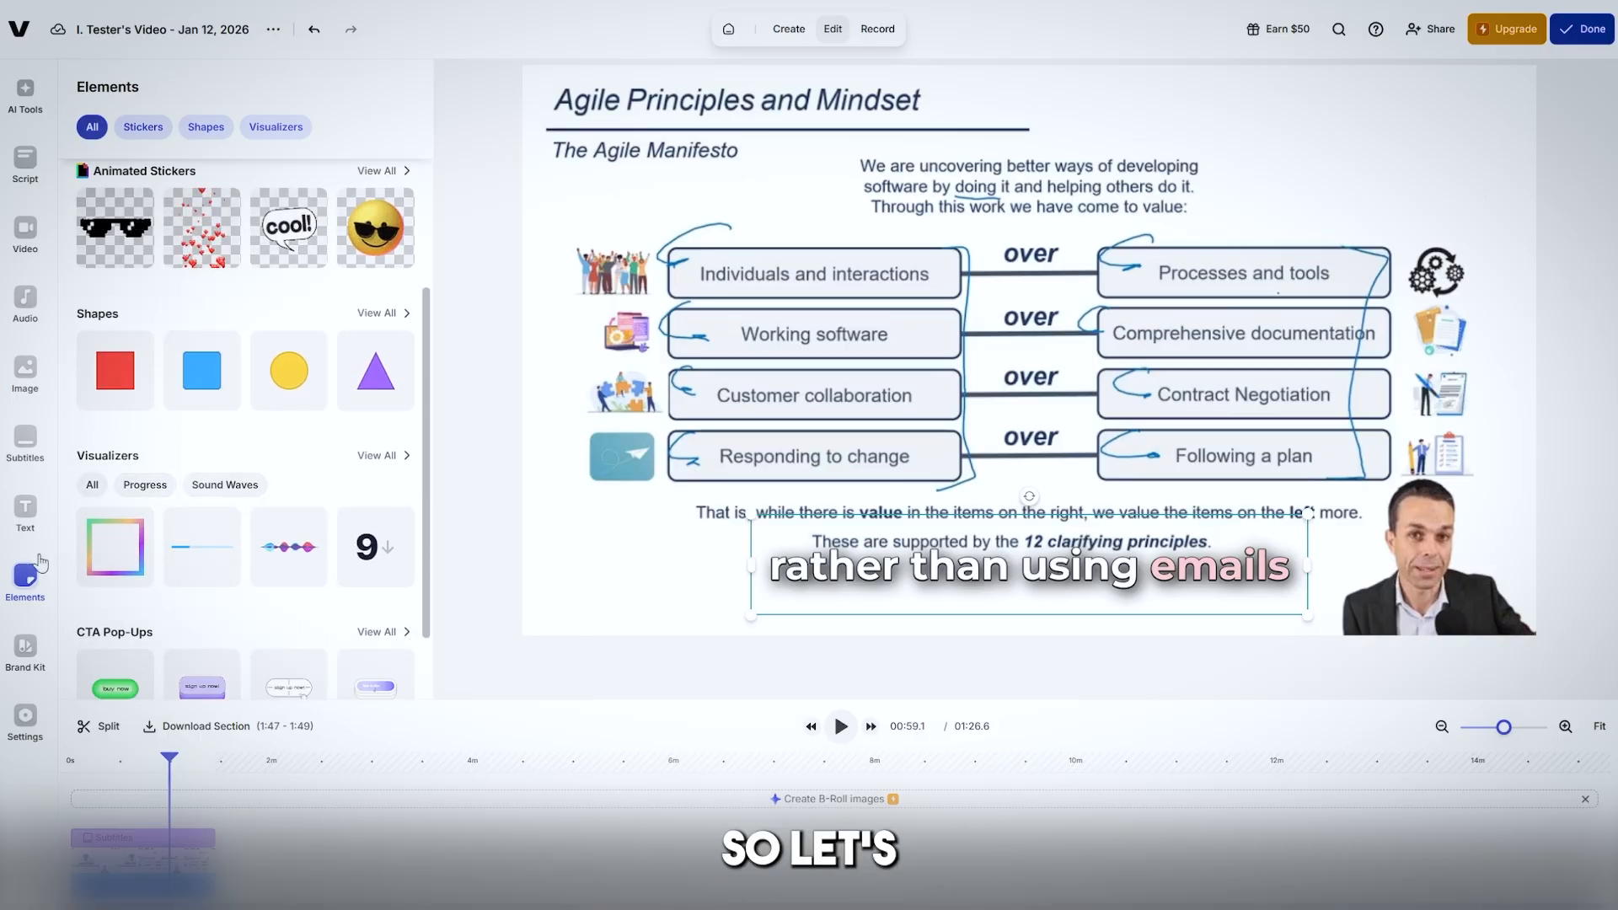
click(145, 484)
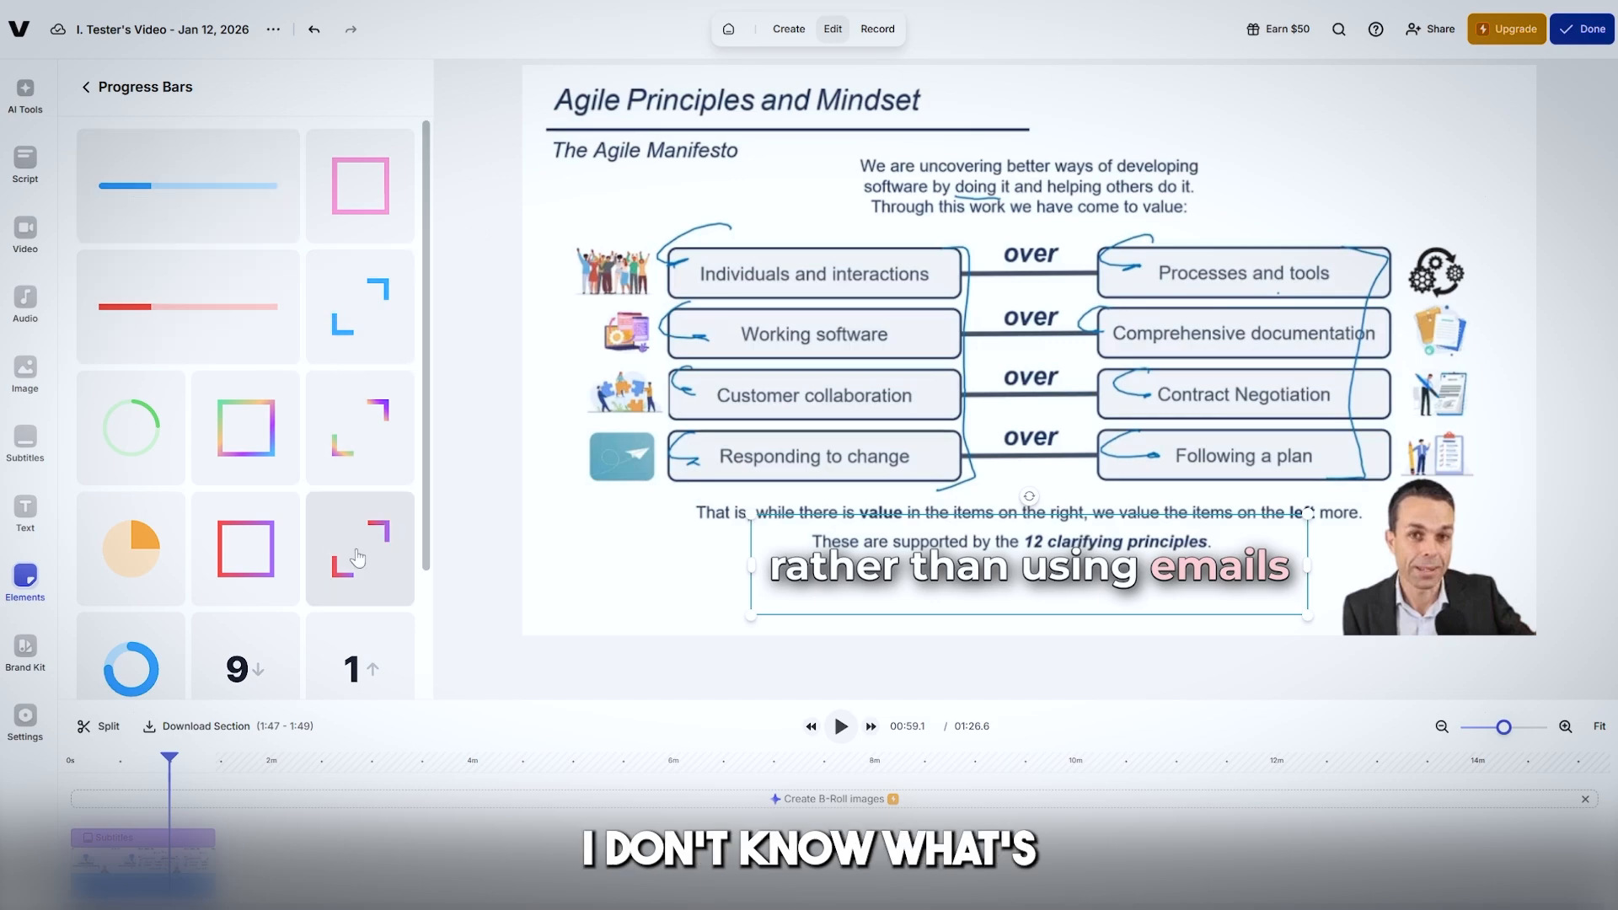
scroll(357, 557, down, 2)
scroll(244, 388, up, 2)
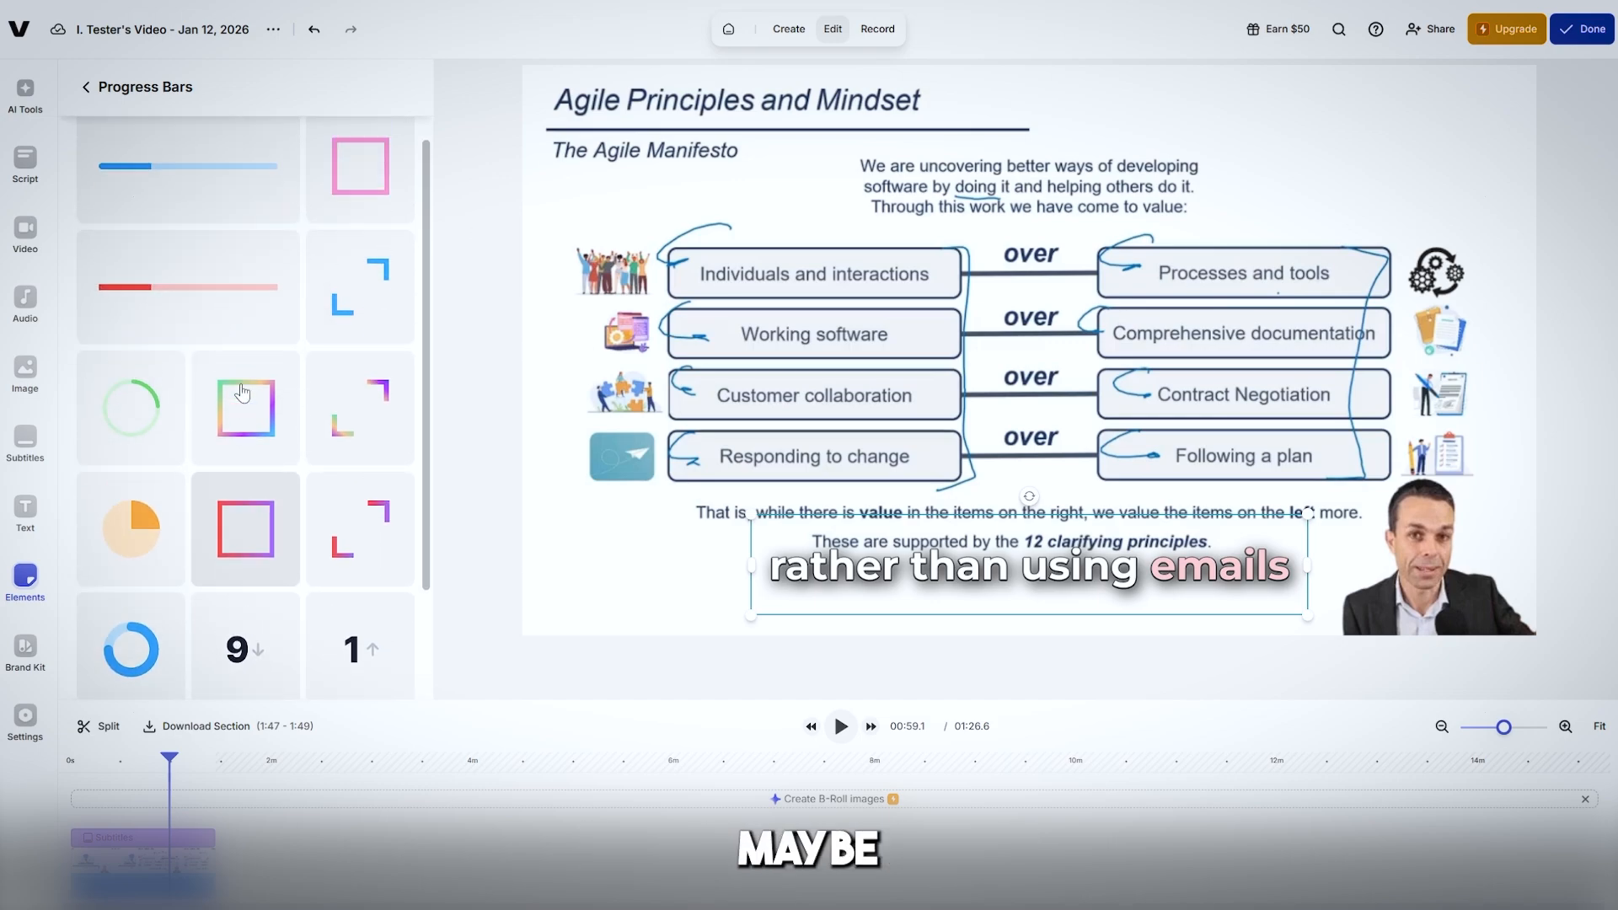
click(246, 331)
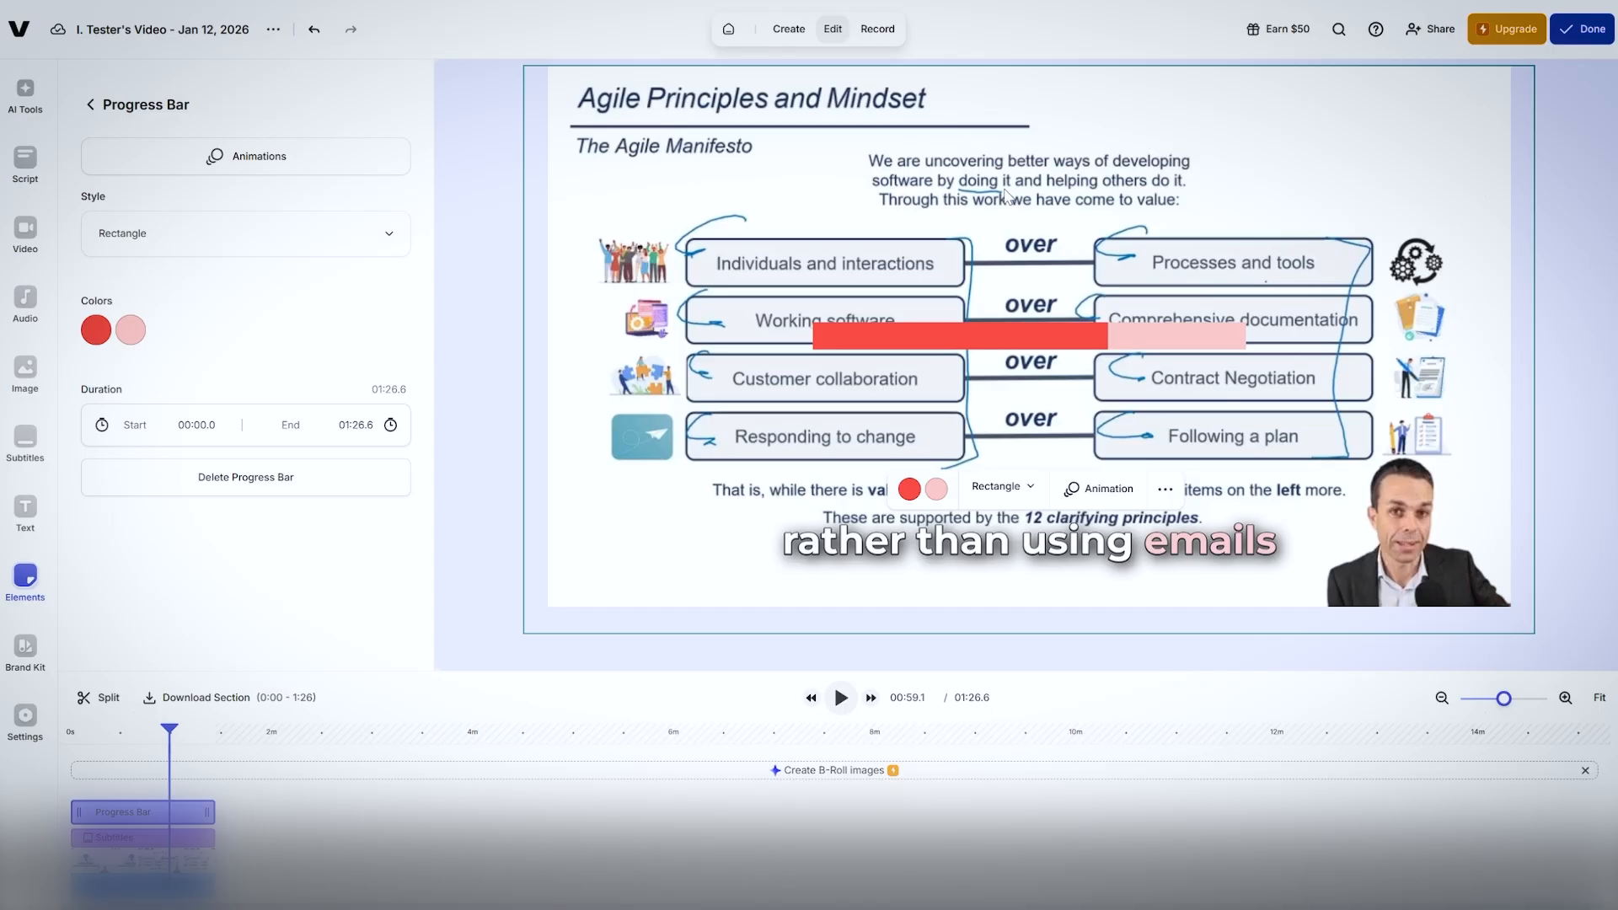
Move the progress bar to the upper-right corner of the video frame and scrub to about 00:42 to check it.
drag(1028, 299, 1274, 103)
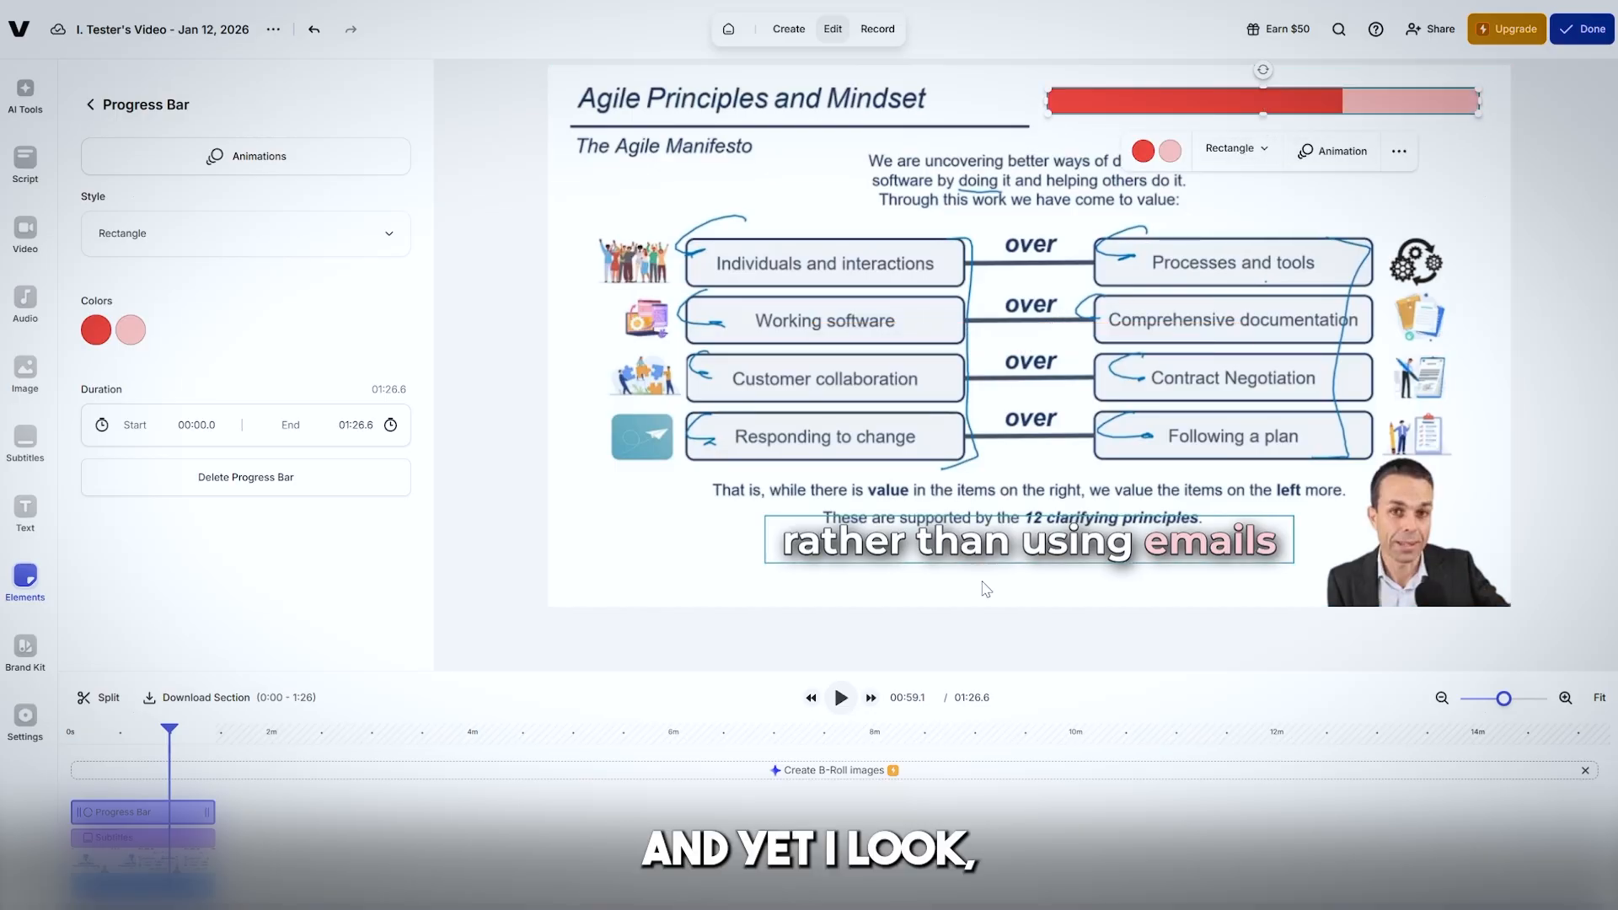
drag(157, 733, 73, 726)
drag(57, 723, 140, 716)
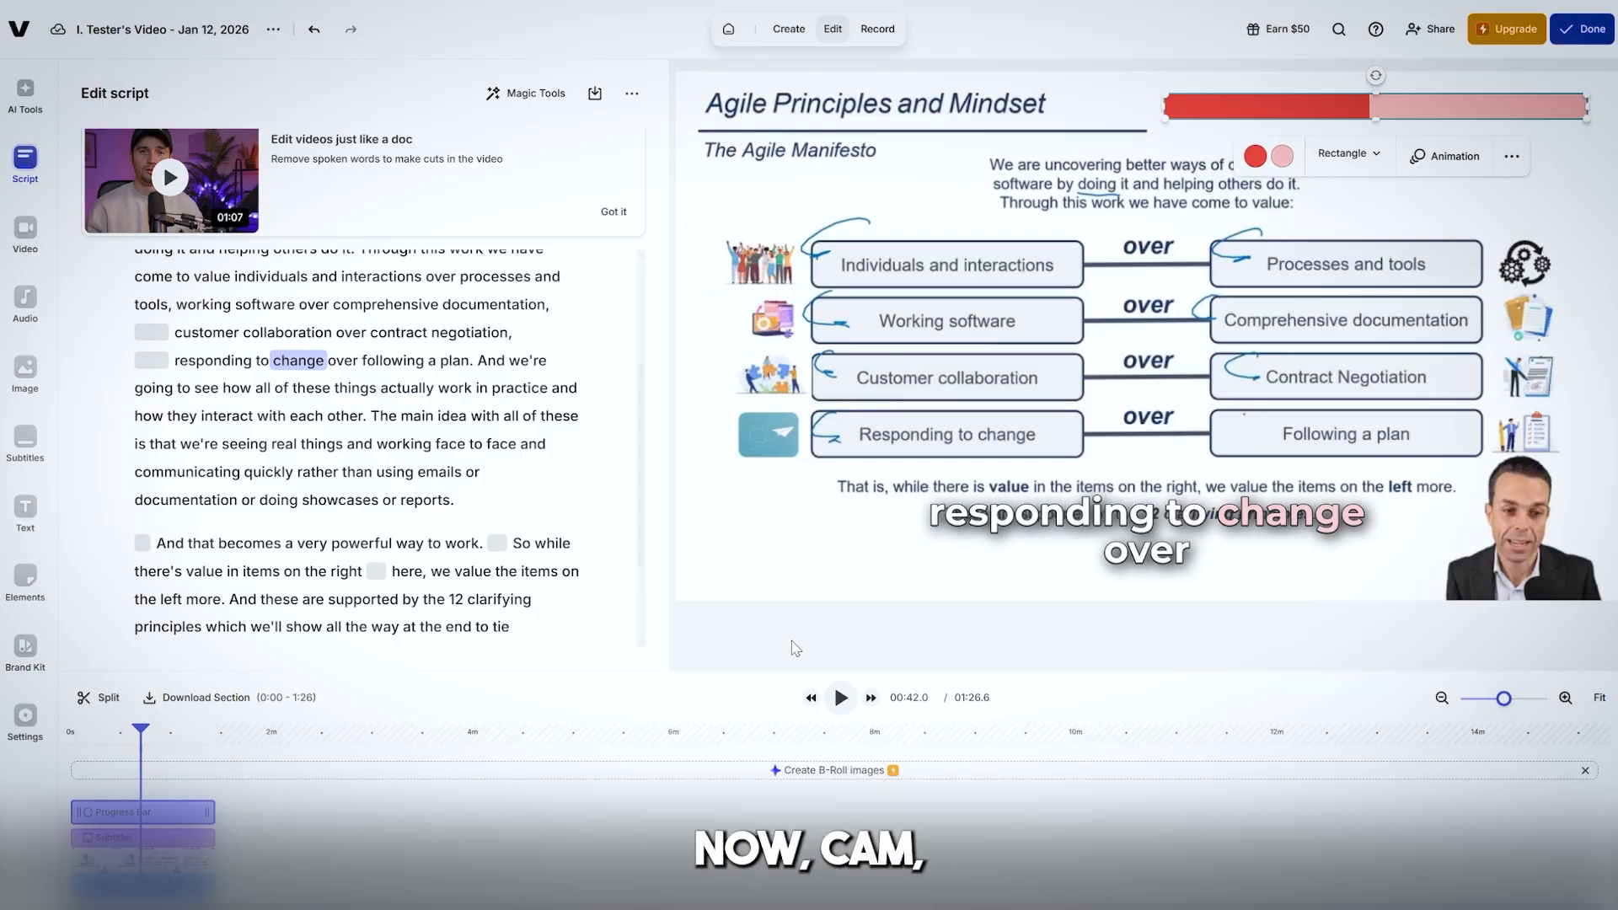
Add the Synthwave Memories stock music track to the project's timeline.
scroll(511, 567, up, 3)
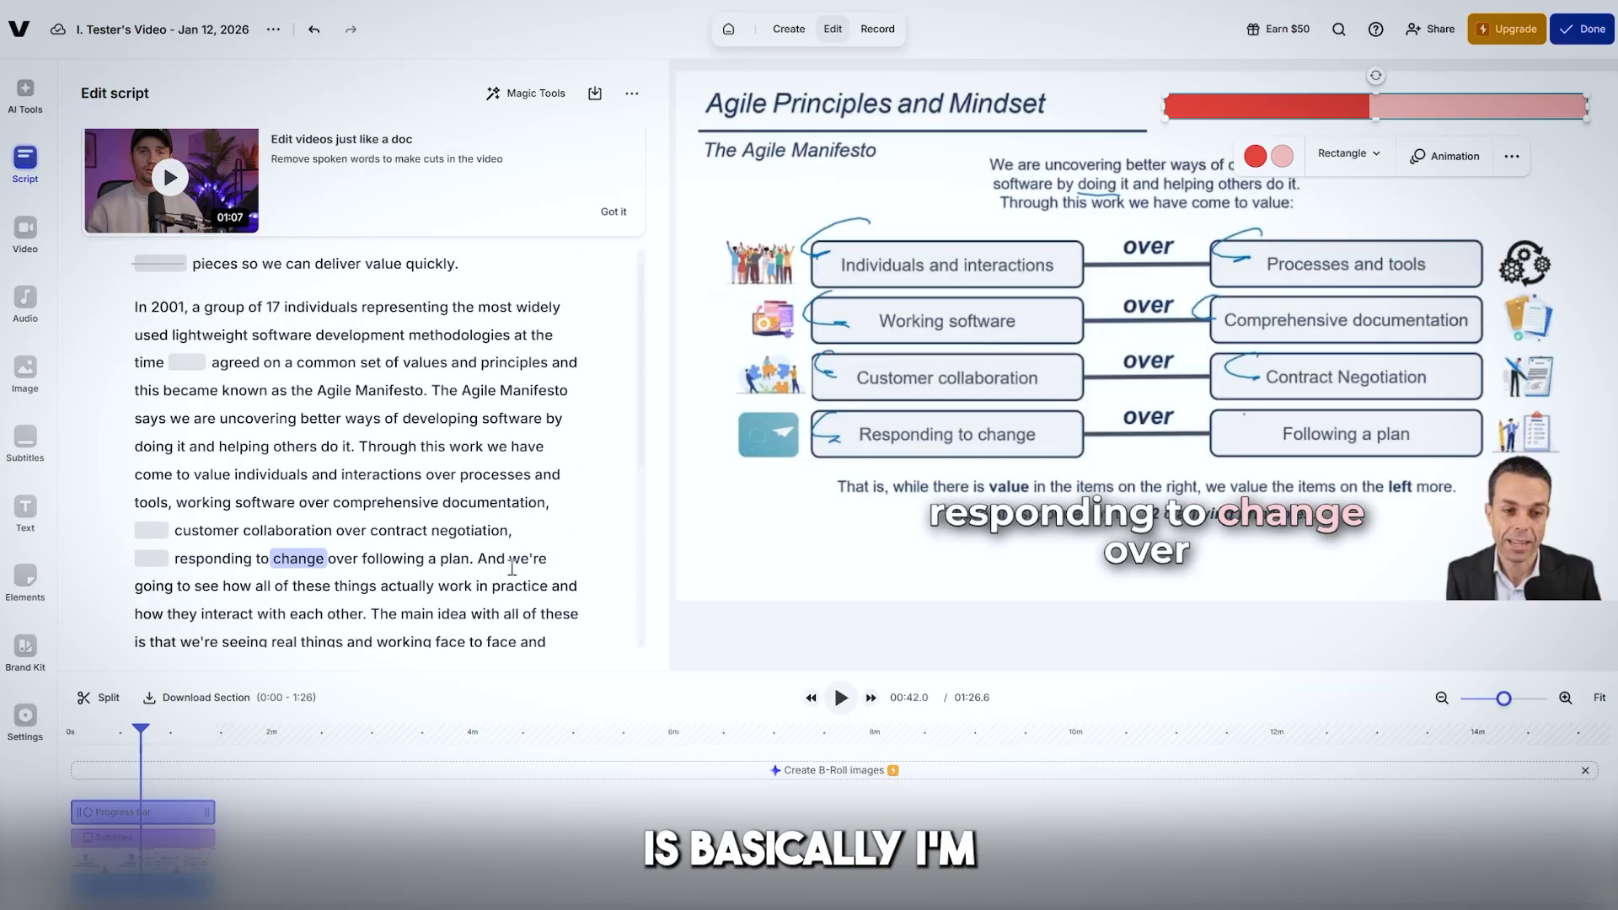
click(24, 309)
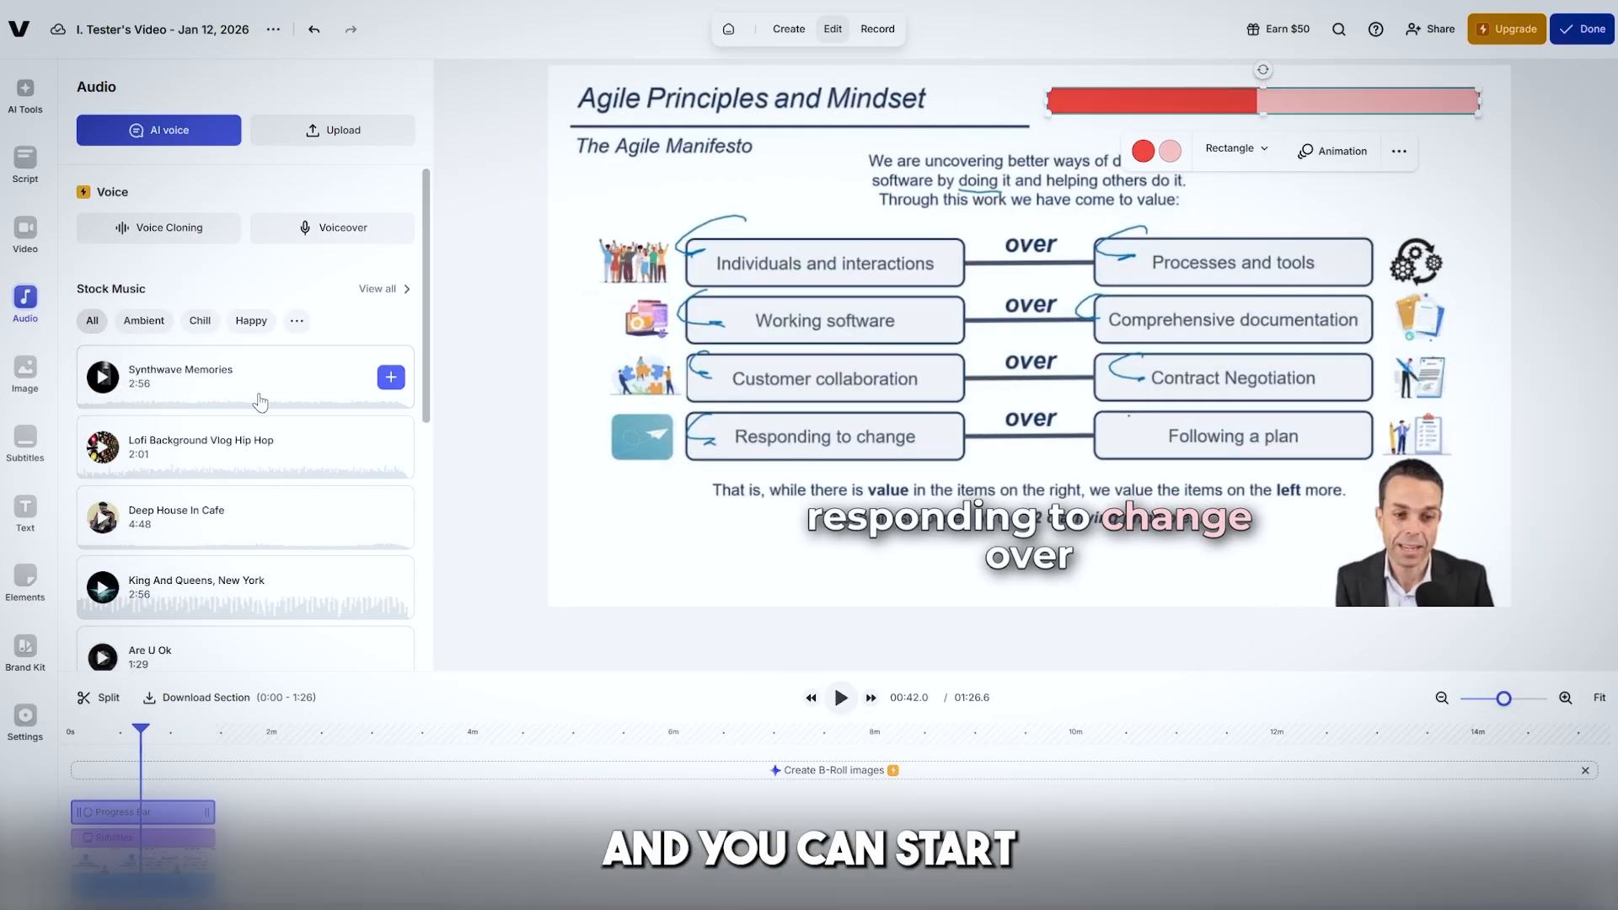
drag(118, 373, 226, 780)
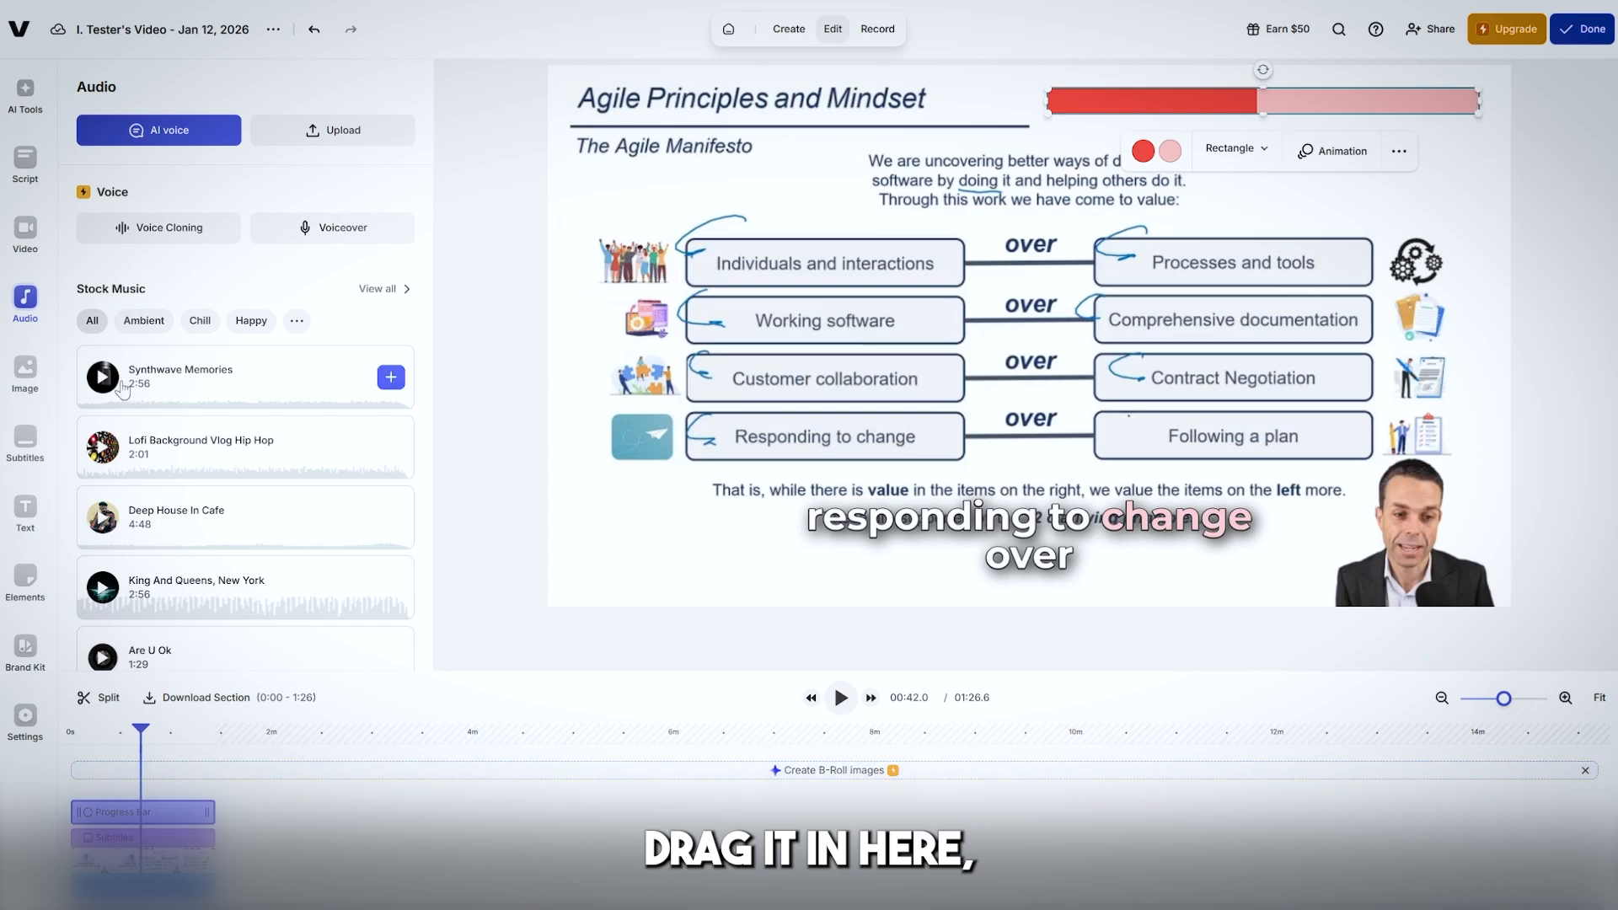
mouse_move(122, 388)
mouse_down()
mouse_move(265, 756)
mouse_move(219, 810)
mouse_move(219, 427)
mouse_move(204, 431)
mouse_up()
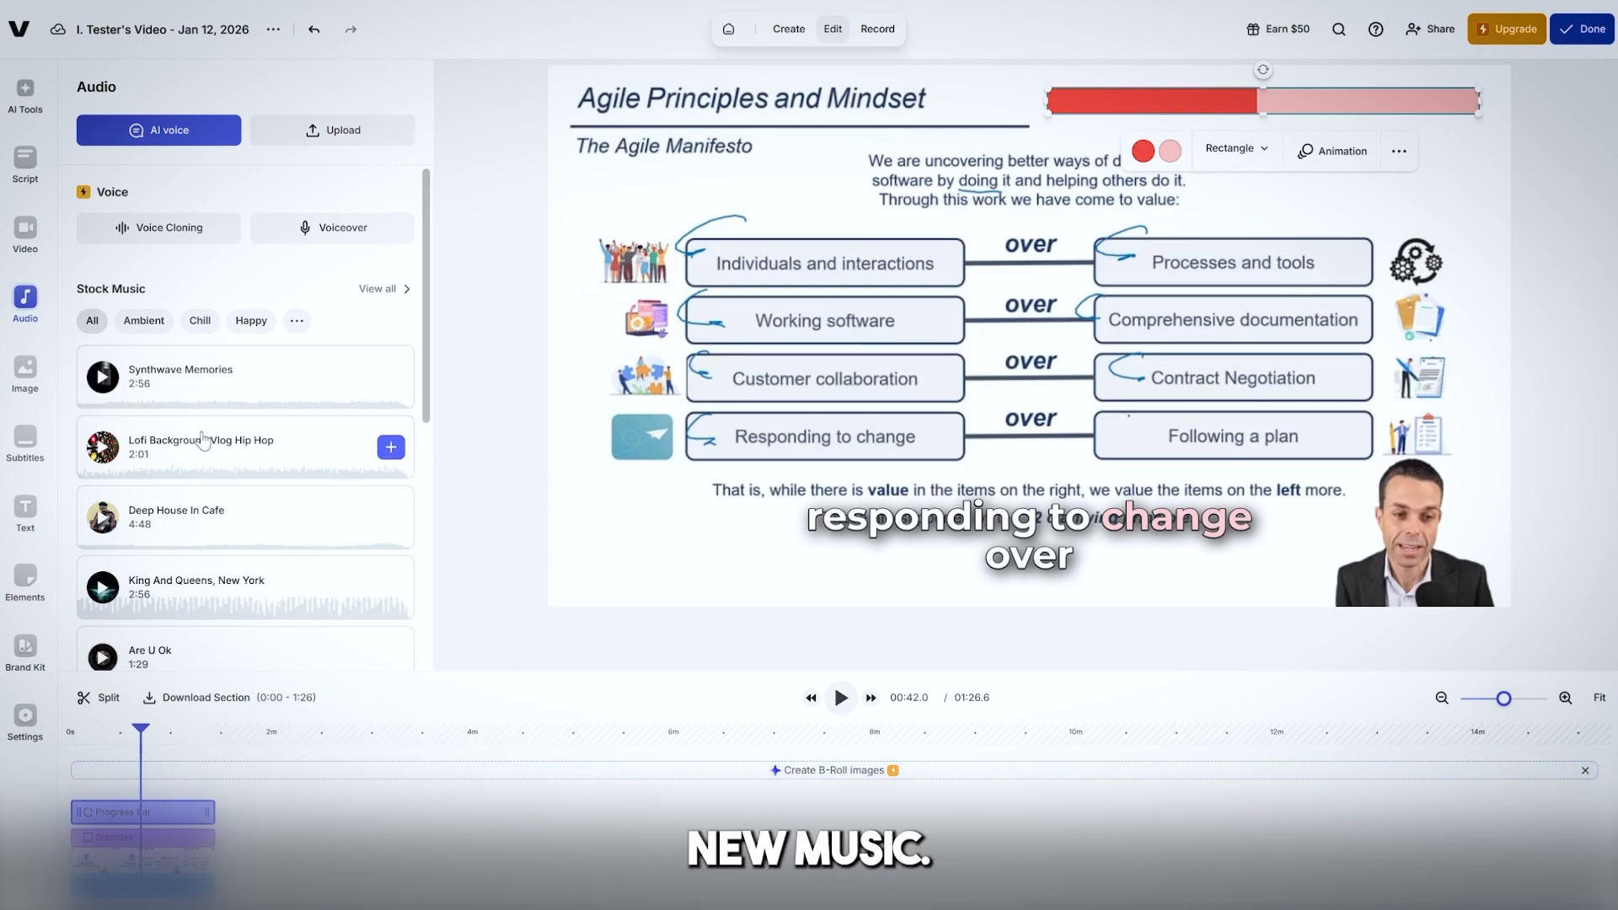
click(389, 377)
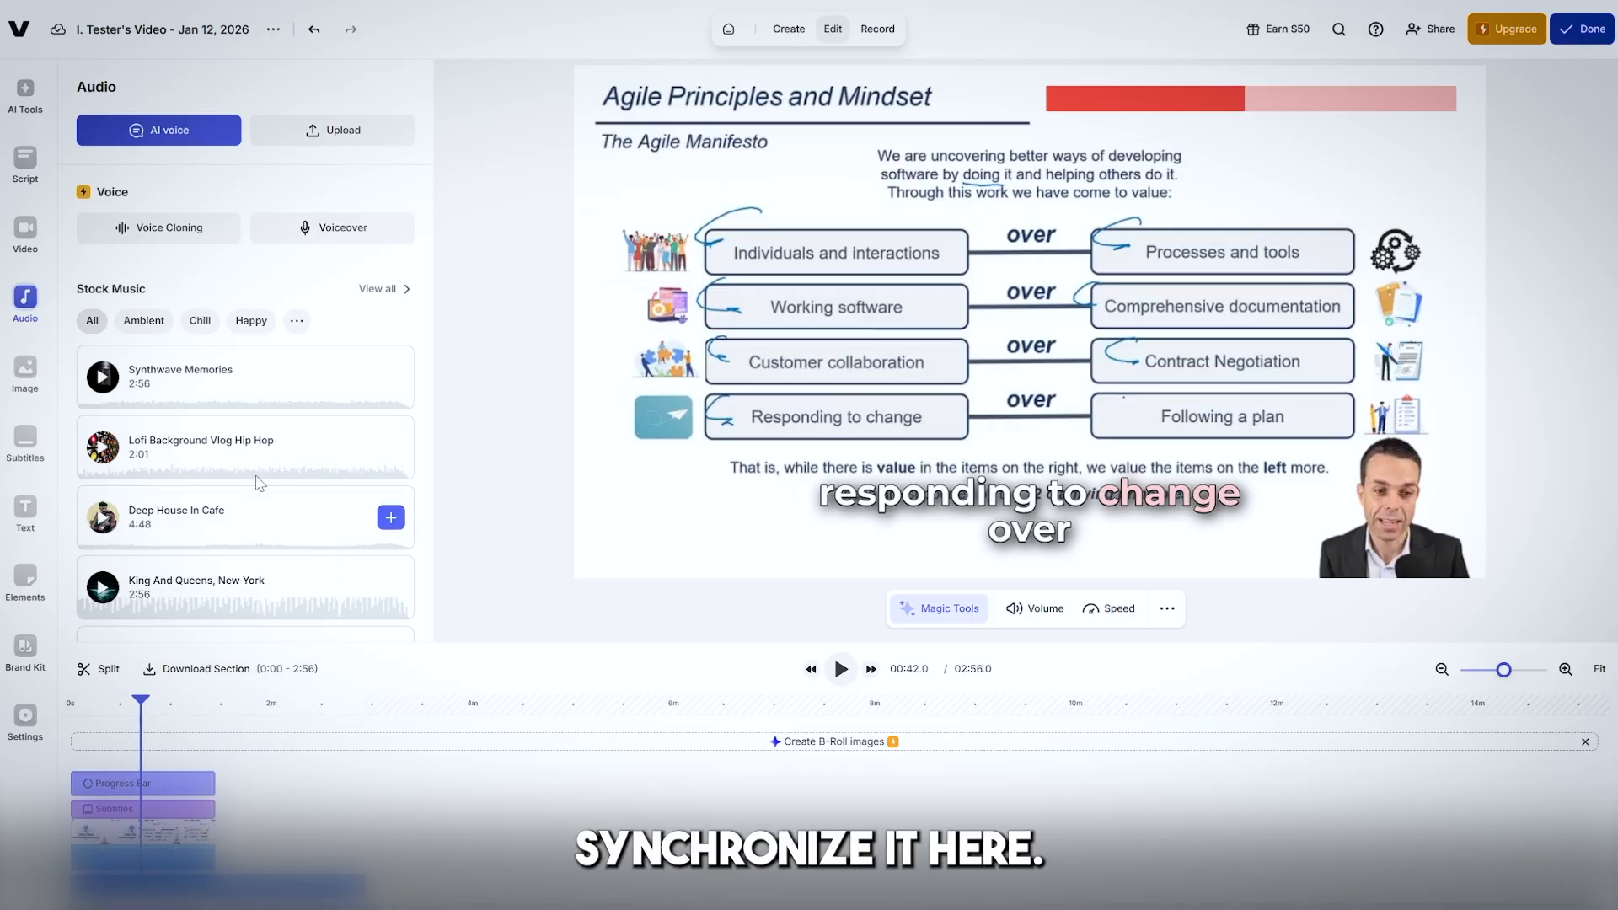
Browse the stock music and sound effects available in the audio library.
scroll(198, 447, down, 5)
scroll(198, 314, up, 4)
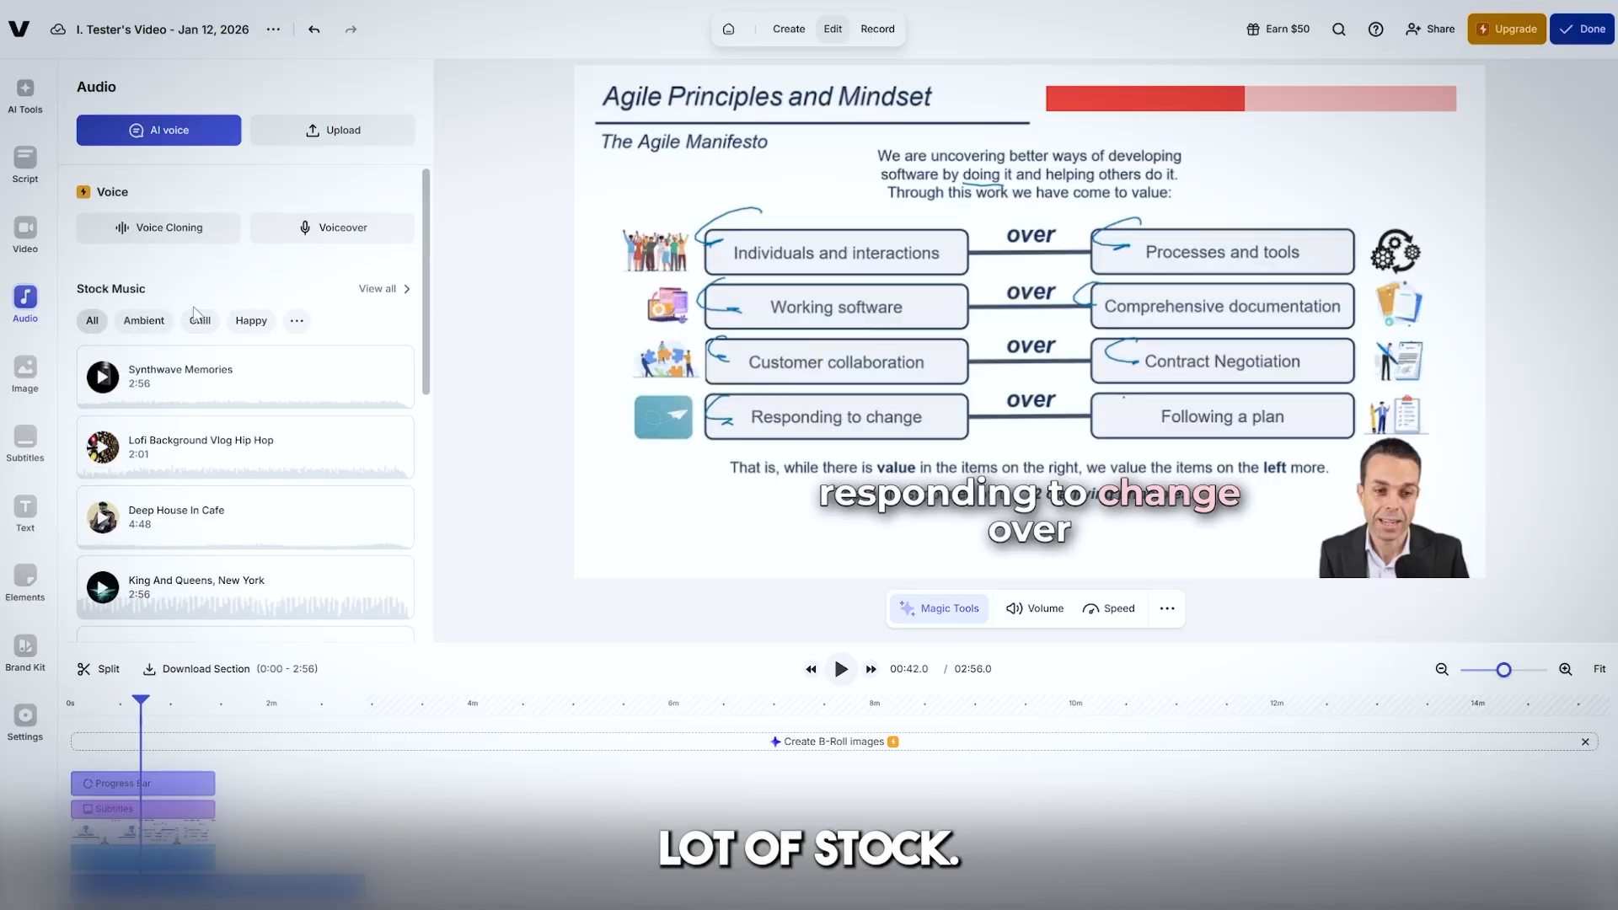
scroll(195, 420, down, 5)
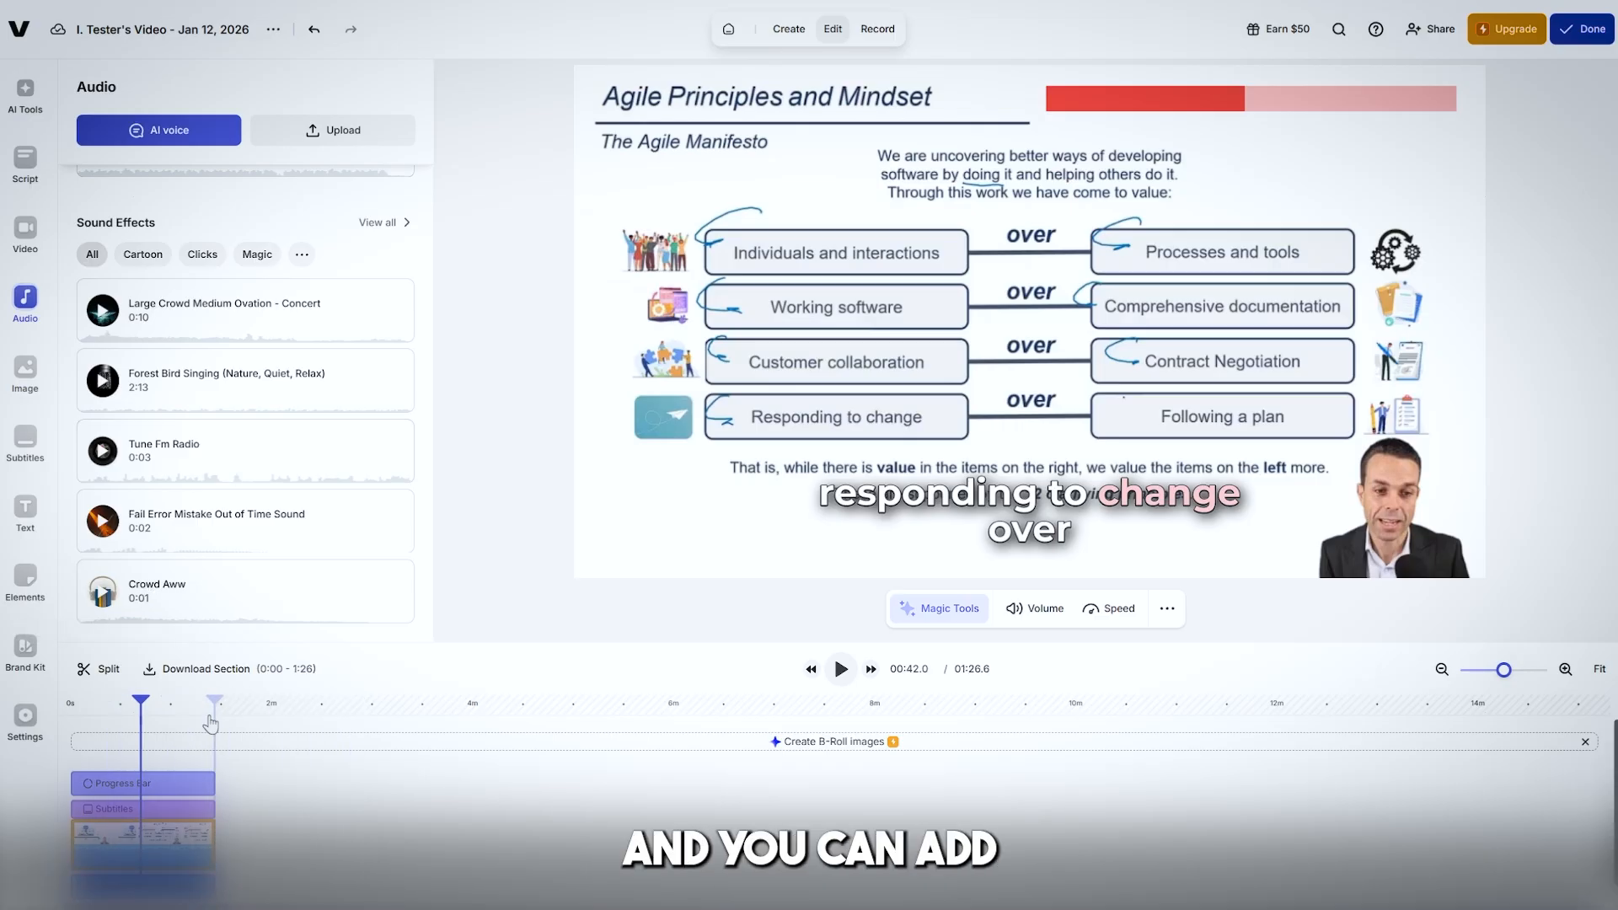
scroll(278, 482, up, 5)
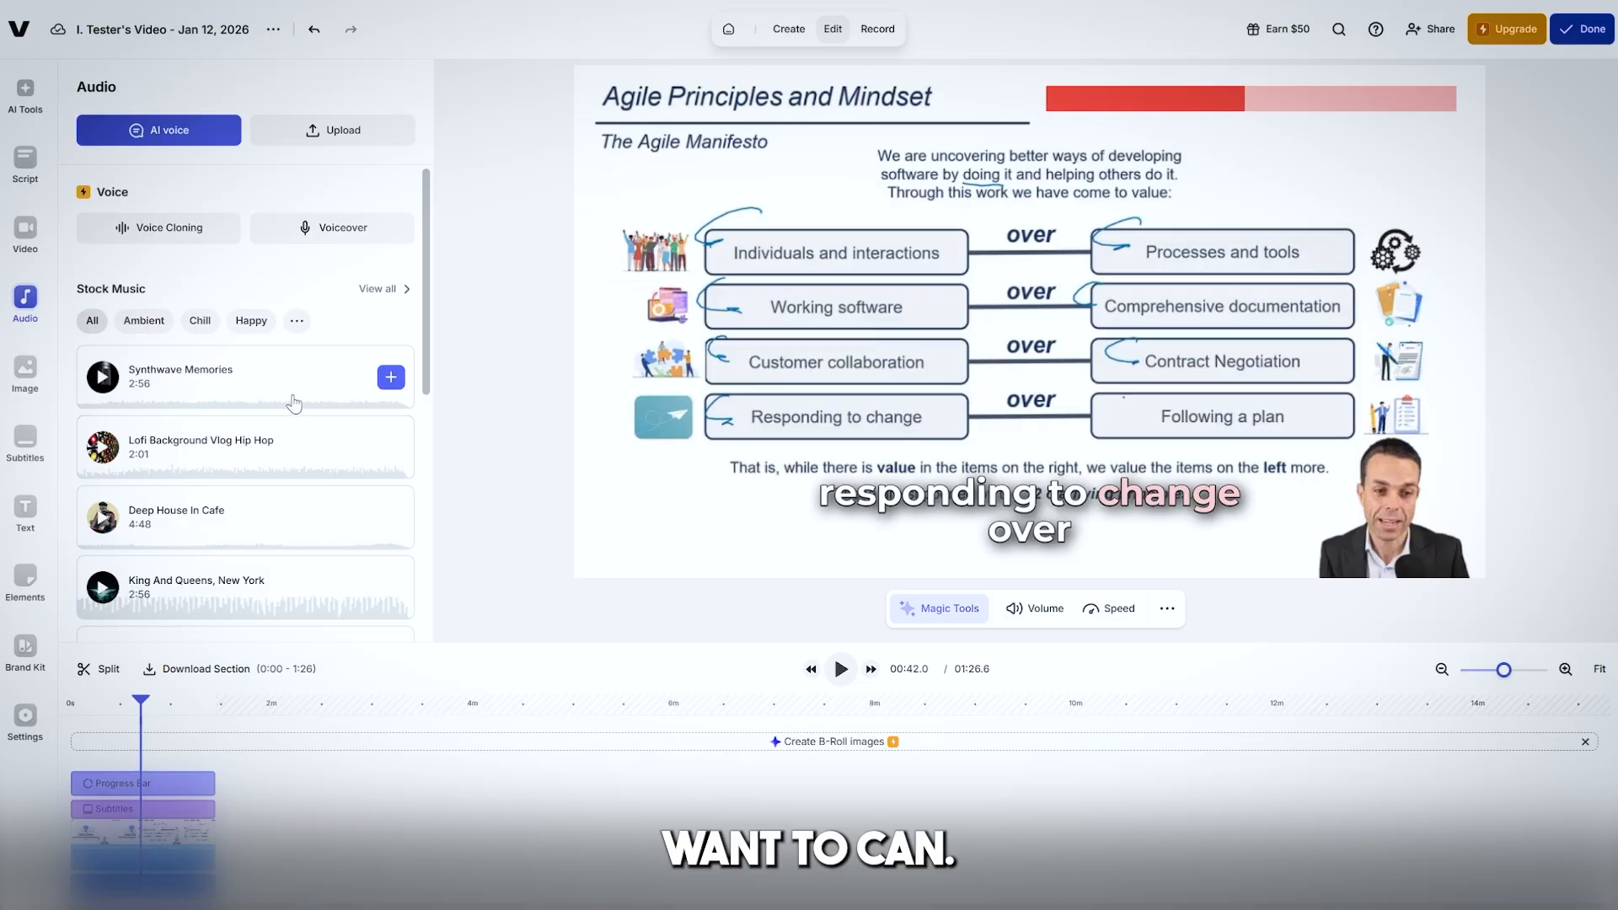
Open the audio settings of the Synthwave Memories track and set its volume to 10%.
click(25, 371)
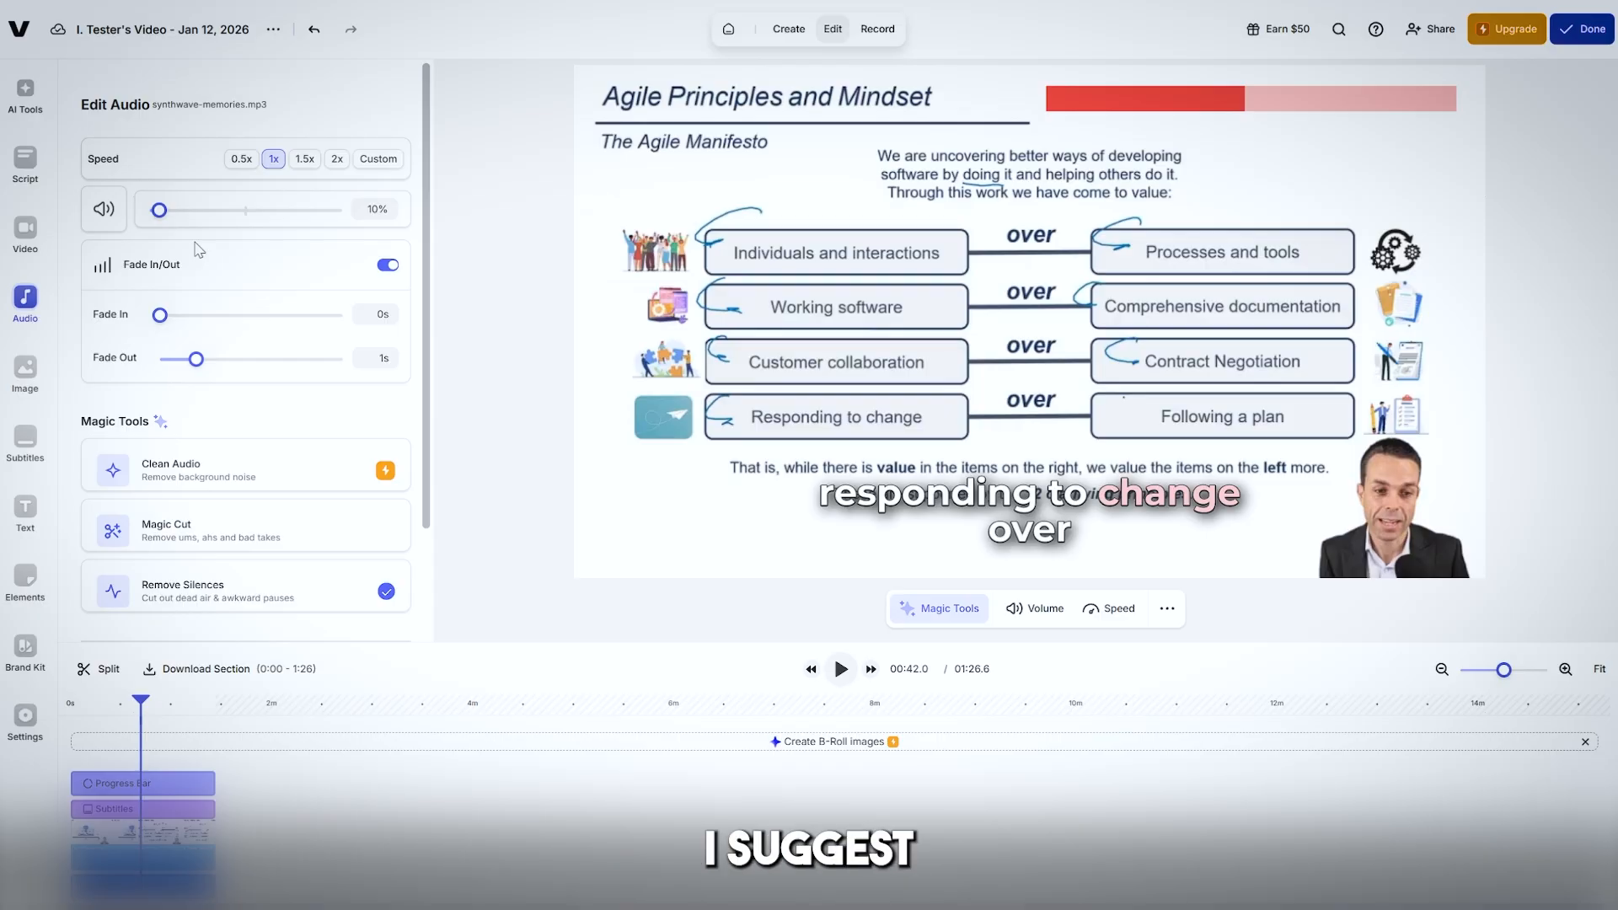
drag(160, 210, 161, 218)
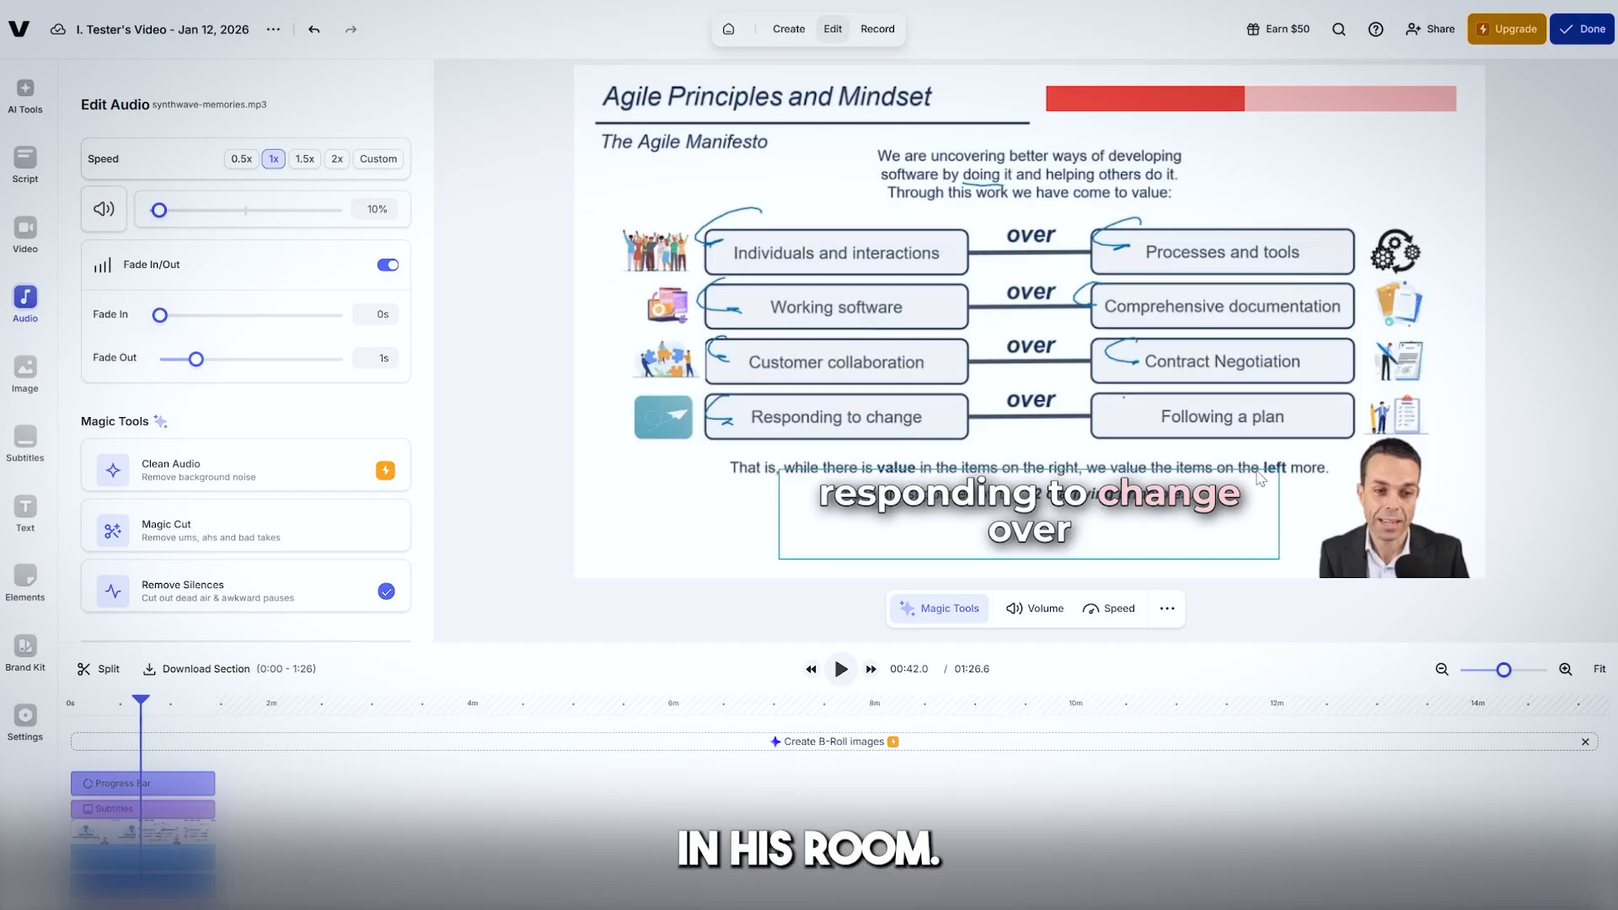
Try raising the main video clip's volume to 34% and mute its audio again.
click(163, 858)
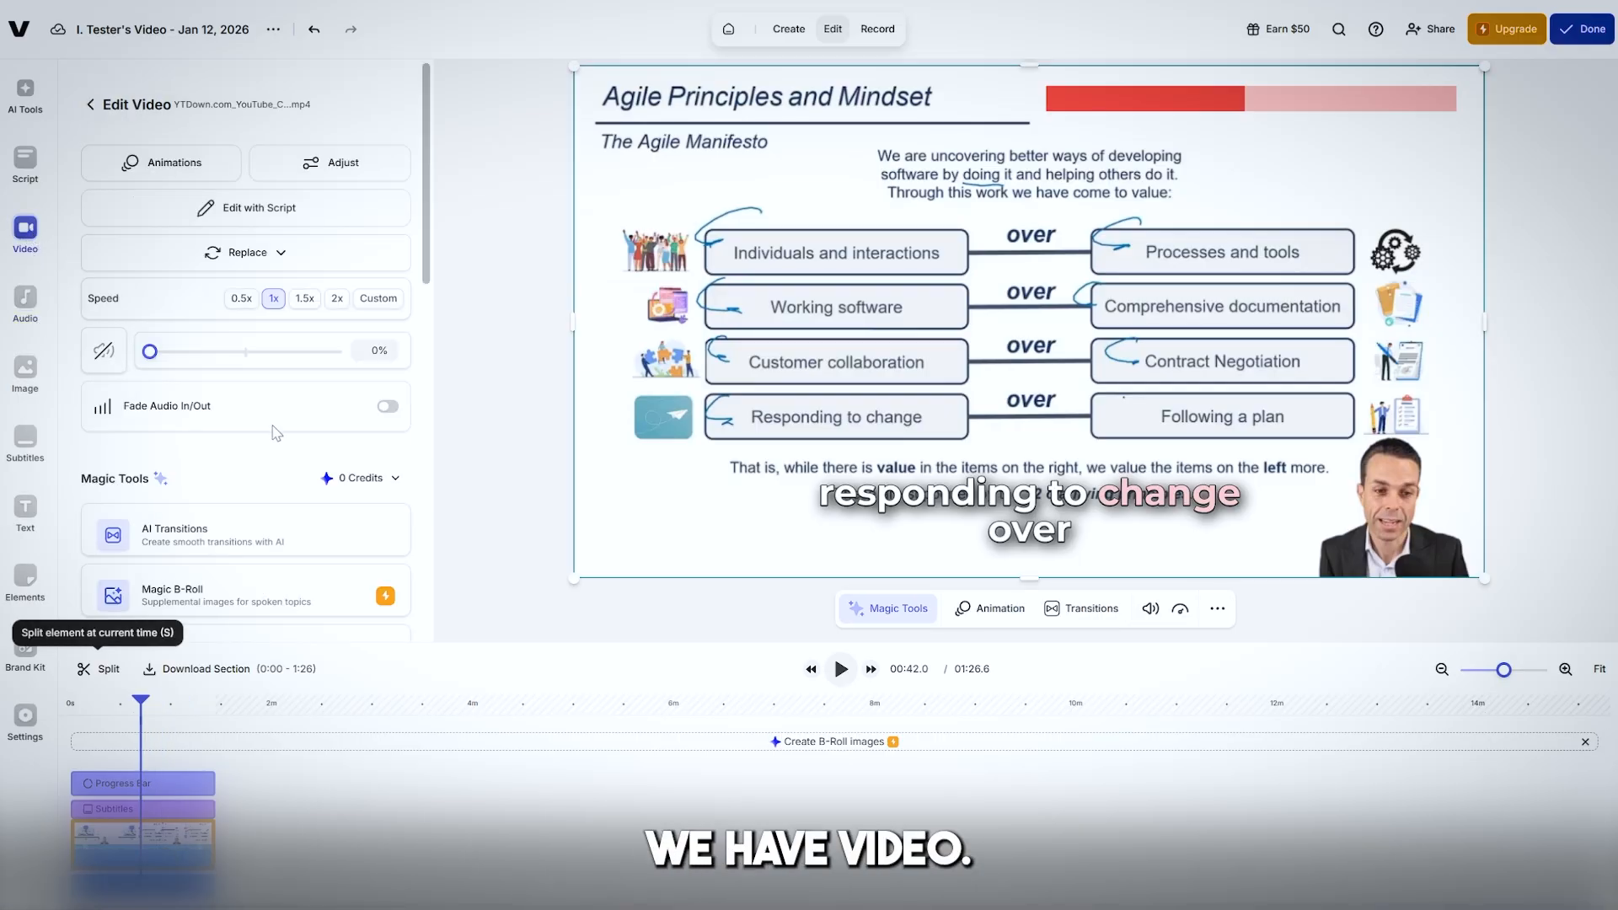
click(157, 352)
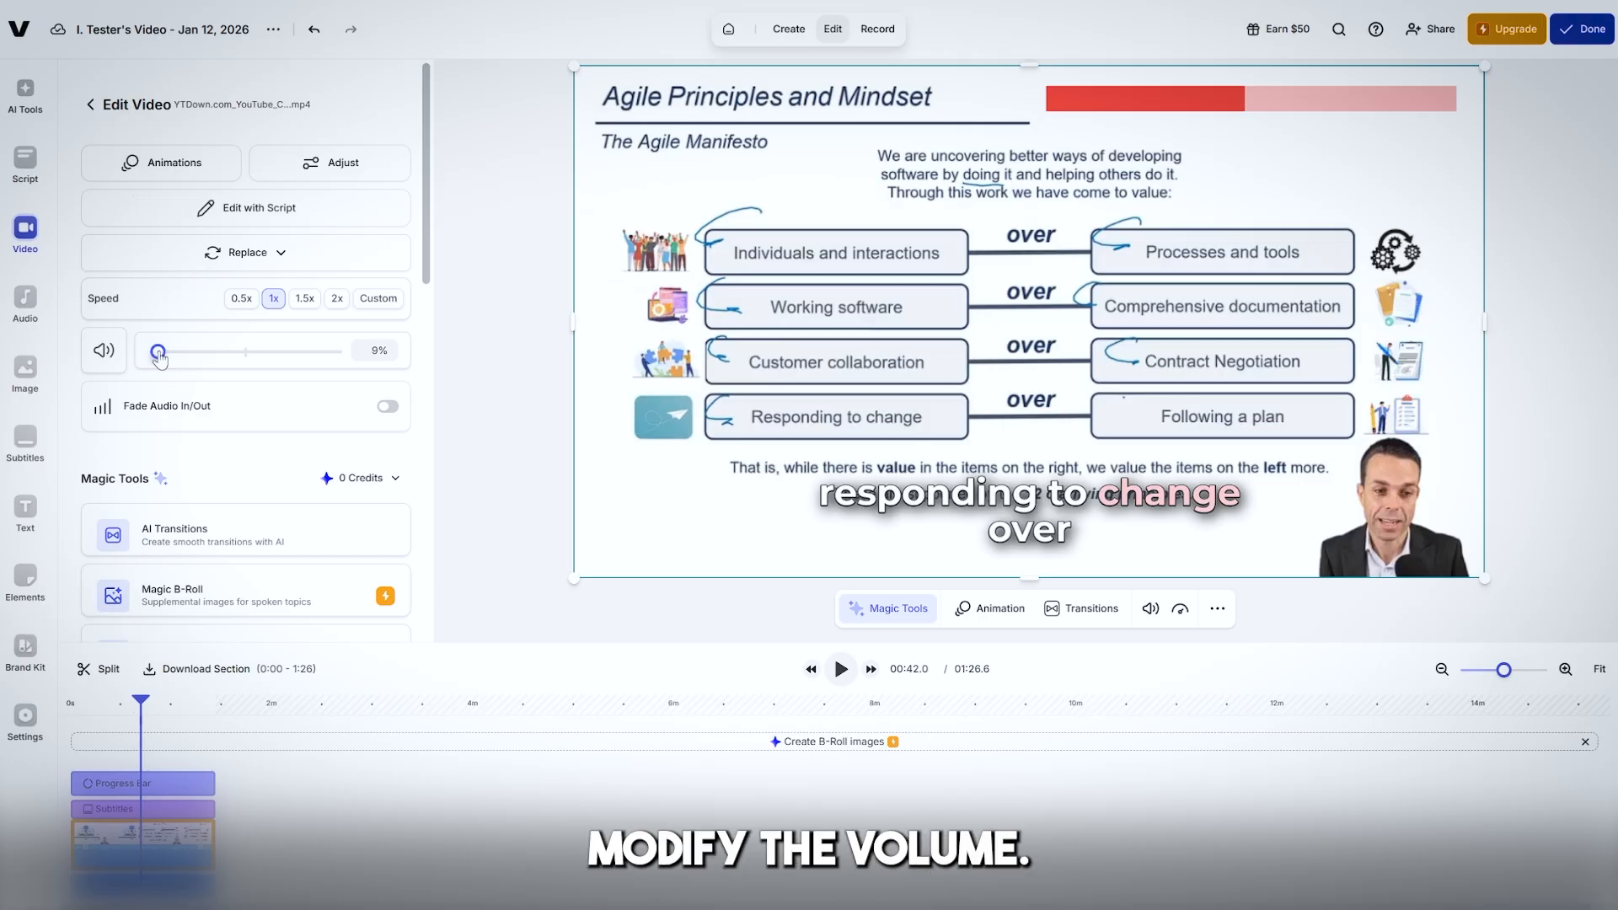
drag(158, 355, 191, 355)
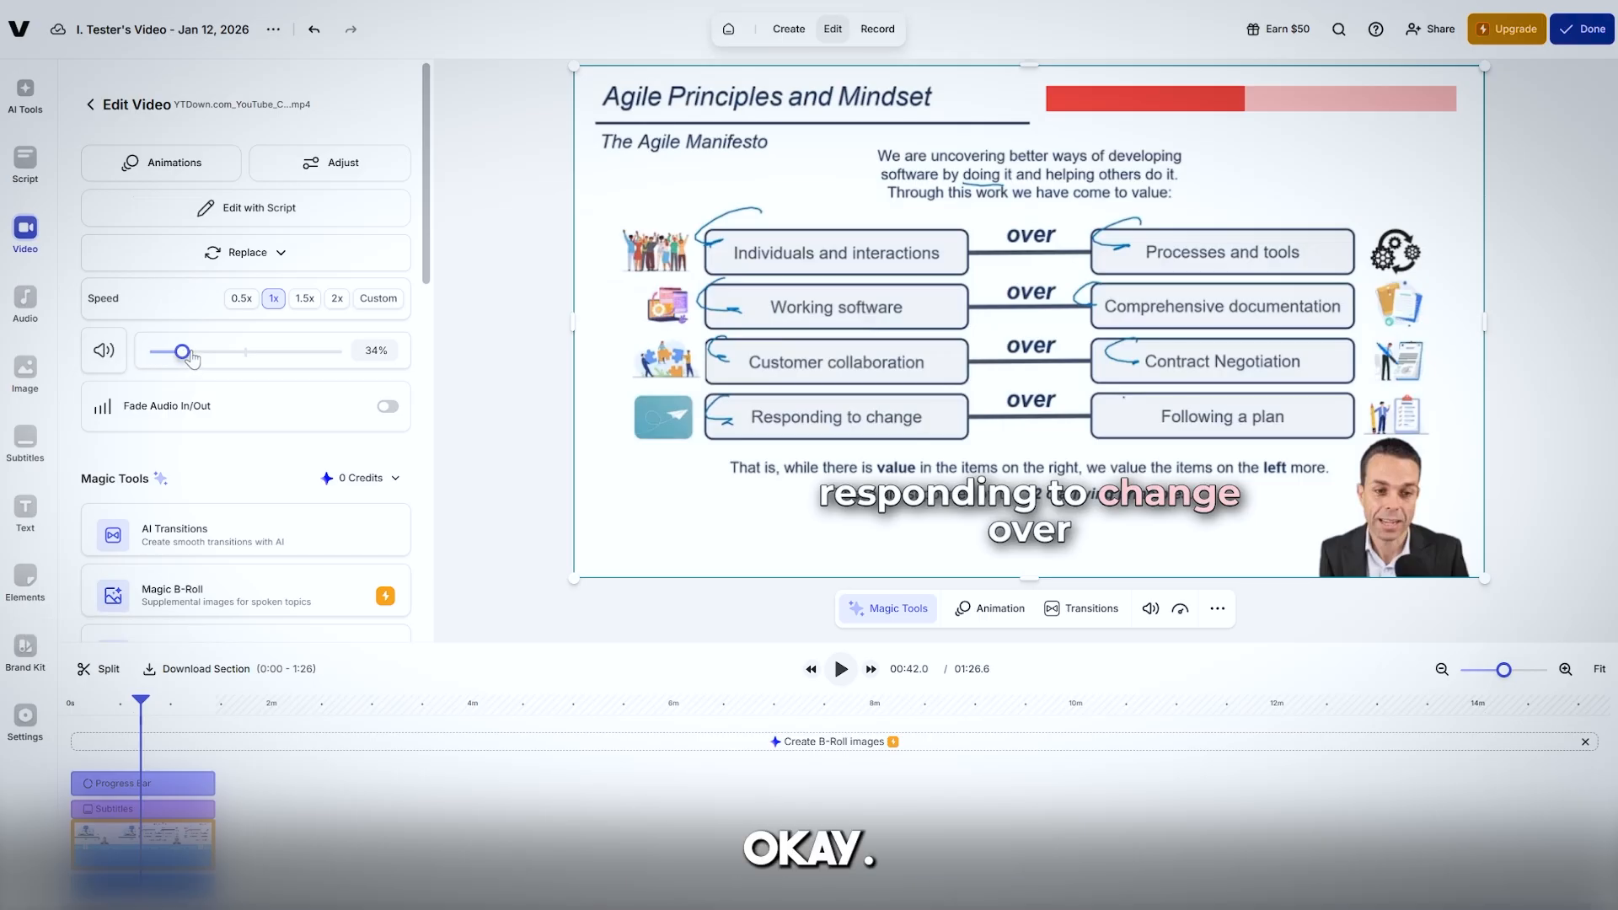
click(165, 353)
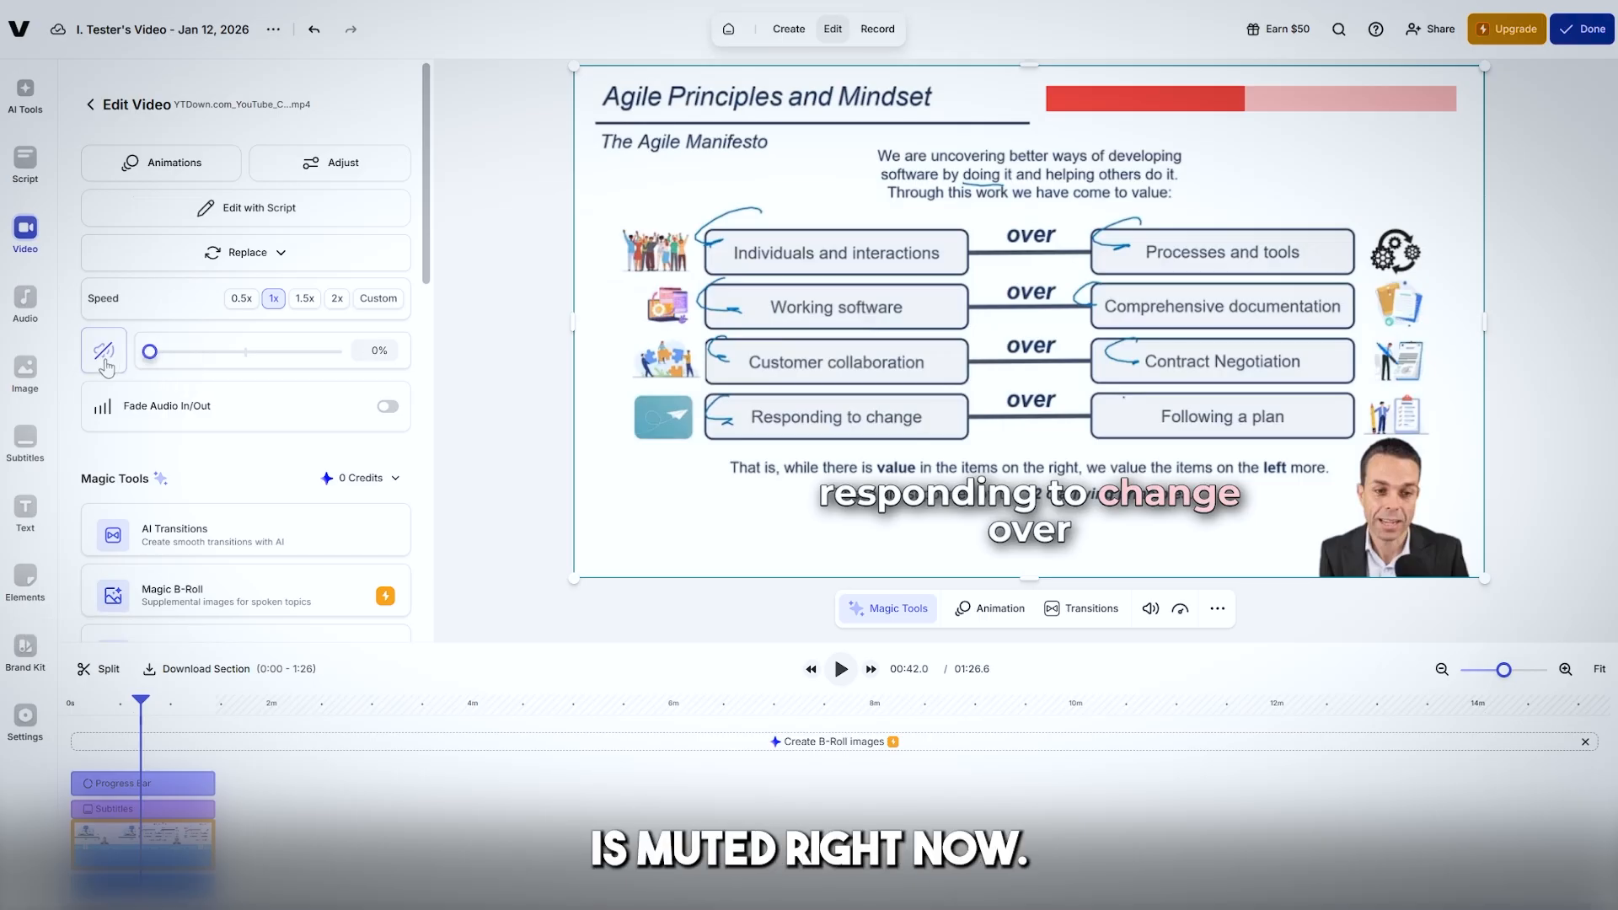
Look through the video clip's Magic Tools, appearance and timing settings.
scroll(249, 398, down, 3)
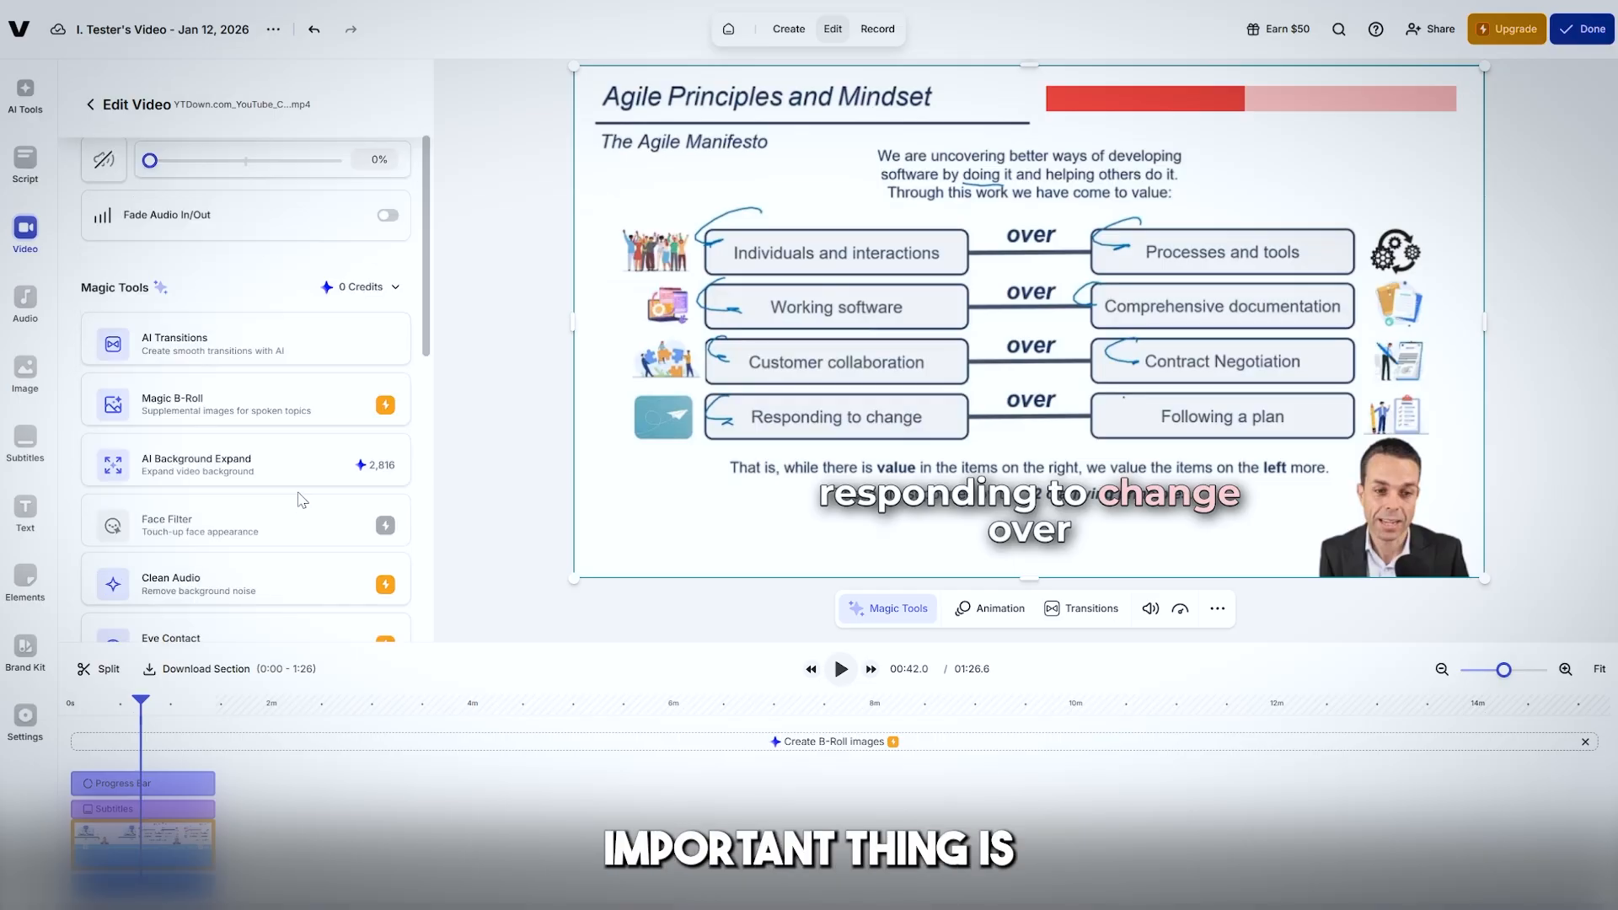
scroll(231, 564, down, 1)
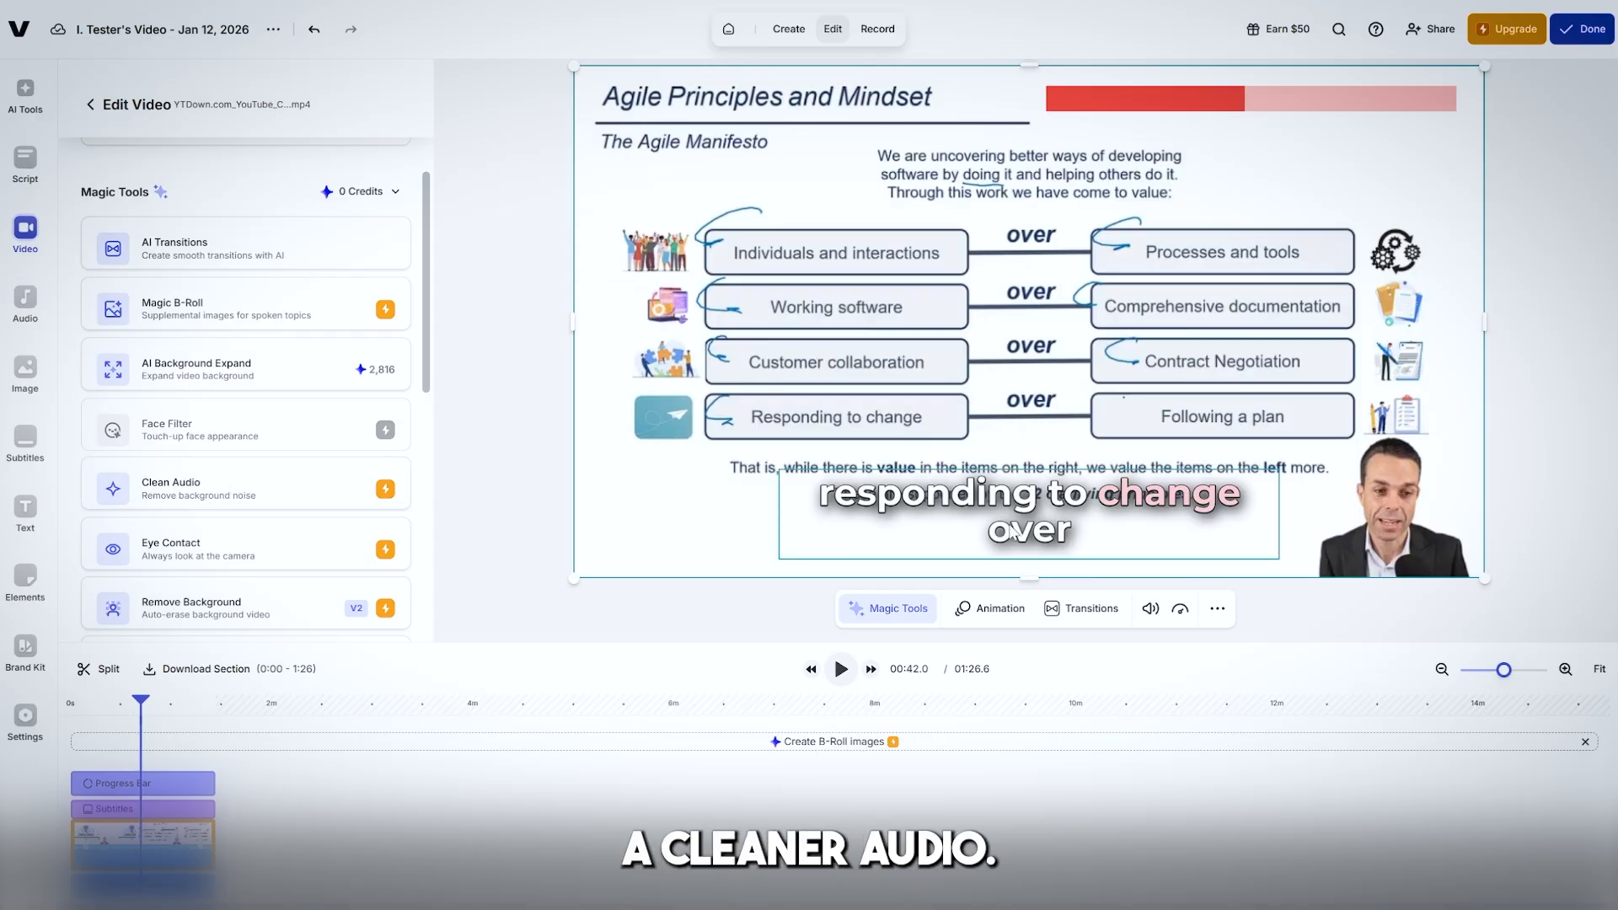
scroll(374, 524, down, 5)
scroll(374, 524, down, 2)
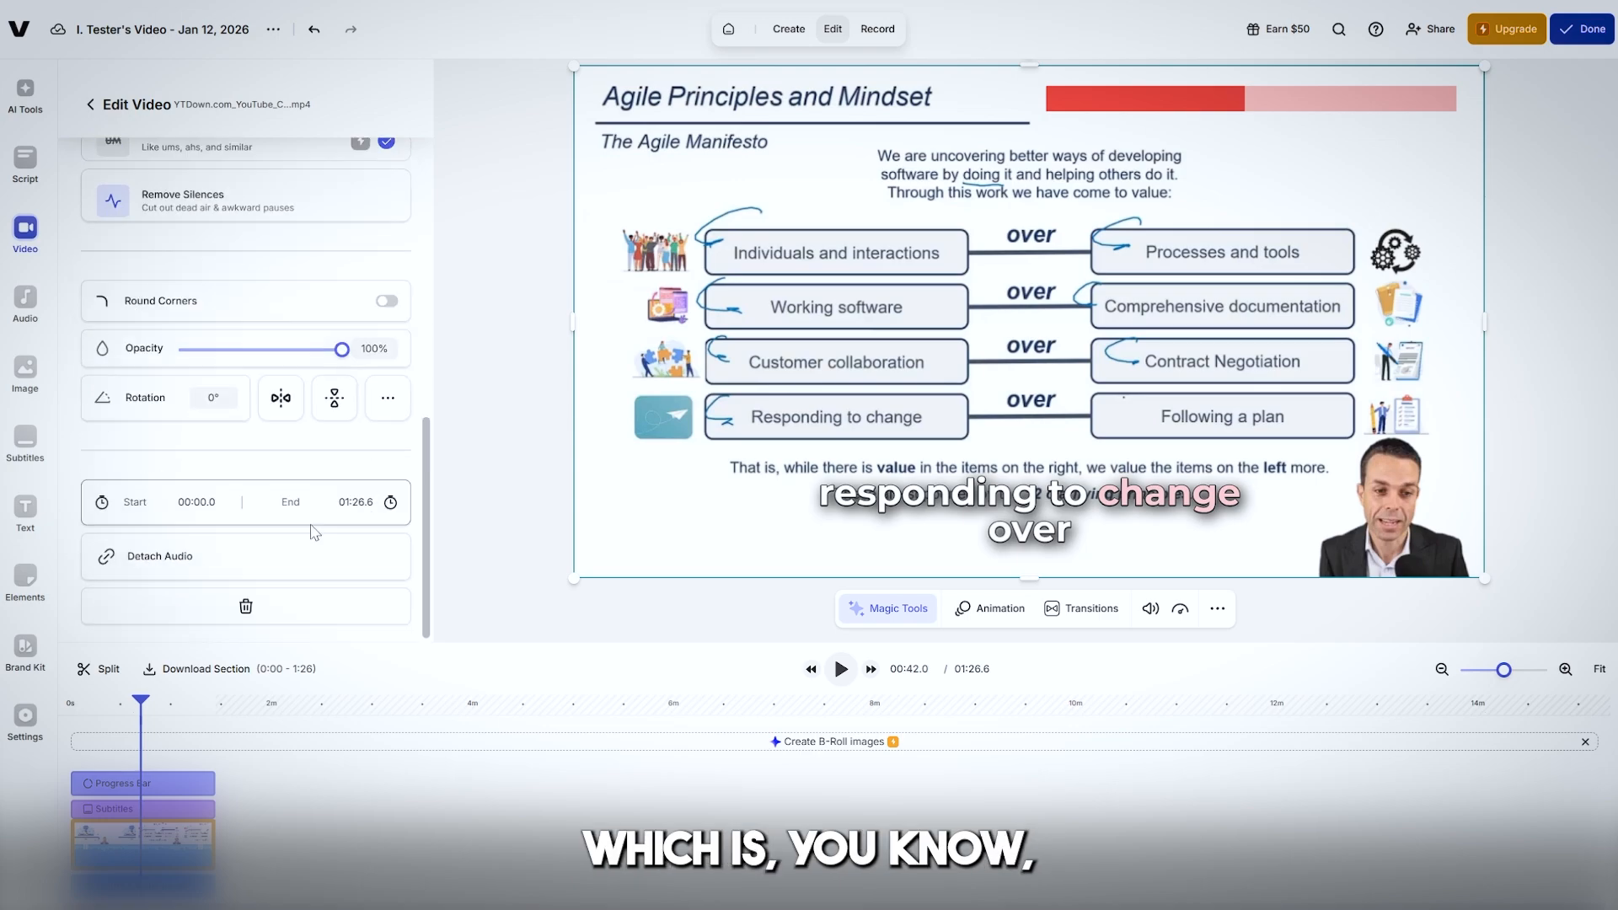
scroll(320, 497, up, 6)
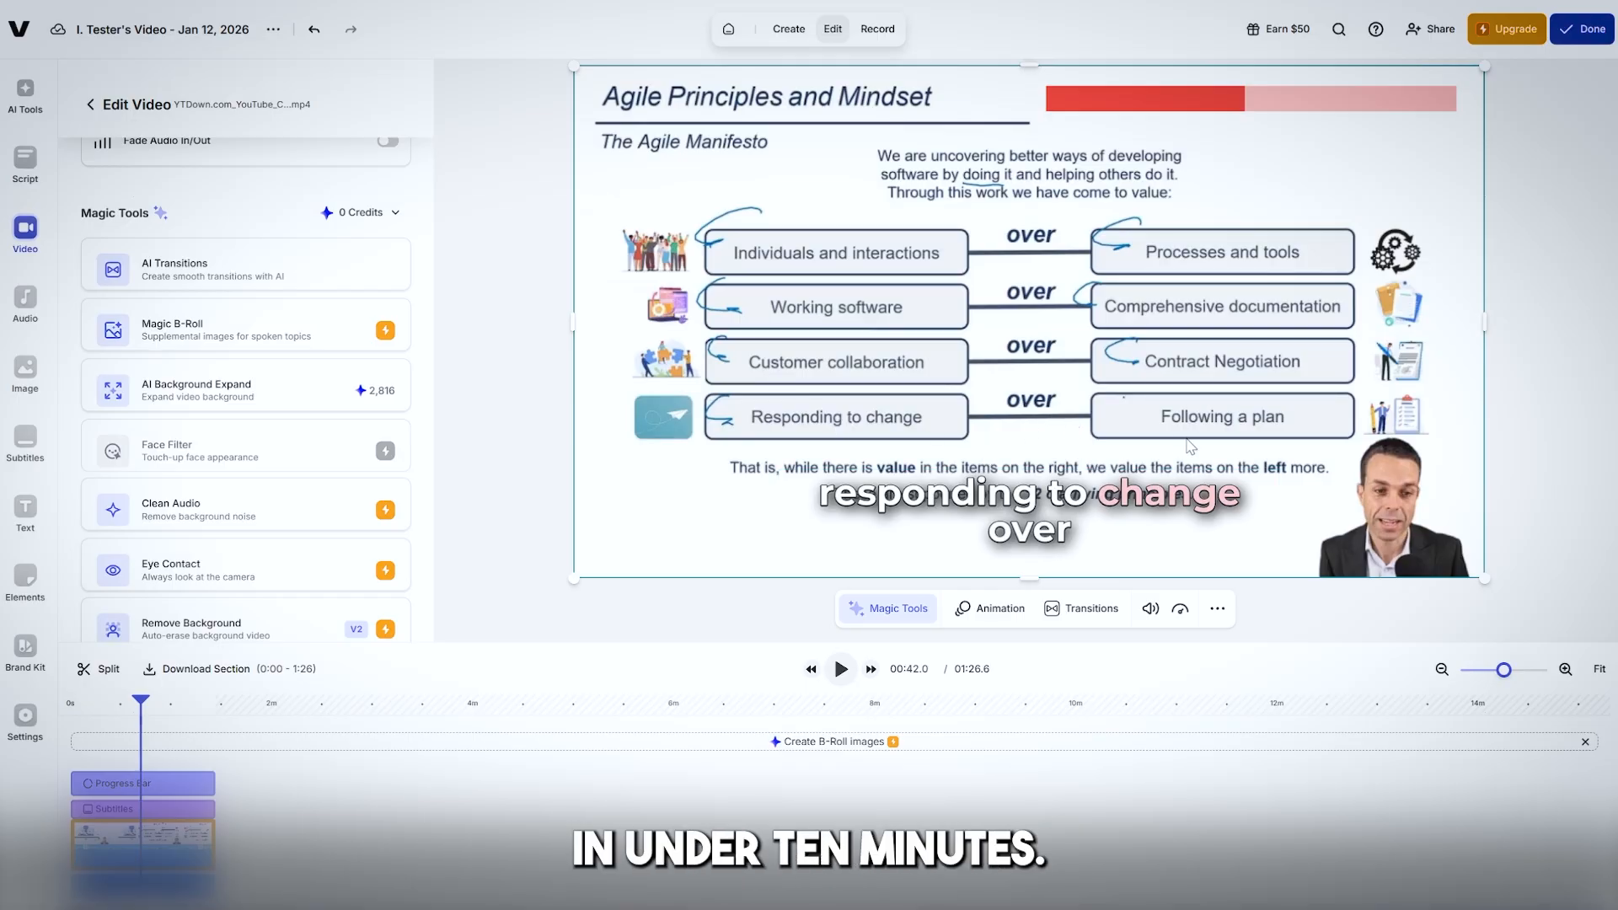
Open the export settings and review the available video quality options, including HD, 4K and the YouTube presets.
click(1571, 32)
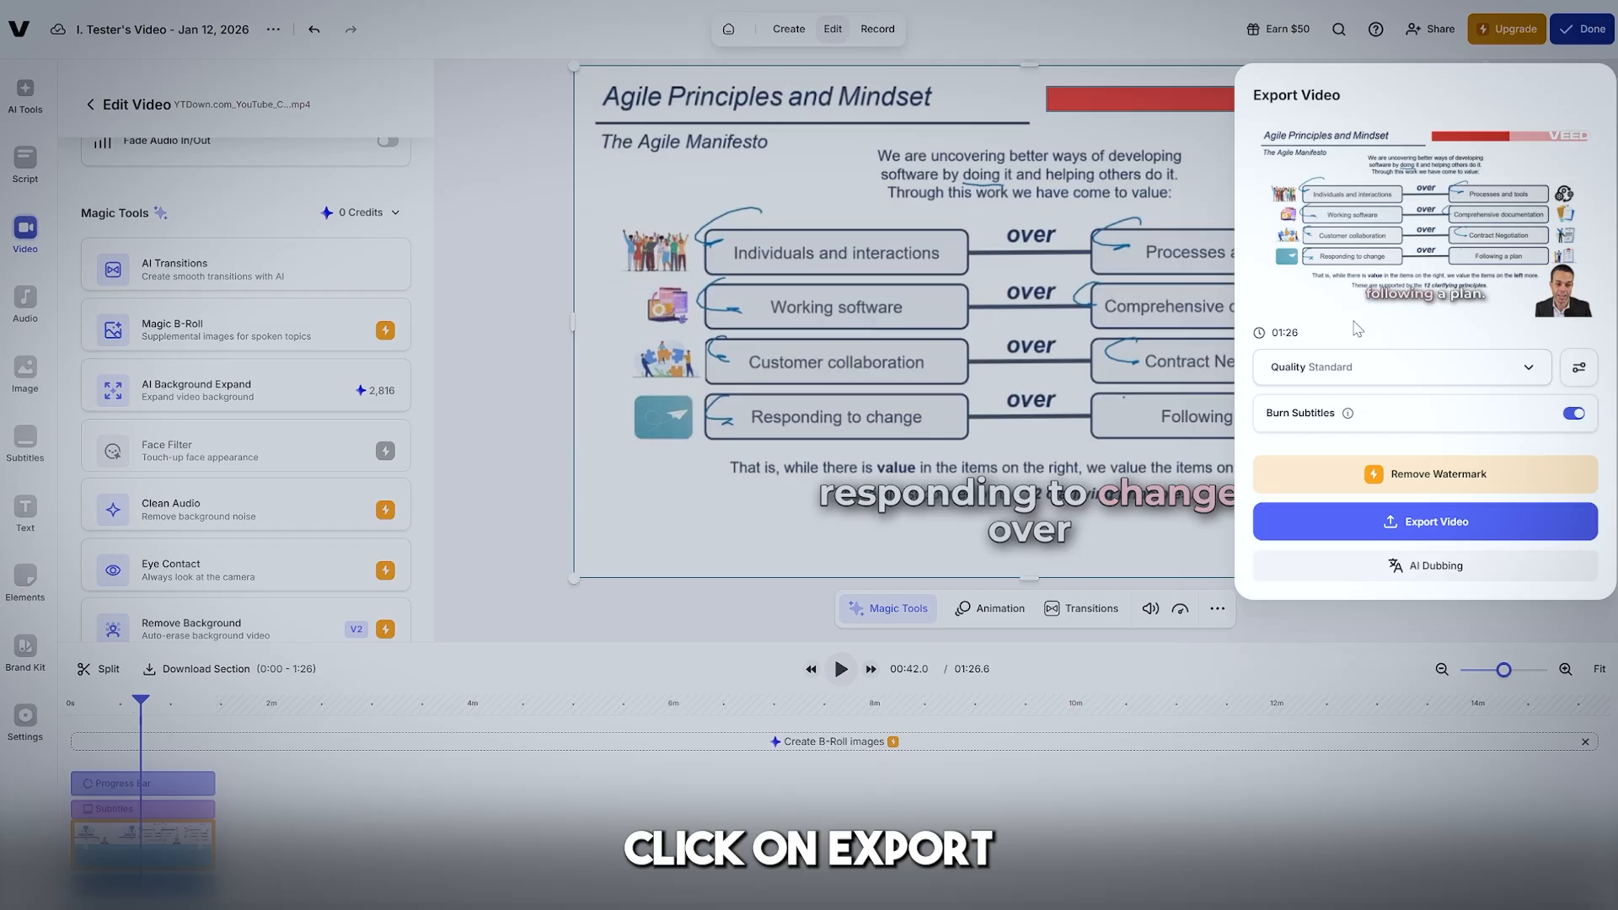
click(1437, 367)
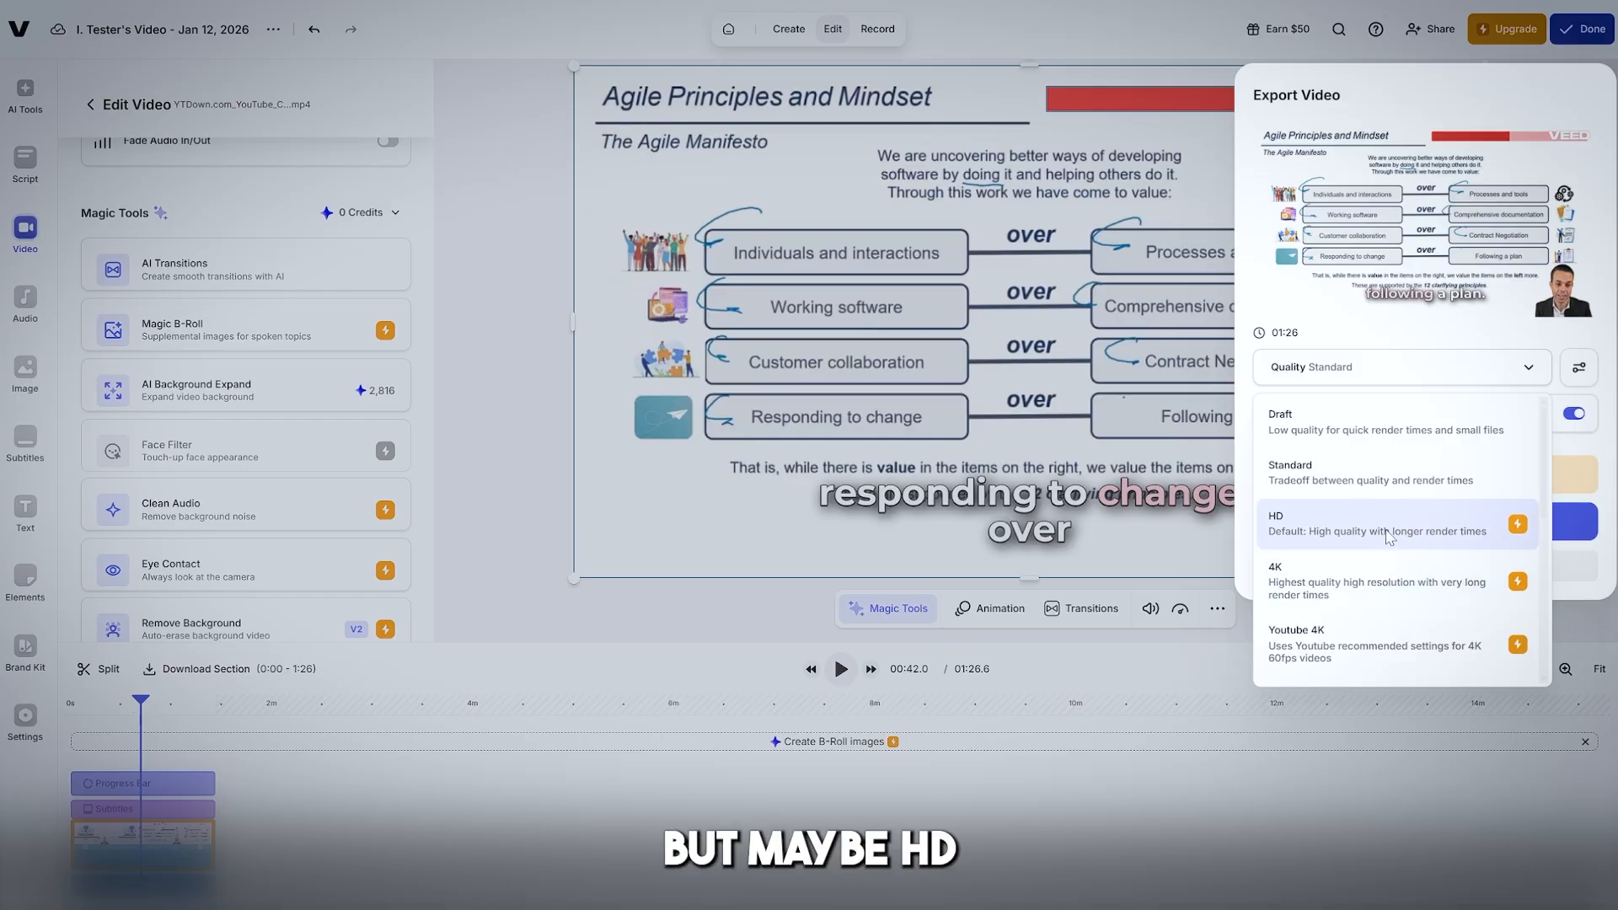
scroll(1386, 548, down, 2)
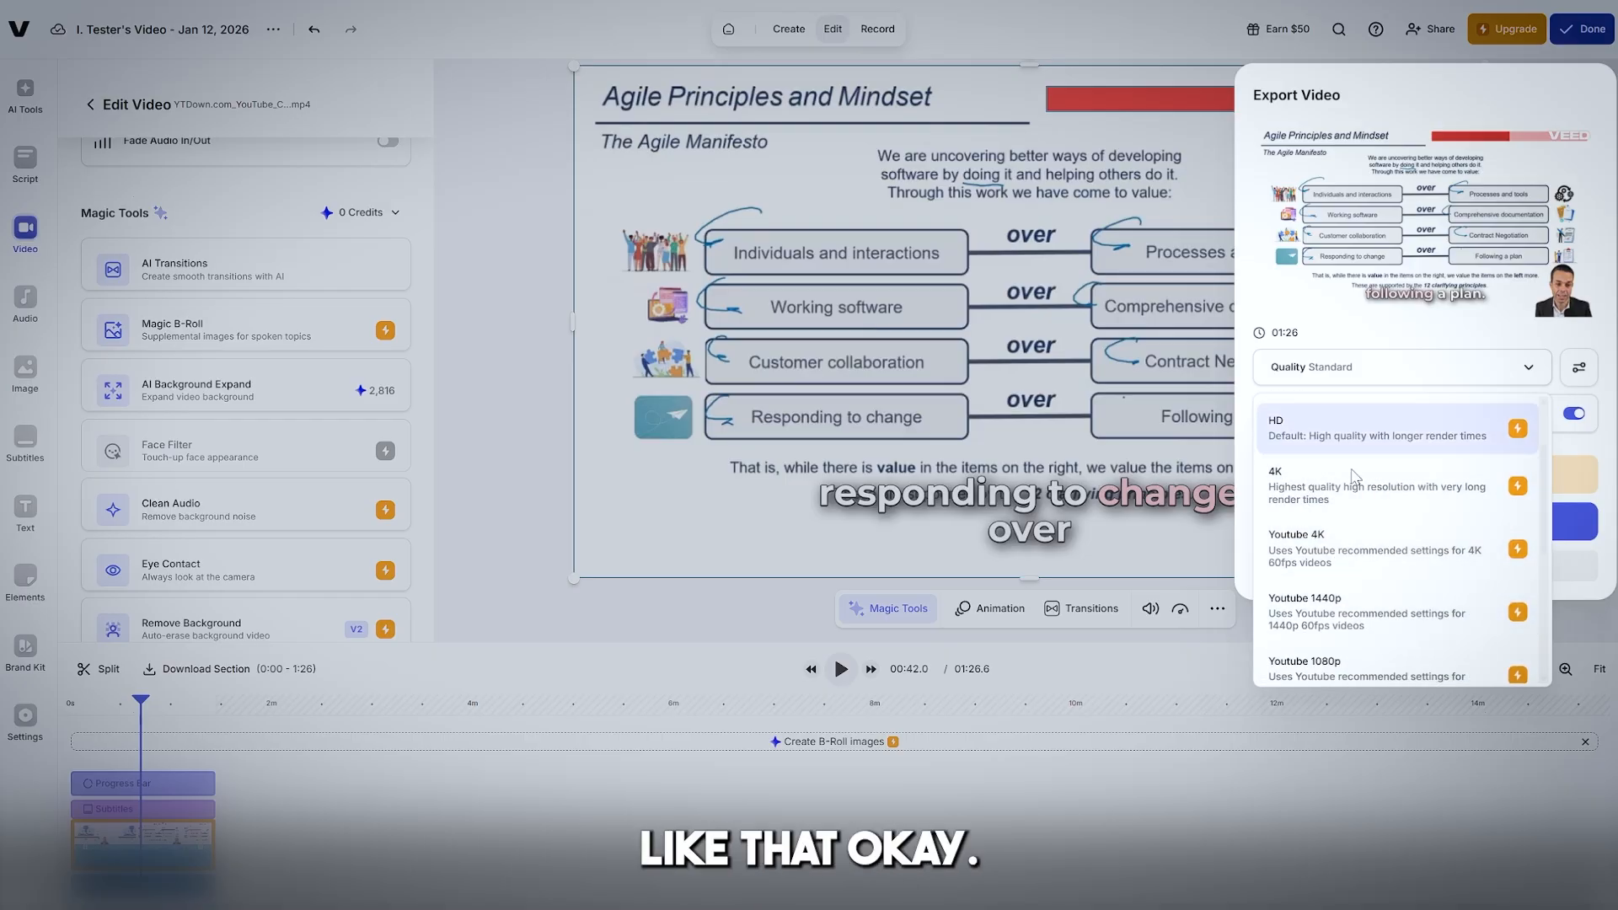
click(1403, 369)
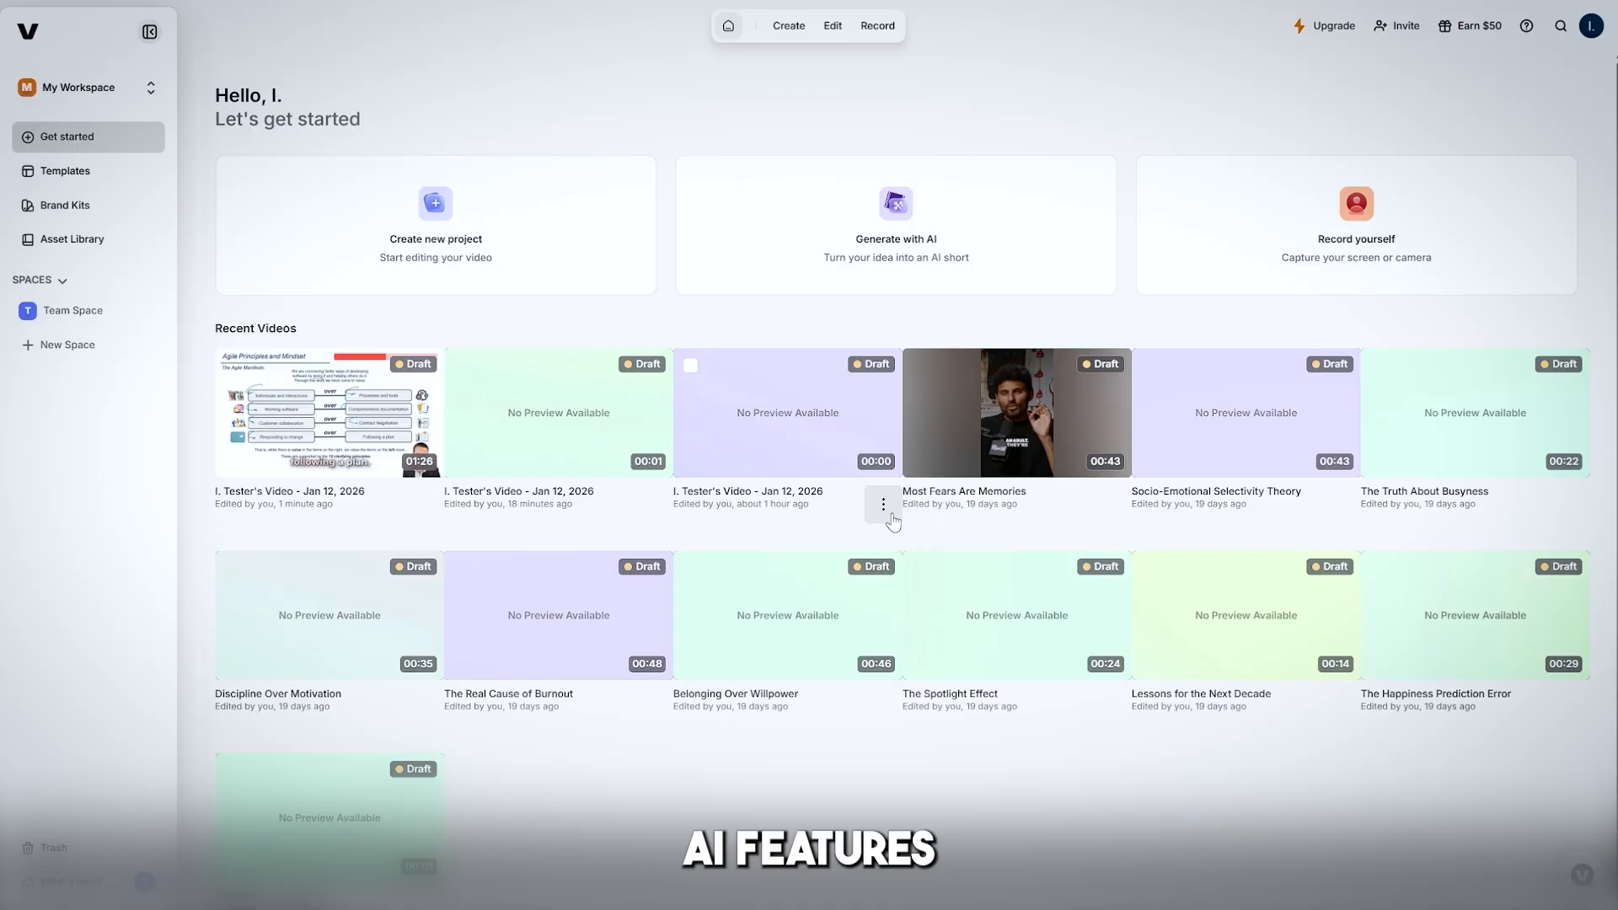
scroll(893, 505, down, 1)
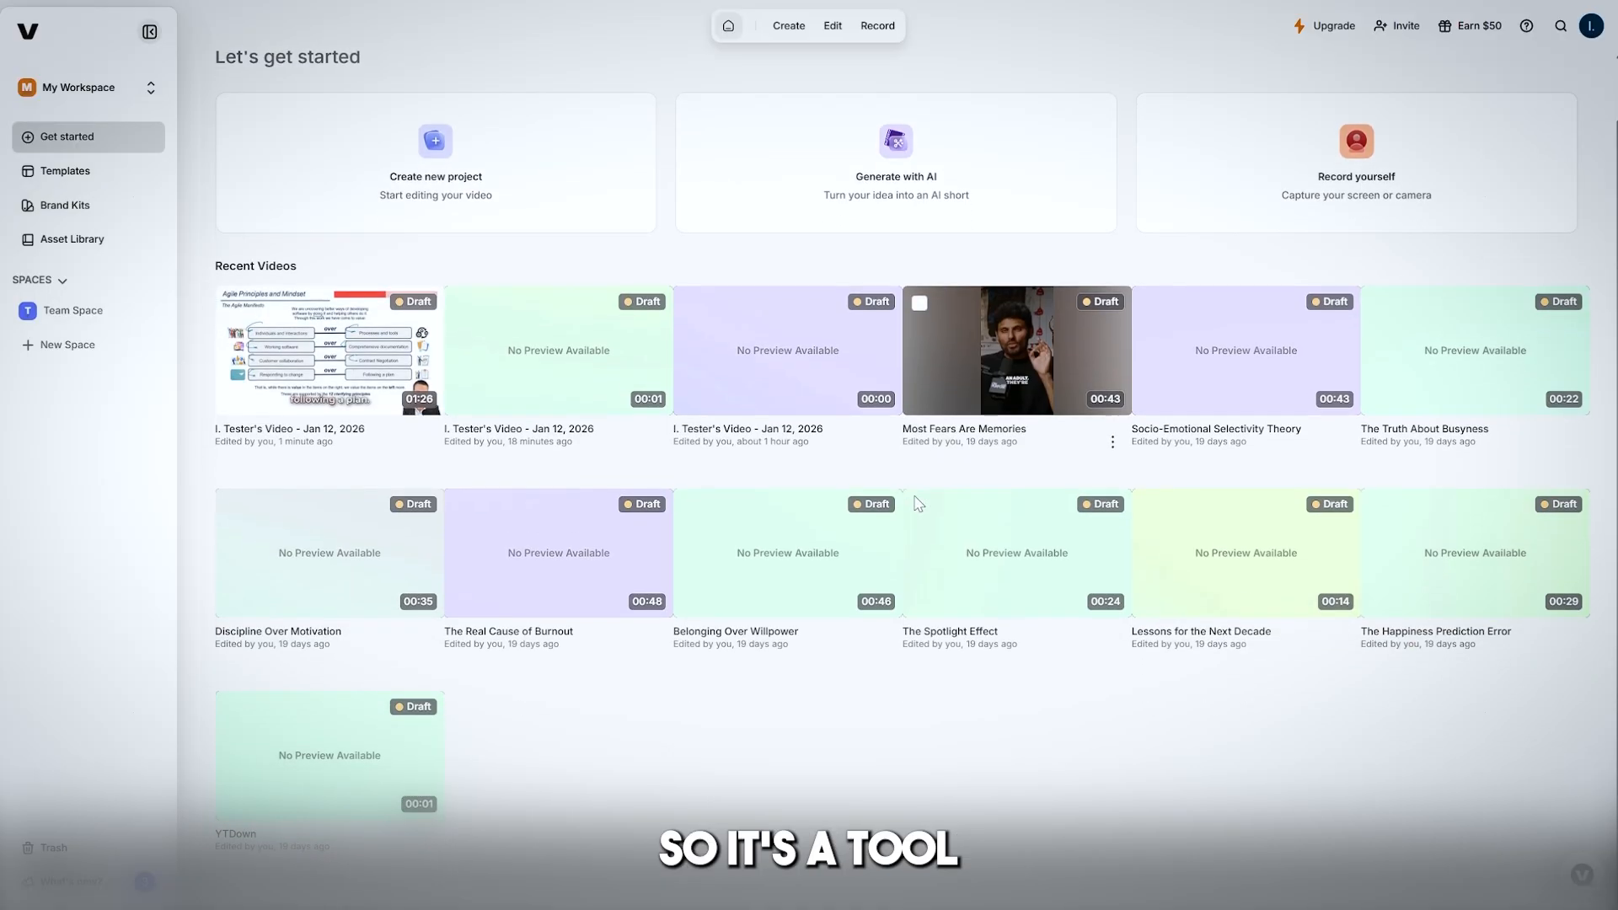
scroll(918, 495, up, 1)
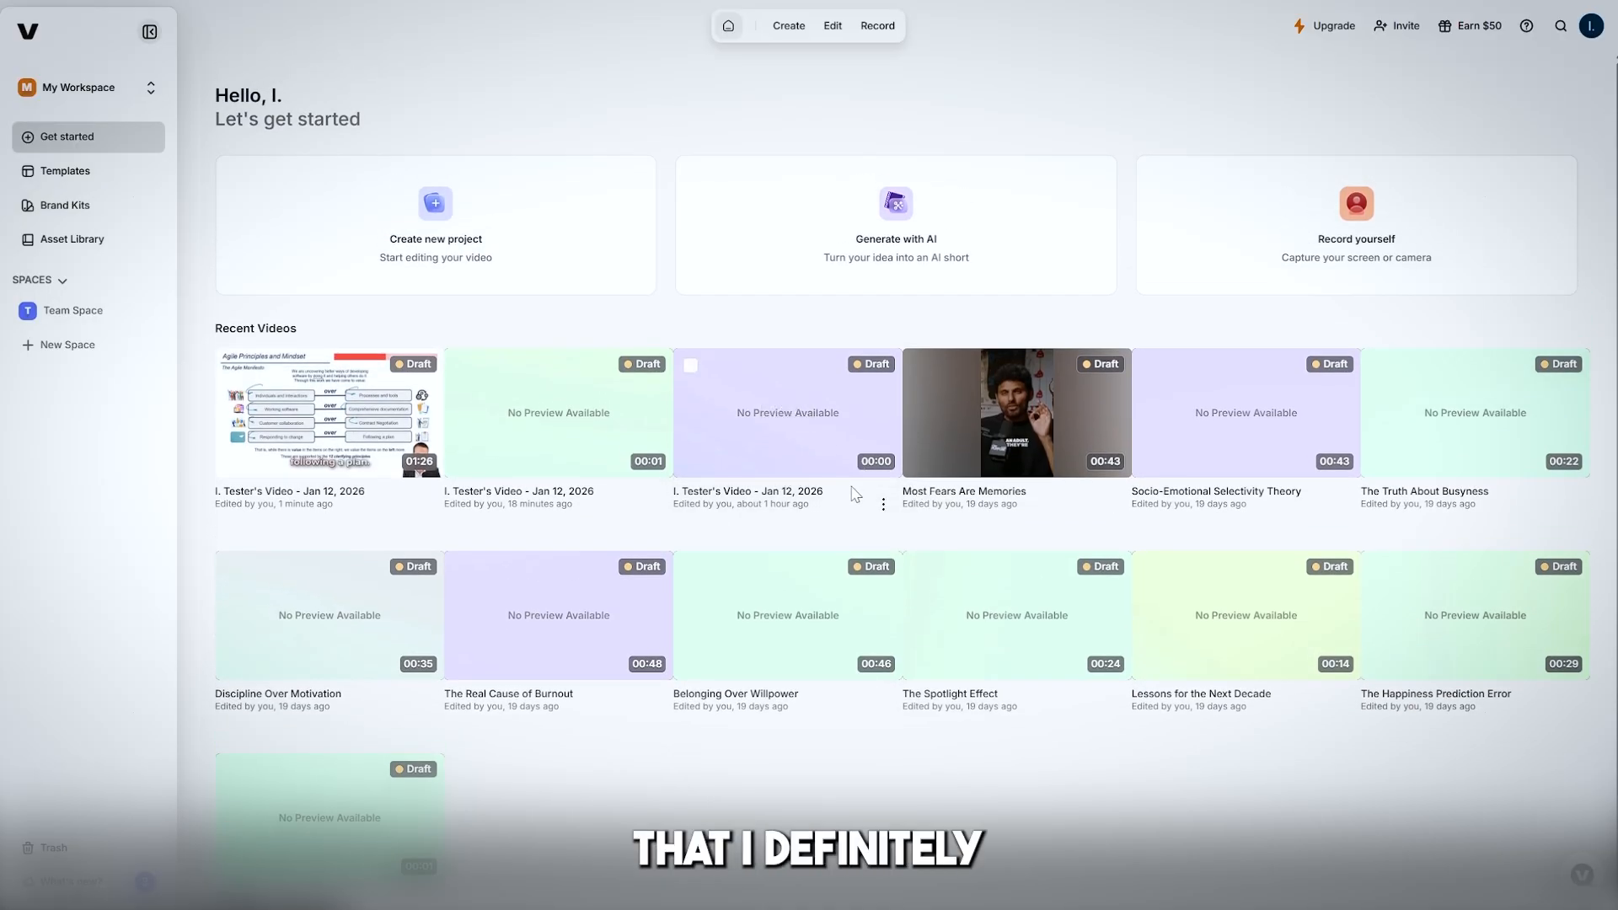
scroll(864, 491, down, 1)
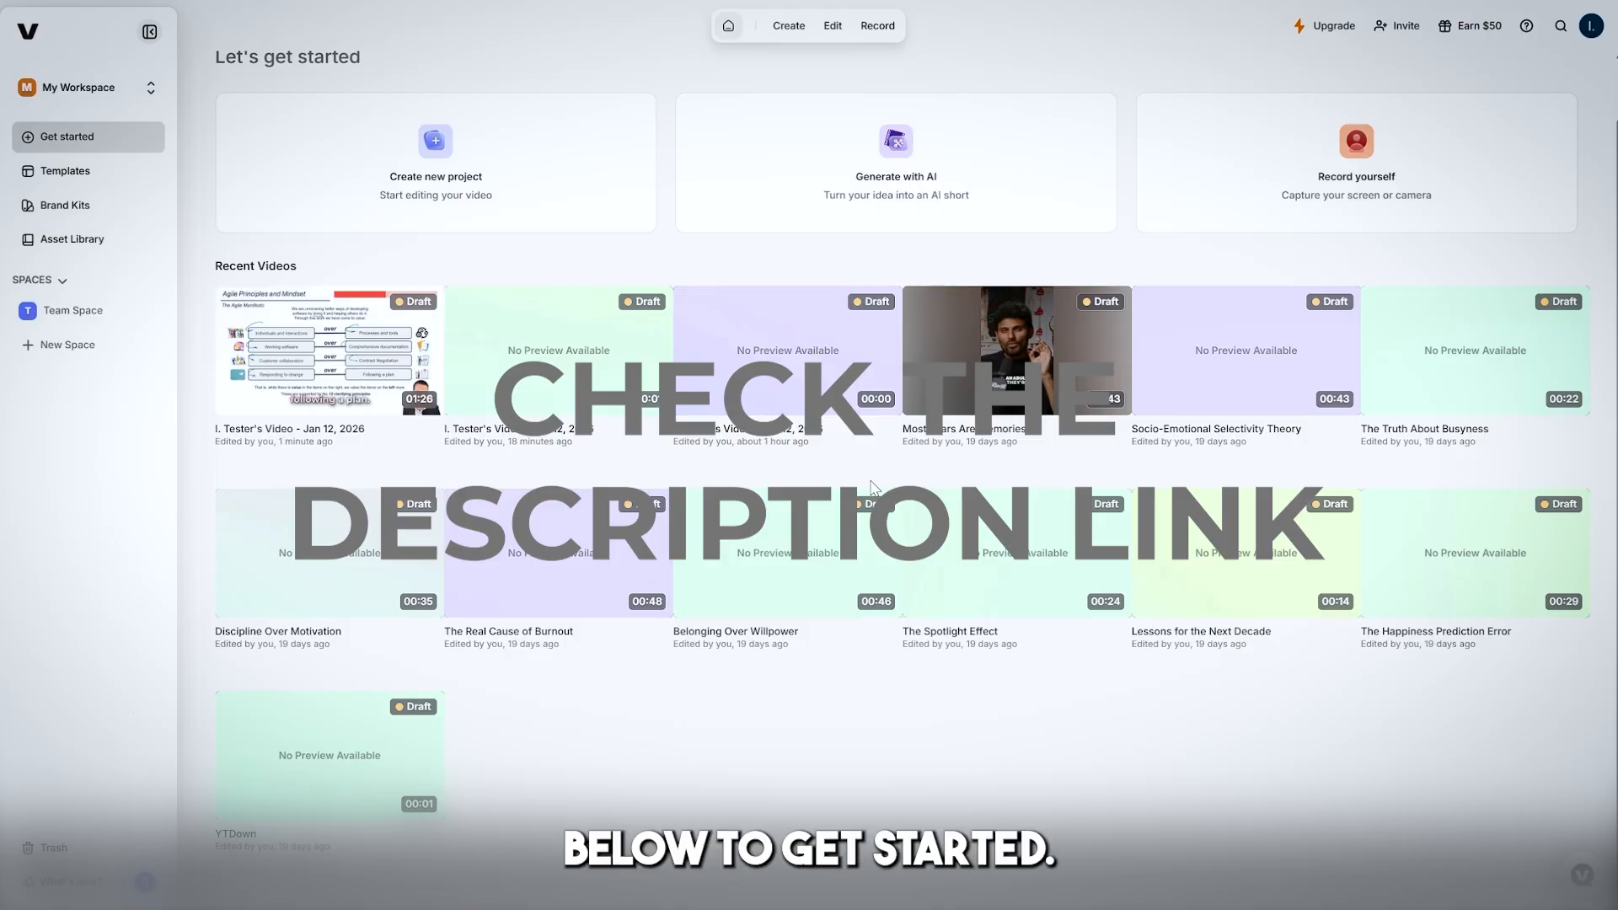
scroll(872, 487, up, 1)
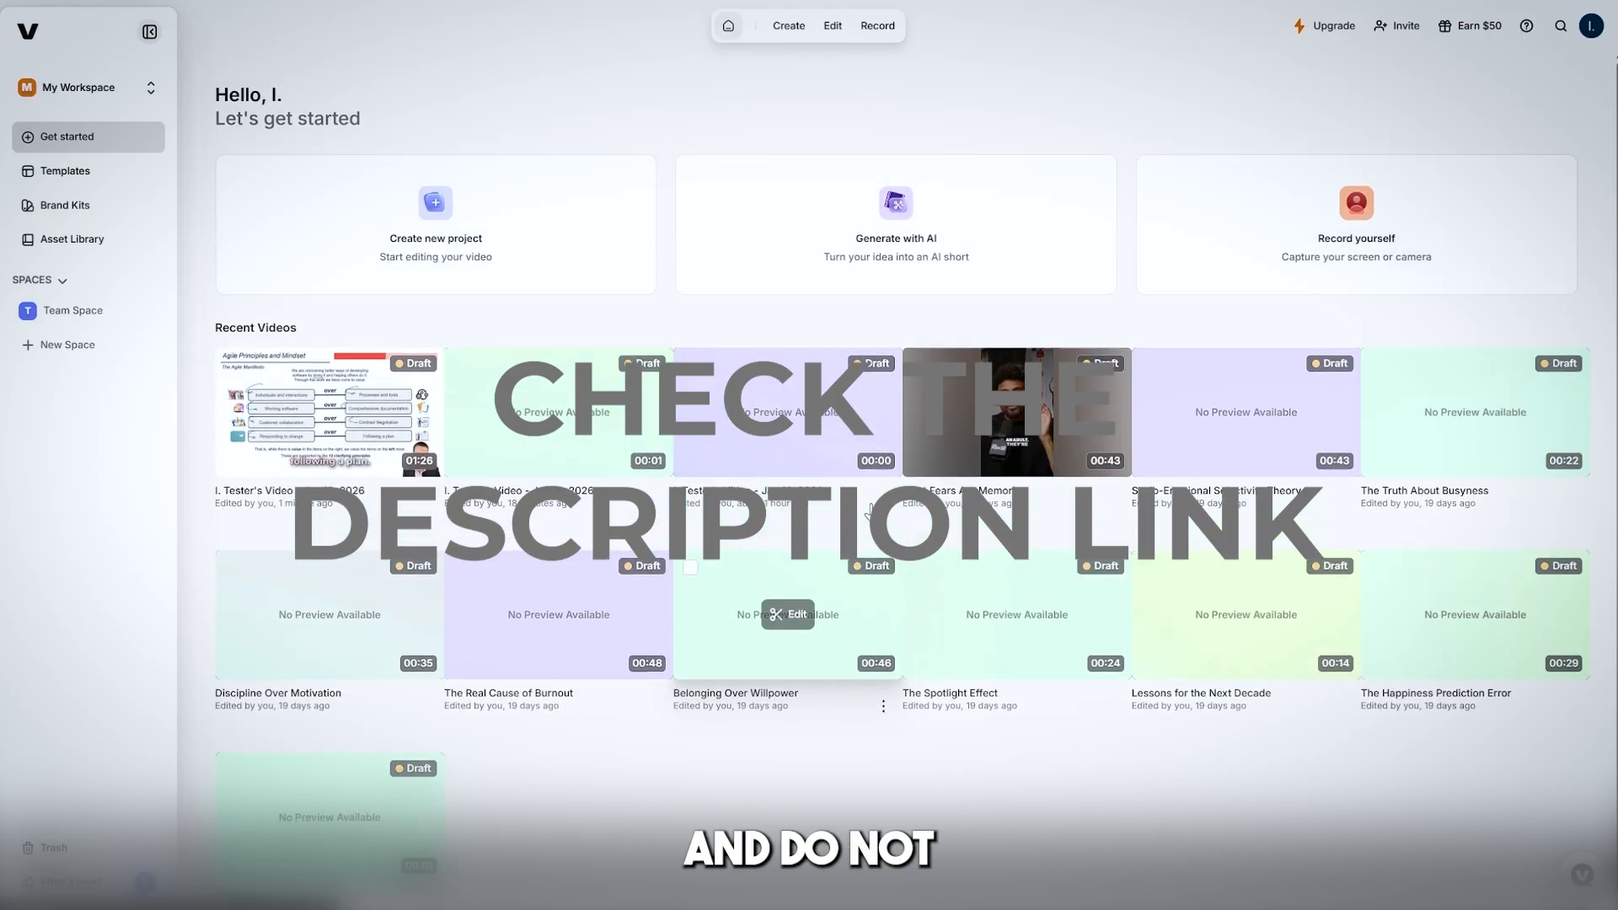